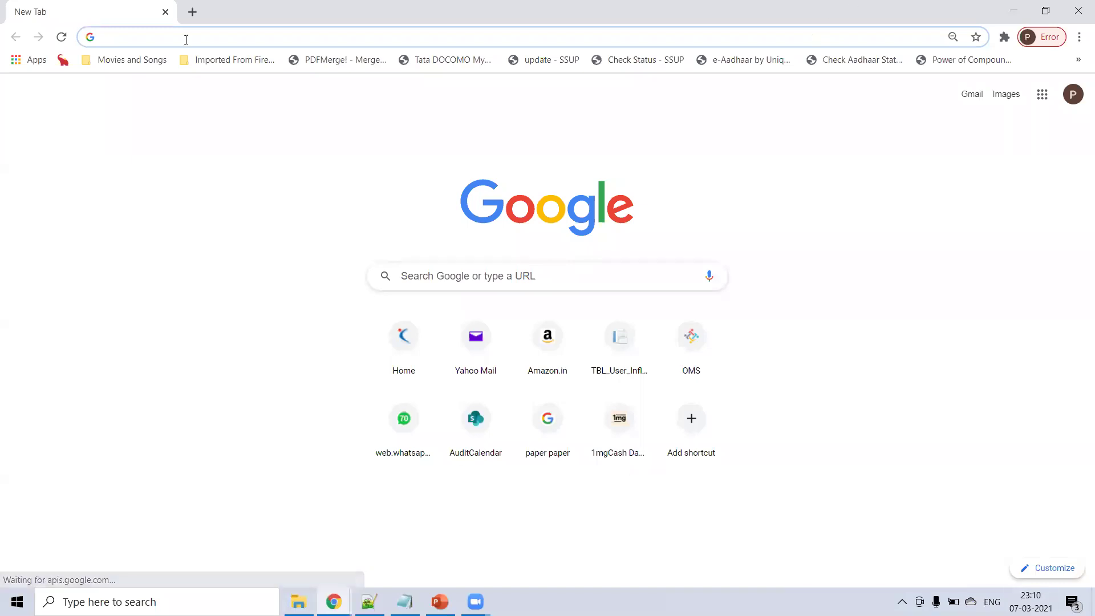
- Search Google for "multivibrator using virtual lab" and open the Astable Multivibrator Procedure page from Virtual Labs
click(186, 39)
text(multi)
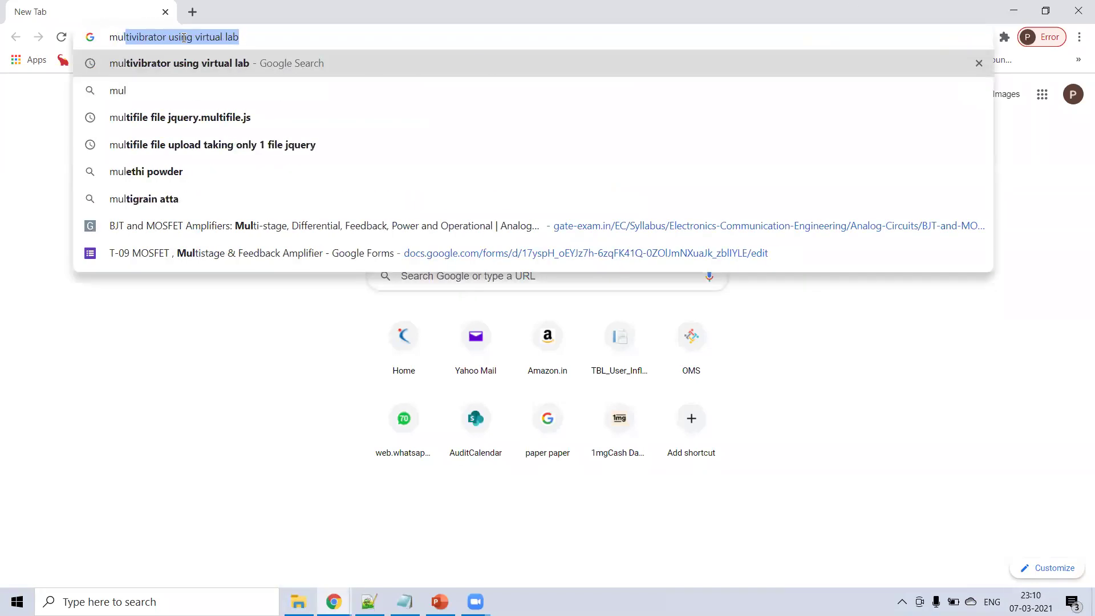
text(vibr)
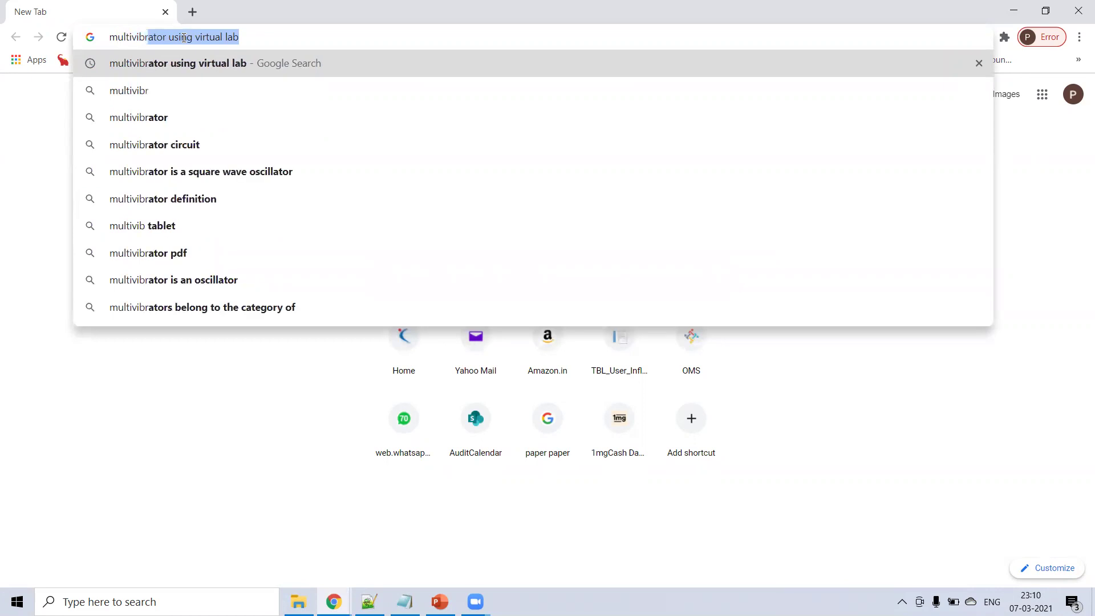
text(at)
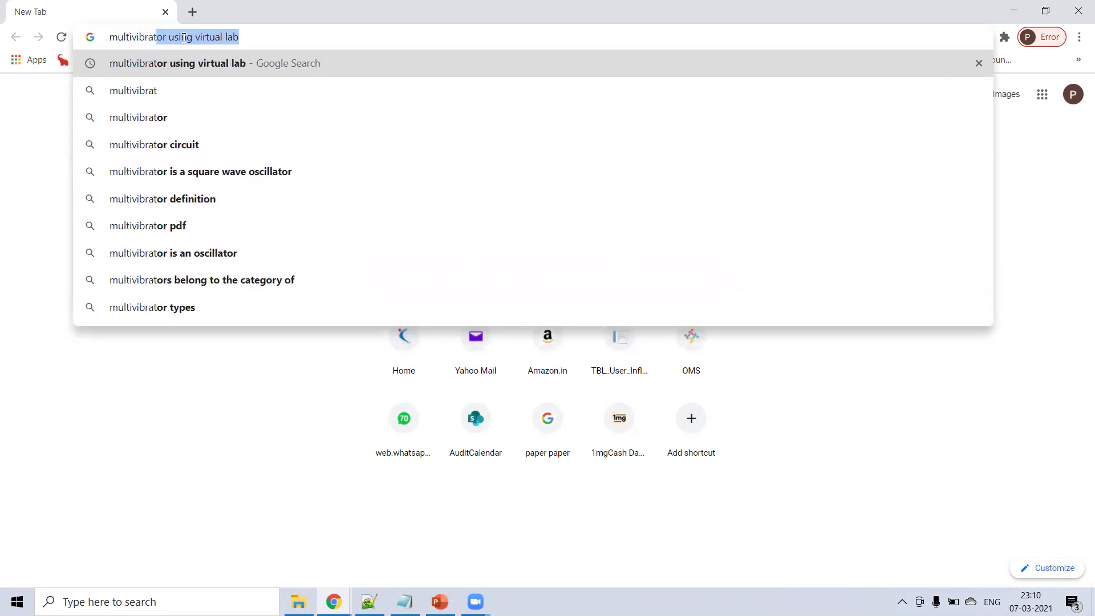
text(or using virt)
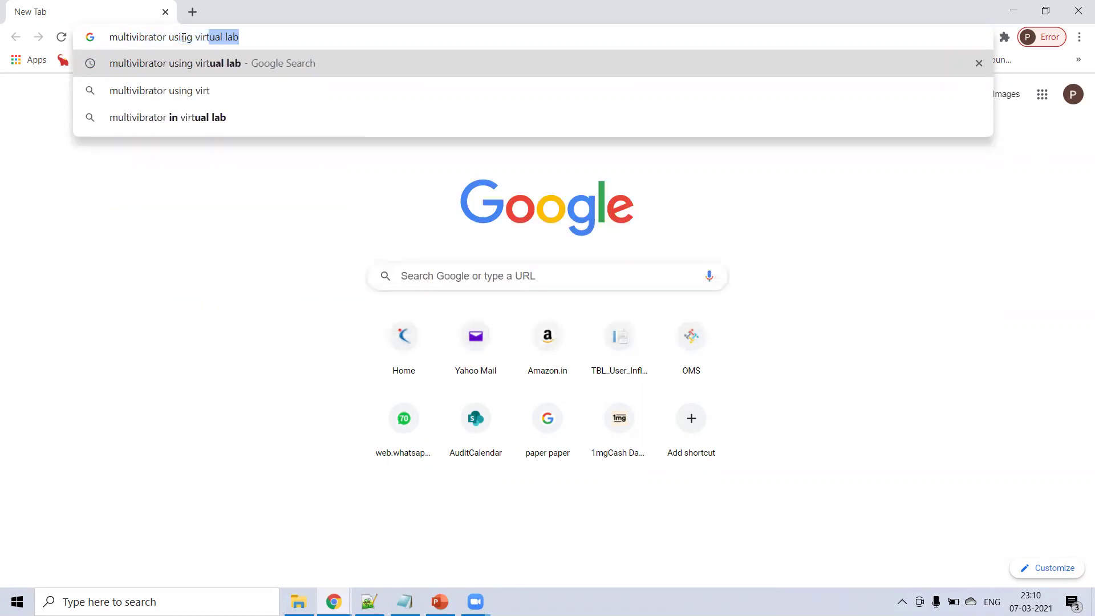
text(ual la)
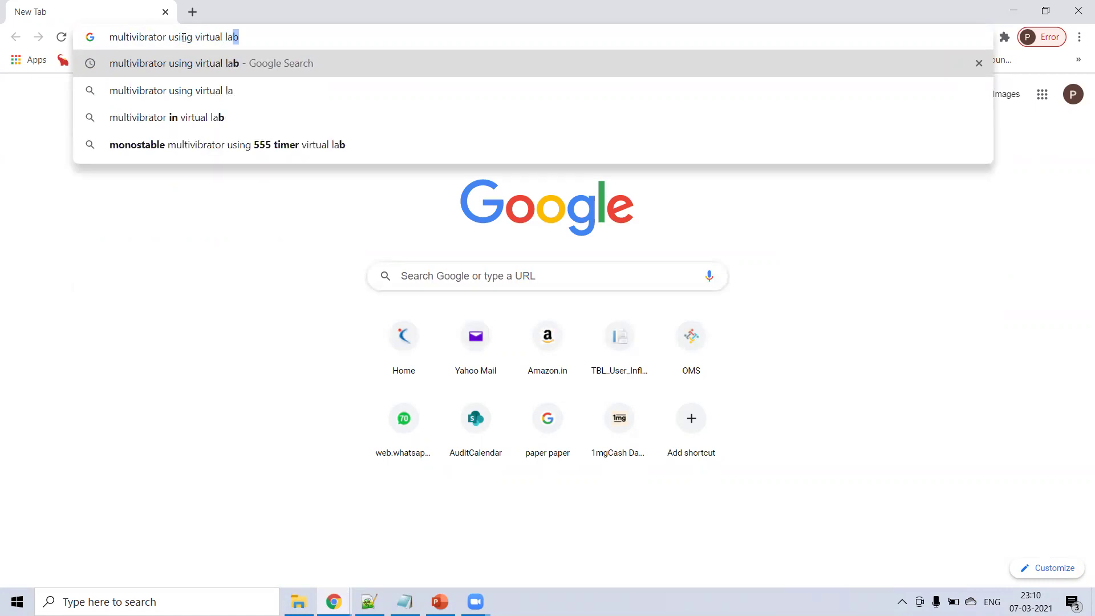
key(Return)
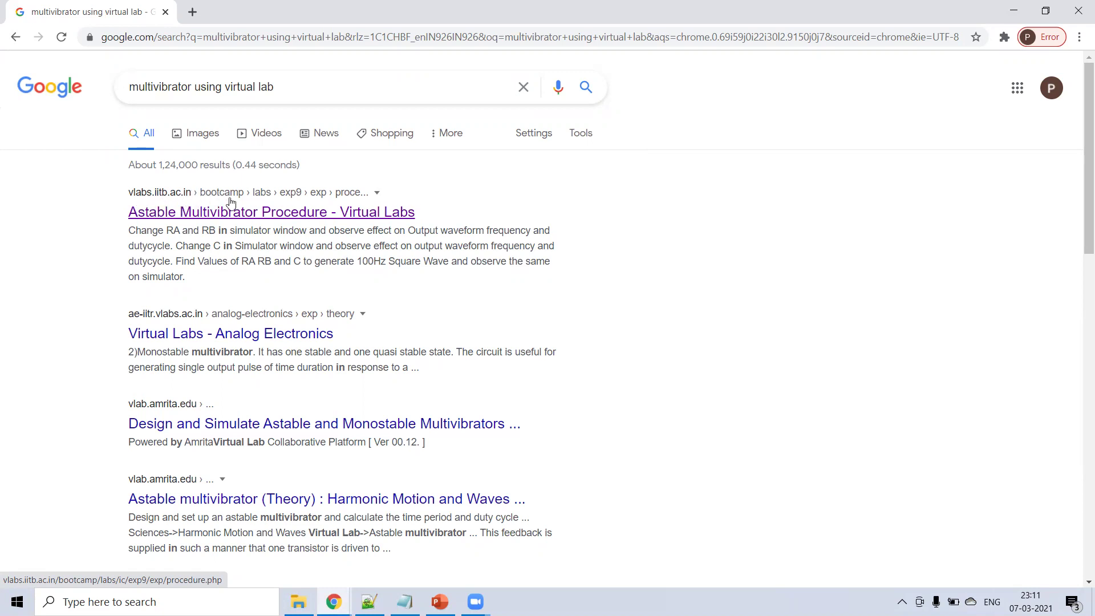
click(249, 215)
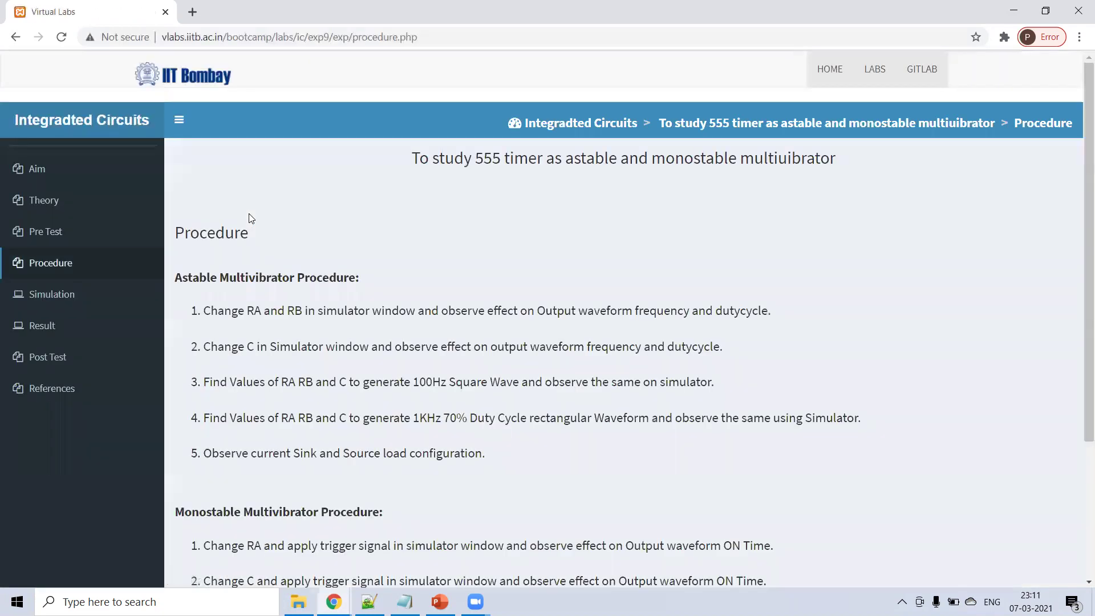
- View the experiment's Aim and open its Theory section, skimming the astable multivibrator explanation
click(61, 180)
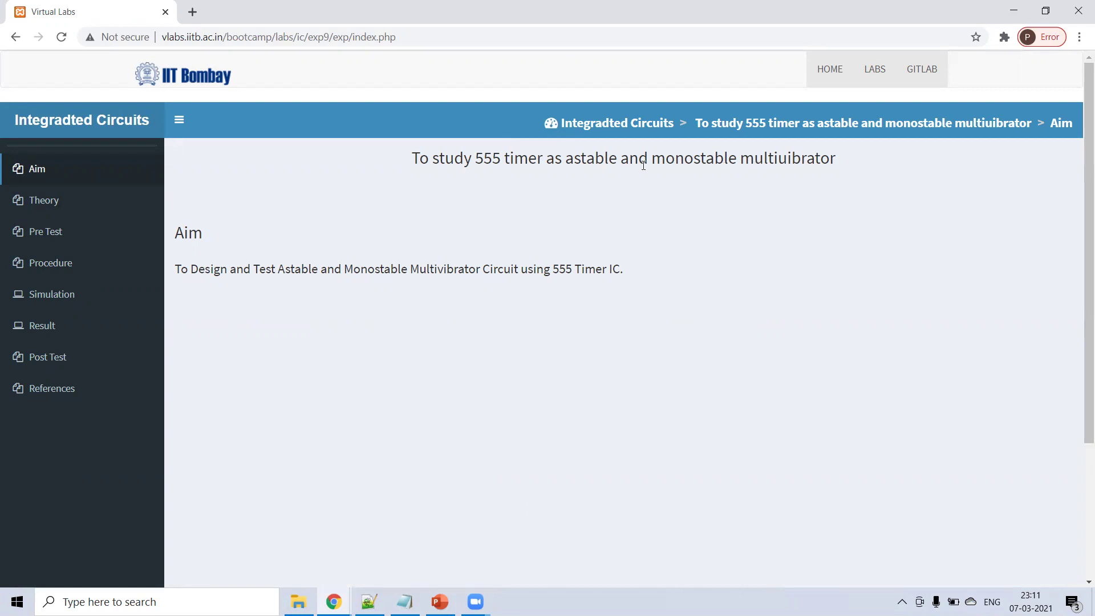
click(53, 204)
scroll(308, 239, down, 1)
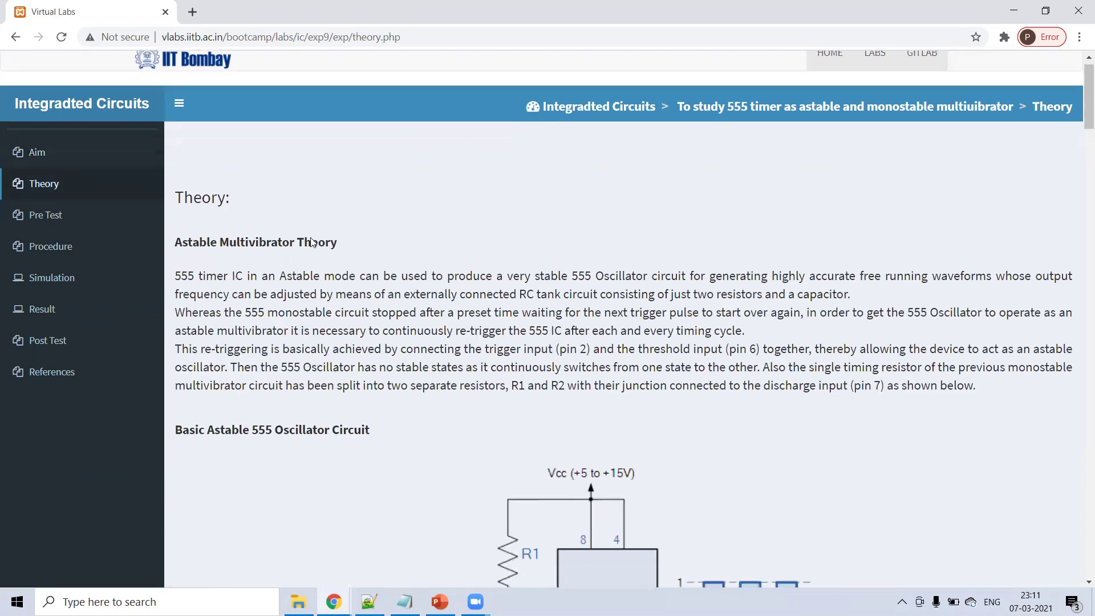
scroll(313, 242, down, 2)
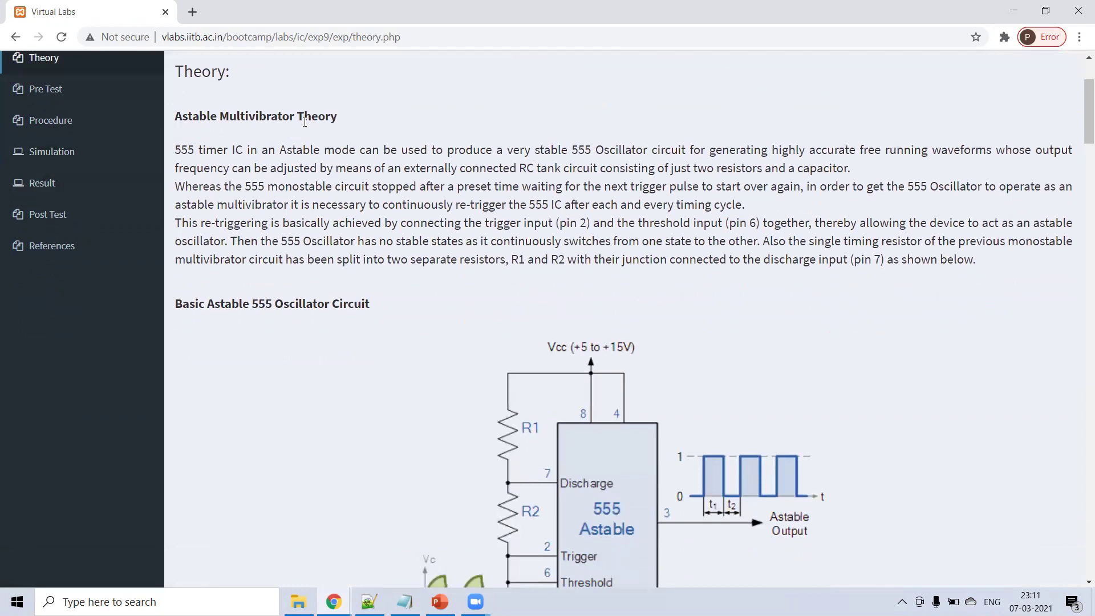
scroll(384, 167, down, 20)
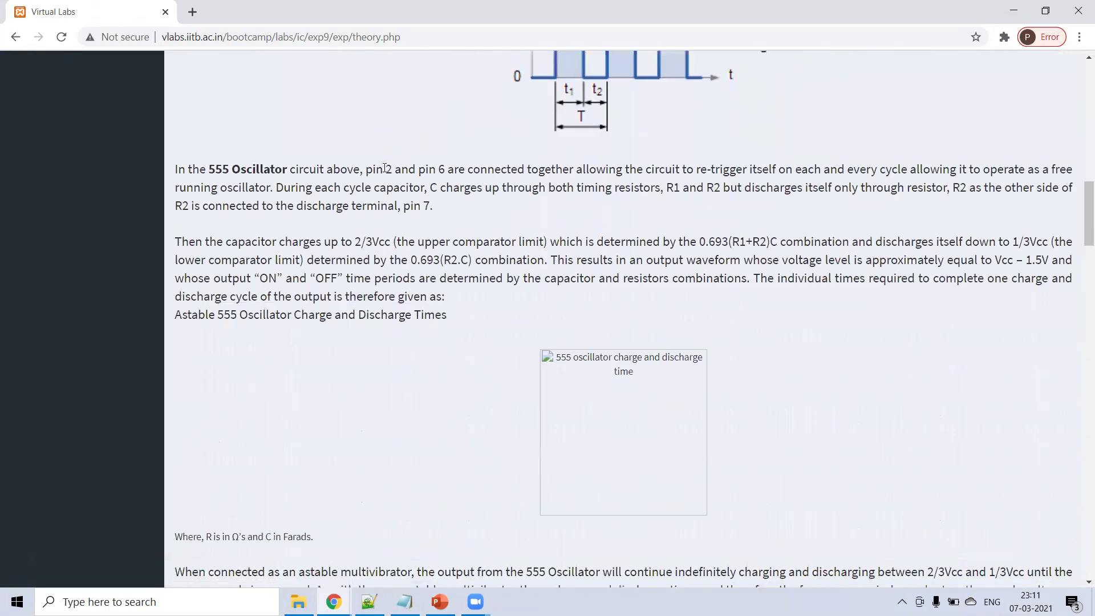
scroll(427, 365, down, 8)
scroll(427, 365, up, 20)
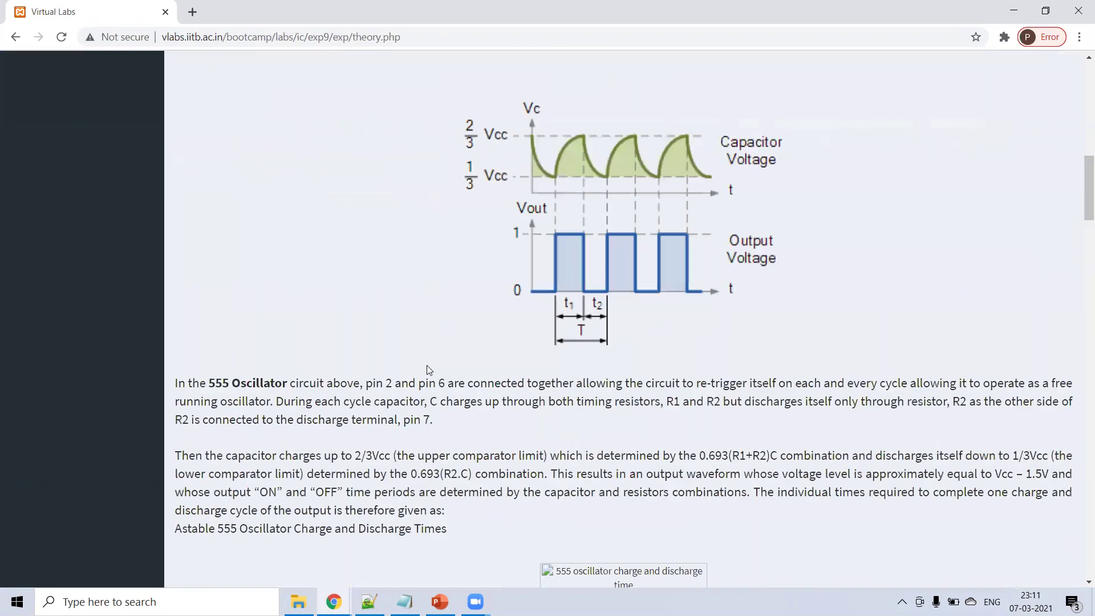
scroll(426, 365, up, 5)
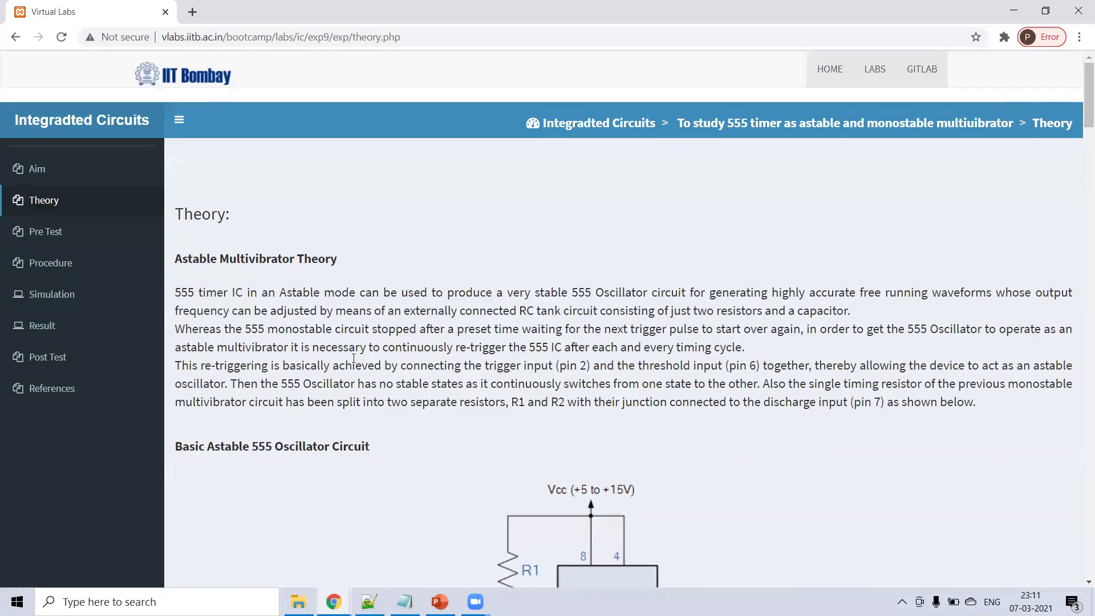
scroll(354, 358, down, 3)
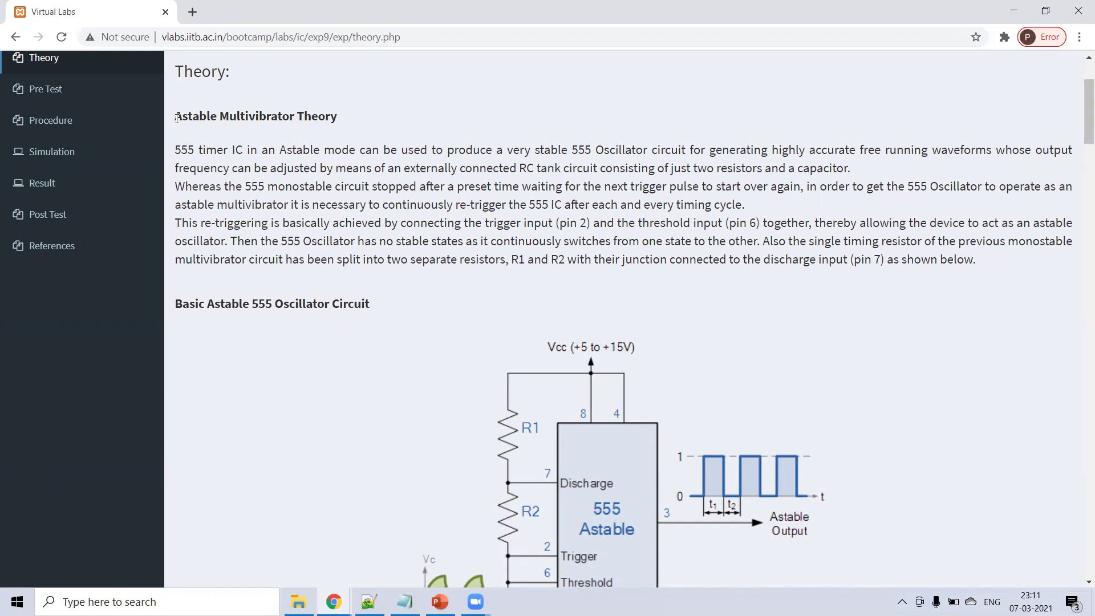
- Read the astable multivibrator theory, examining the basic 555 oscillator circuit, its voltage waveforms and the frequency and duty cycle equations
drag(177, 118, 210, 117)
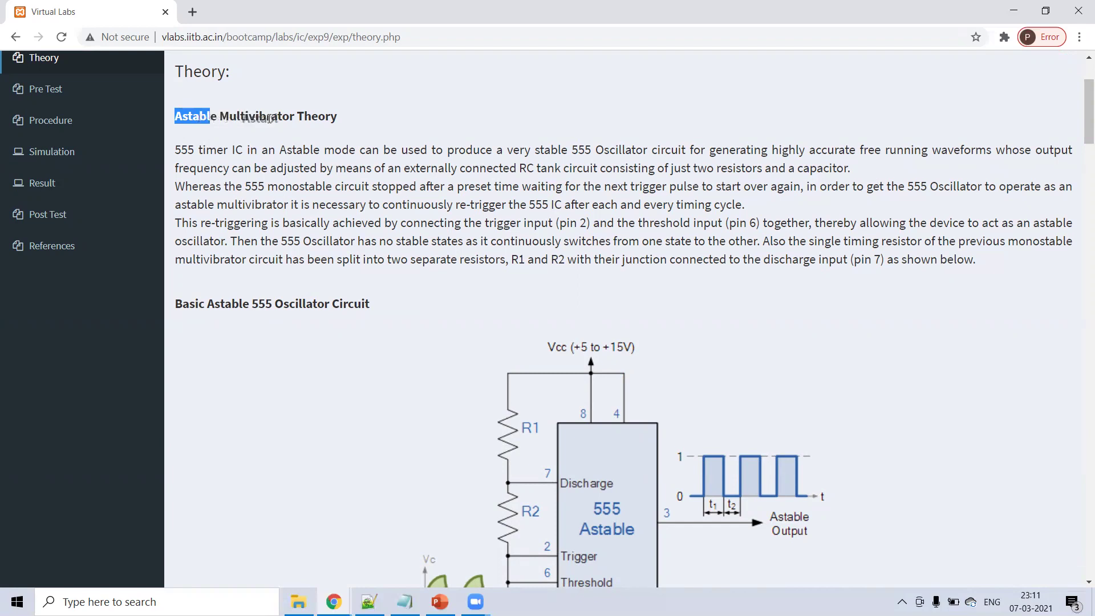
drag(340, 118, 236, 150)
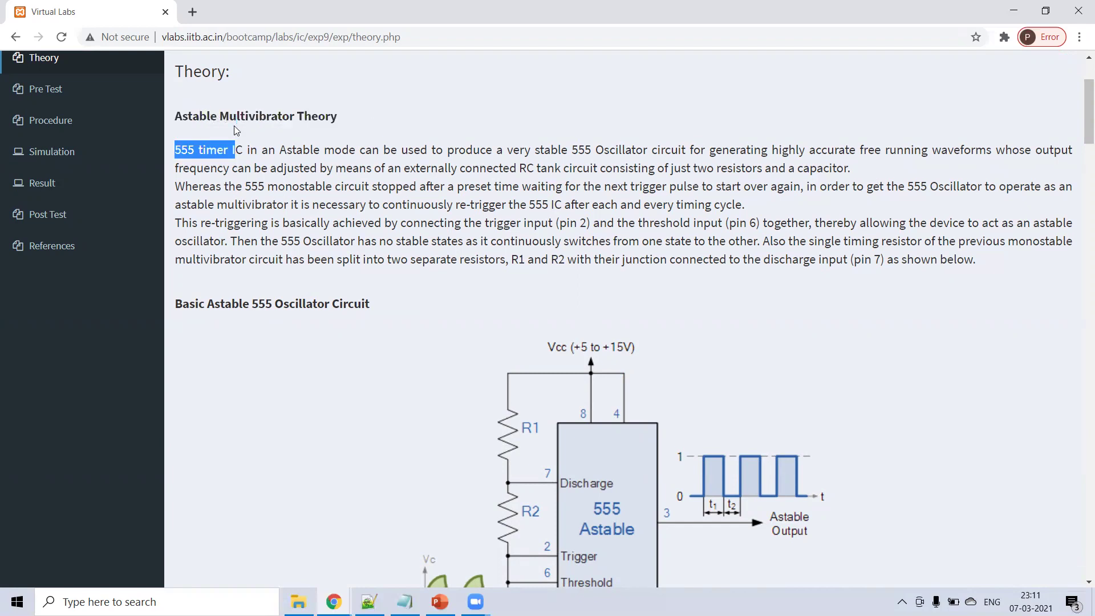
click(423, 341)
scroll(422, 341, down, 3)
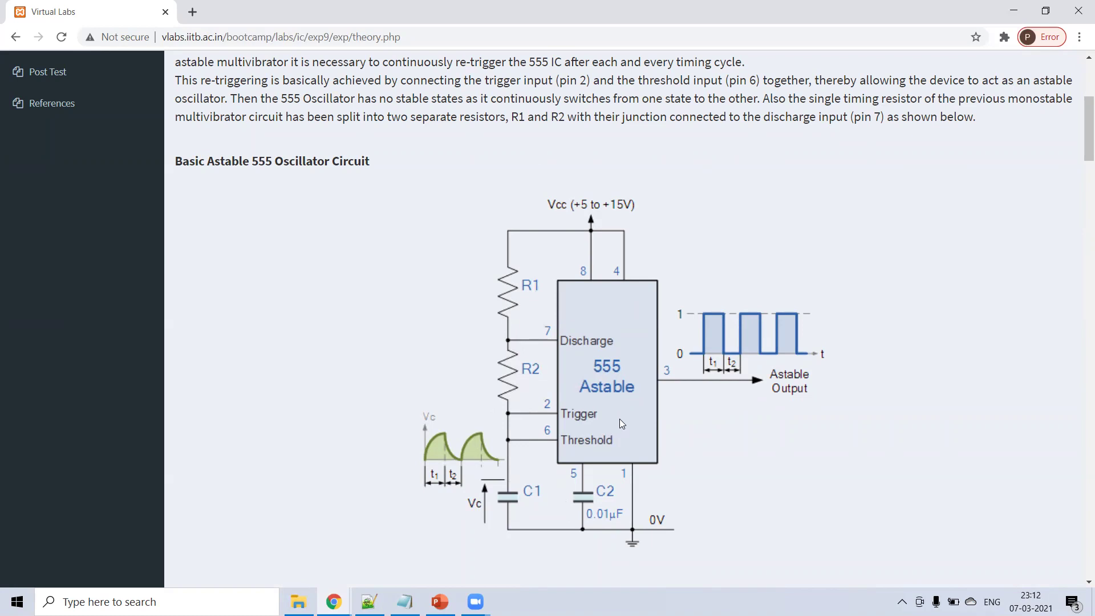
scroll(620, 420, down, 5)
scroll(620, 423, down, 1)
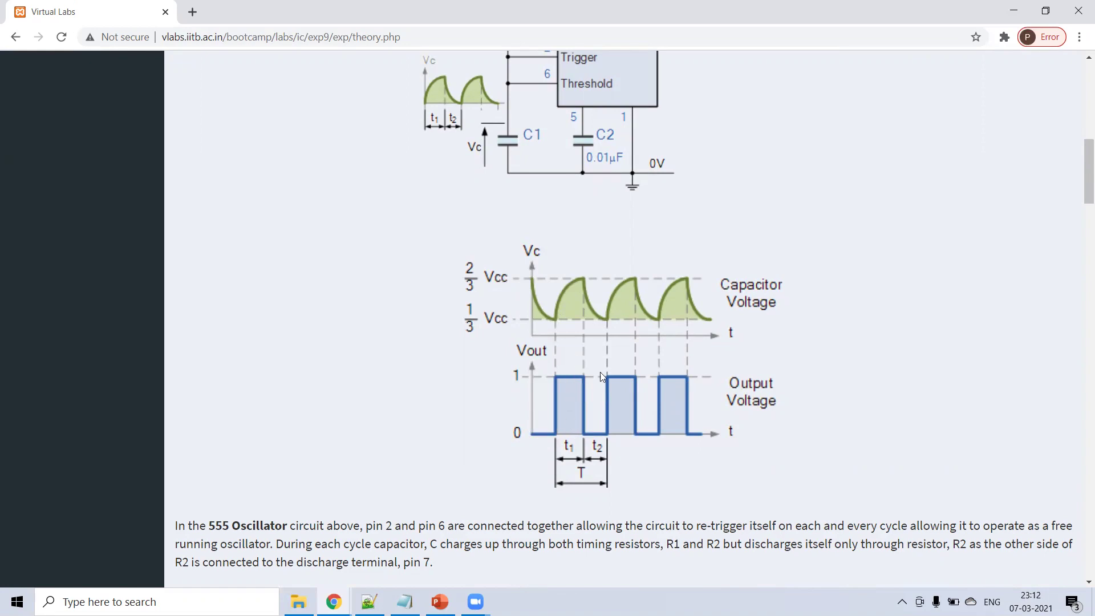
scroll(689, 431, down, 9)
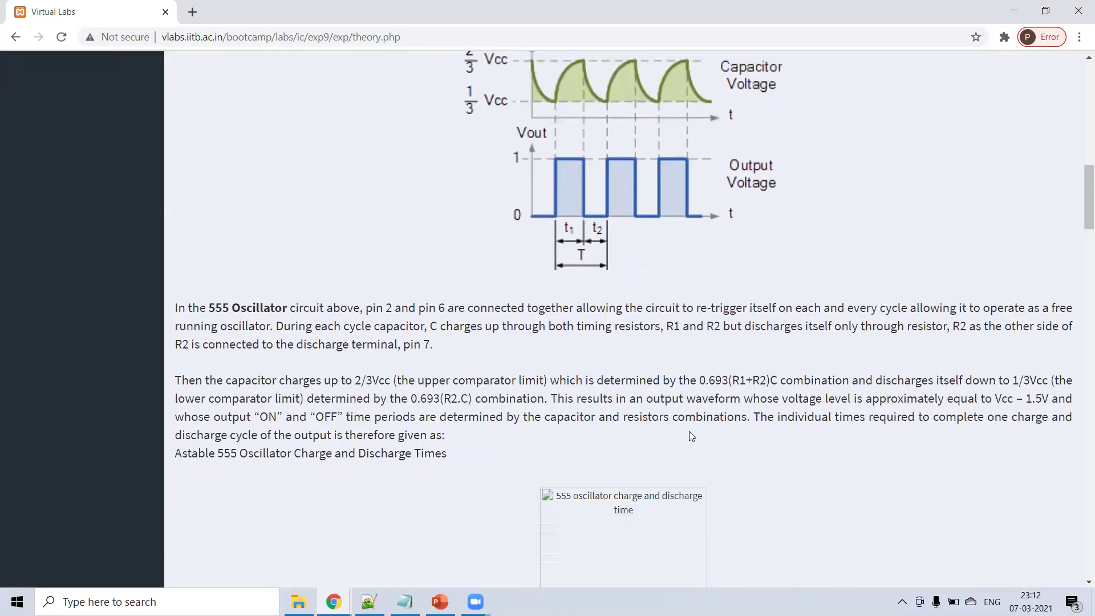
scroll(689, 432, down, 9)
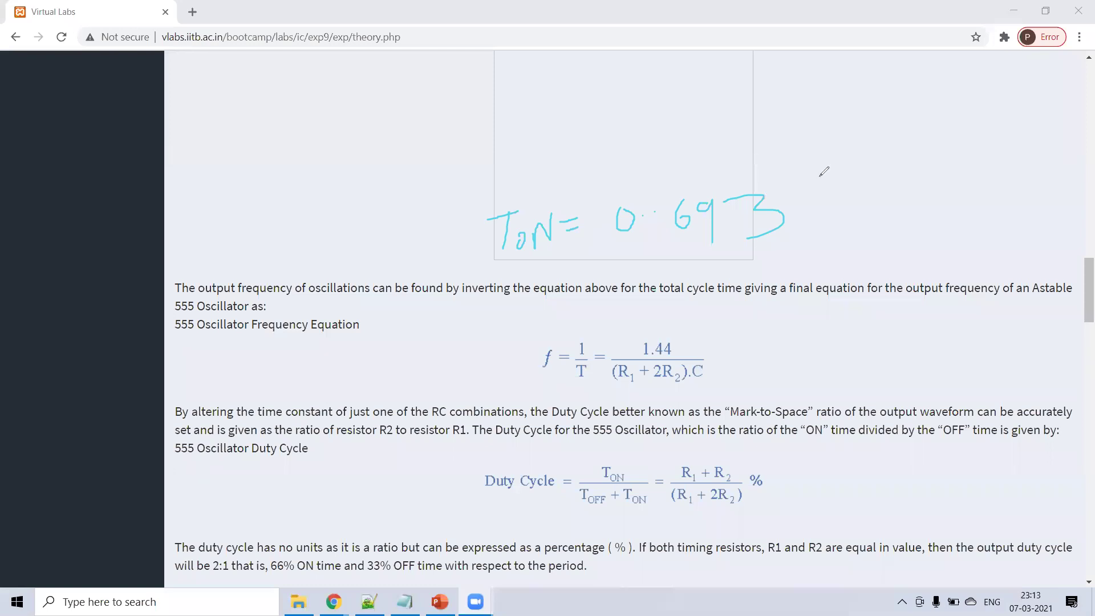
- Handwrite "(R1+R2)C" with the annotation pen to complete the TON = 0.693 formula above the frequency text
drag(817, 173, 823, 212)
drag(820, 170, 854, 213)
mouse_move(865, 158)
mouse_down()
mouse_move(875, 196)
mouse_move(902, 172)
mouse_move(916, 189)
mouse_move(915, 172)
mouse_move(956, 197)
mouse_up()
mouse_move(948, 147)
mouse_down()
mouse_move(965, 171)
mouse_move(960, 216)
mouse_up()
mouse_move(816, 172)
mouse_down()
mouse_move(825, 169)
mouse_move(829, 226)
mouse_up()
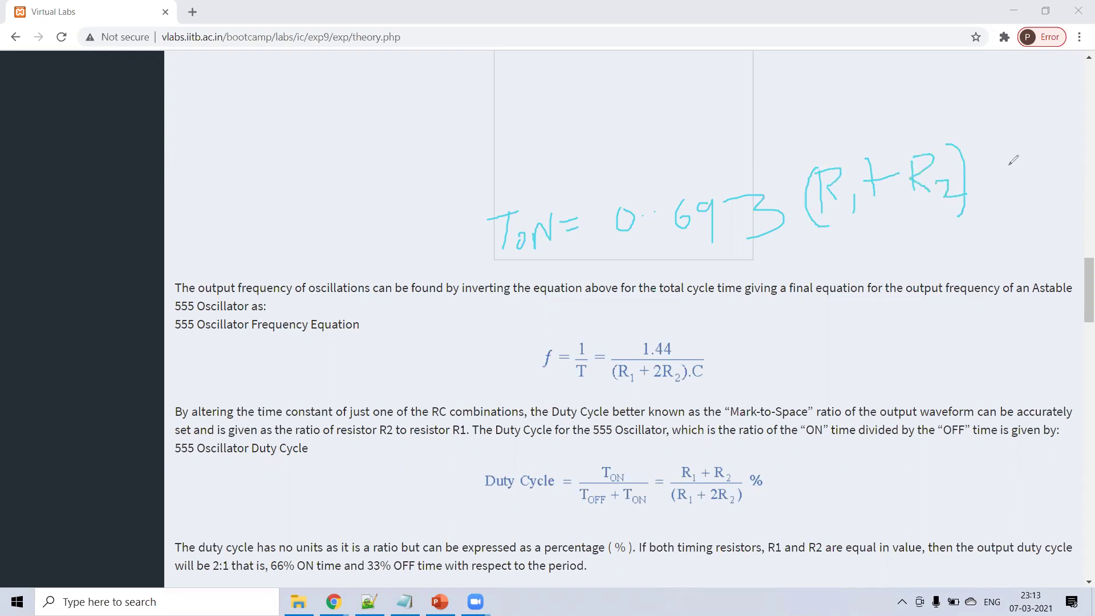
mouse_move(1015, 166)
mouse_down()
mouse_move(1007, 190)
mouse_move(1017, 191)
mouse_up()
- Handwrite the off-time formula "Toff = 0.693 R2C" beneath the TON formula
mouse_move(538, 280)
mouse_down()
mouse_move(607, 274)
mouse_move(582, 312)
mouse_up()
mouse_move(615, 285)
mouse_down()
mouse_move(619, 297)
mouse_move(627, 284)
mouse_move(645, 321)
mouse_move(657, 290)
mouse_move(678, 330)
mouse_move(709, 284)
mouse_move(742, 286)
mouse_up()
drag(724, 303, 757, 289)
mouse_move(797, 251)
mouse_down()
mouse_move(783, 275)
mouse_move(803, 254)
mouse_move(845, 273)
mouse_move(895, 246)
mouse_move(902, 282)
mouse_up()
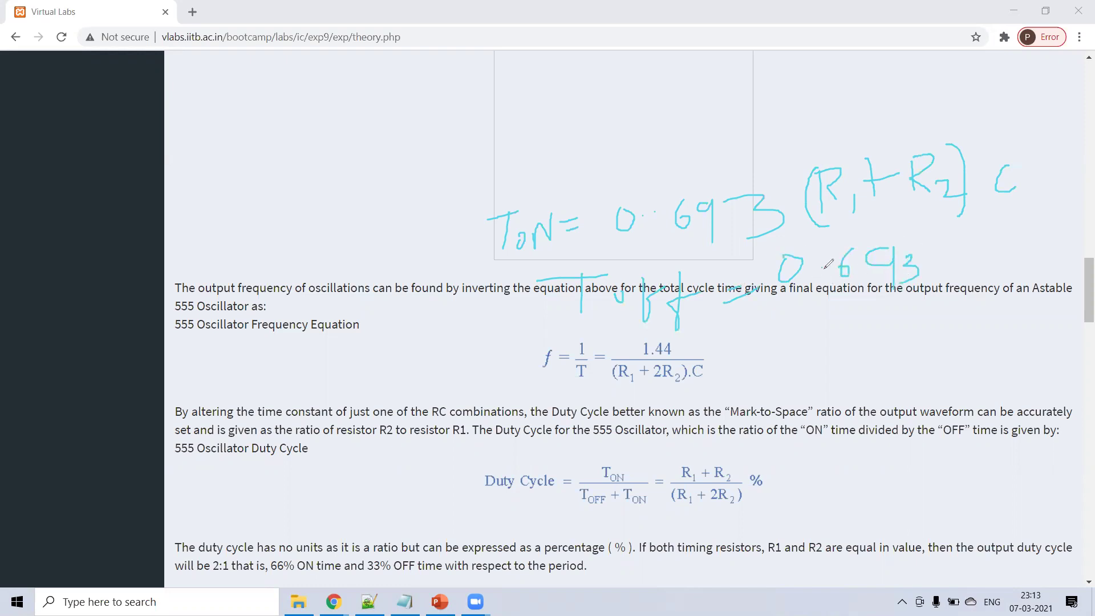
mouse_move(956, 247)
mouse_down()
mouse_move(956, 276)
mouse_move(1000, 264)
mouse_move(1027, 286)
mouse_up()
mouse_move(1019, 243)
mouse_down()
mouse_move(1017, 268)
mouse_move(1034, 266)
mouse_up()
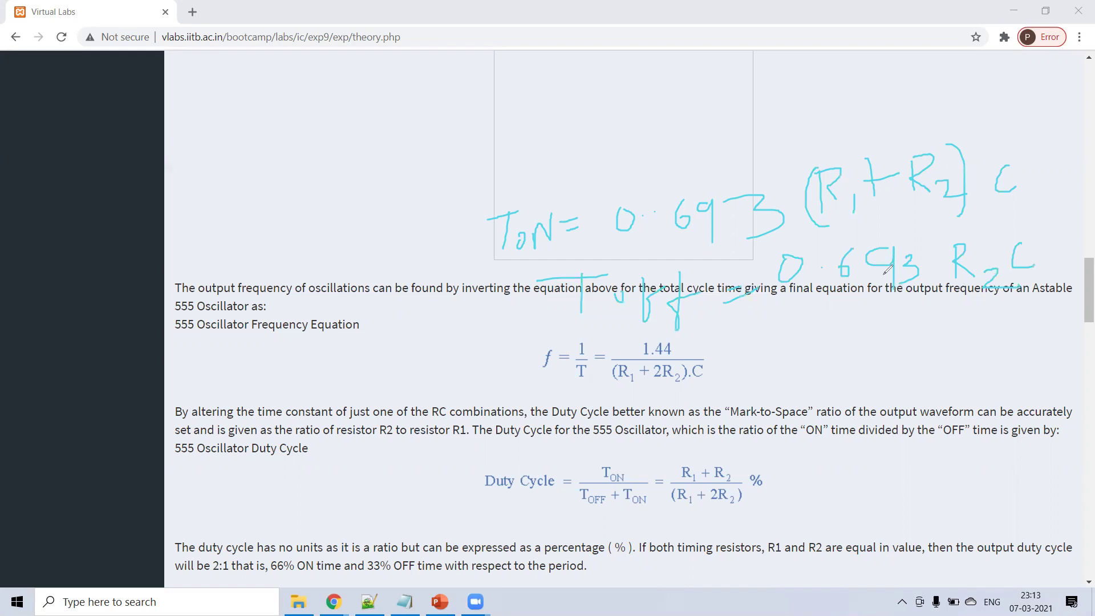
- Handwrite the total period expression "0.693(R1+2R2)C" beneath the Toff formula
mouse_move(820, 340)
mouse_down()
mouse_move(812, 358)
mouse_move(821, 342)
mouse_move(861, 335)
mouse_move(854, 350)
mouse_move(896, 342)
mouse_move(902, 361)
mouse_move(936, 352)
mouse_move(922, 362)
mouse_up()
click(834, 348)
click(919, 337)
mouse_move(952, 322)
mouse_down()
mouse_move(963, 363)
mouse_move(985, 359)
mouse_move(988, 372)
mouse_up()
mouse_move(1000, 325)
mouse_down()
mouse_move(998, 353)
mouse_move(1027, 348)
mouse_move(1039, 330)
mouse_move(1069, 353)
mouse_move(1093, 341)
mouse_up()
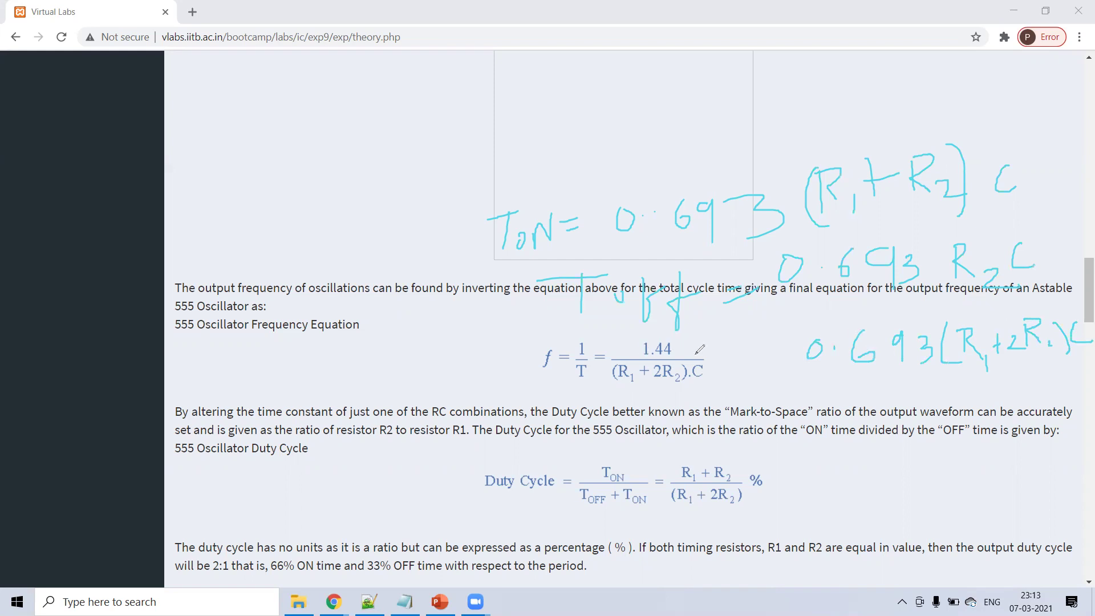
- Draw a box around the printed frequency equation and underline the handwritten TON and total period expressions
mouse_move(537, 341)
mouse_down()
mouse_move(546, 382)
mouse_move(697, 370)
mouse_up()
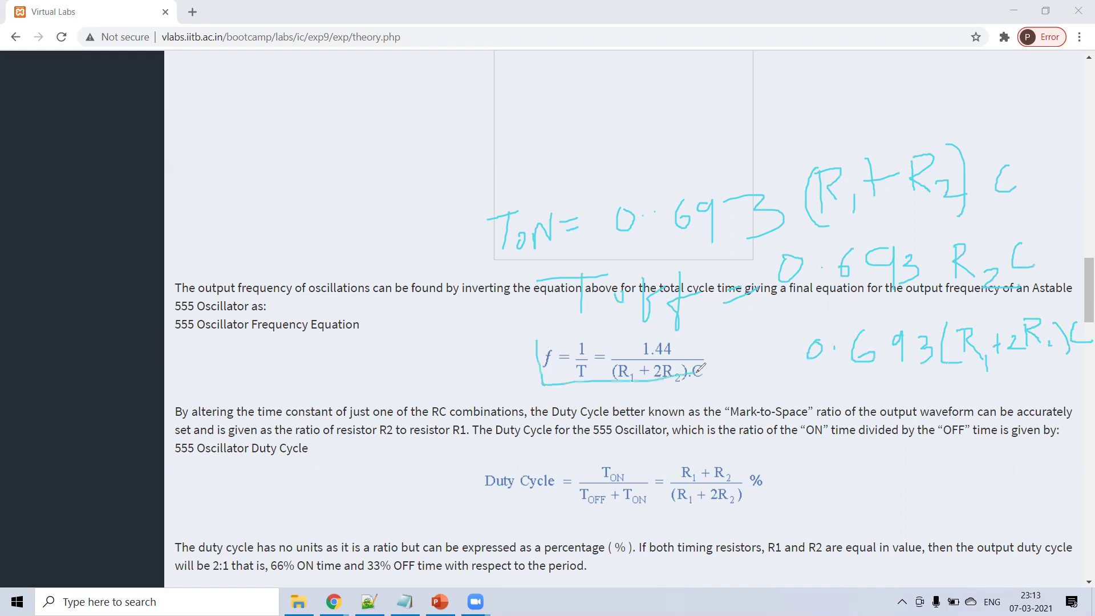
mouse_move(543, 341)
mouse_down()
mouse_move(698, 327)
mouse_move(720, 359)
mouse_move(703, 374)
mouse_up()
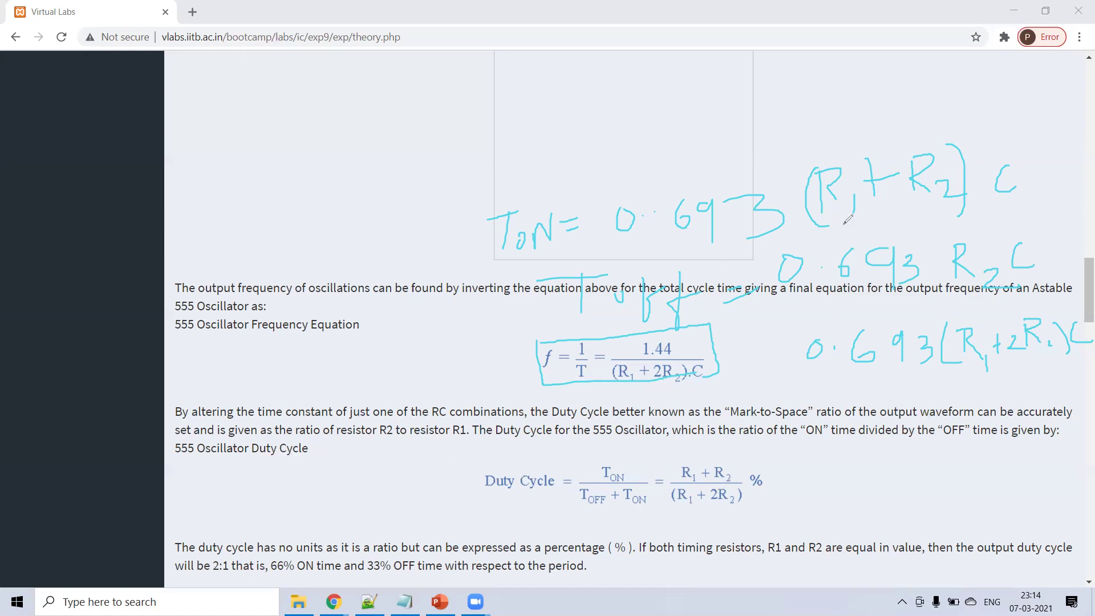
drag(745, 238, 977, 215)
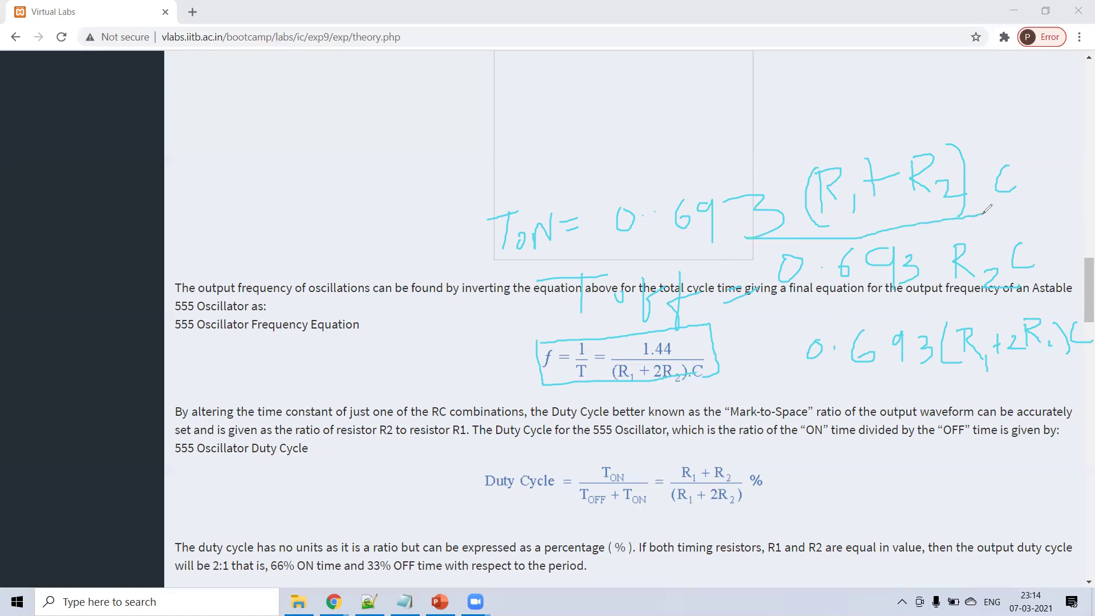
drag(853, 384, 1014, 382)
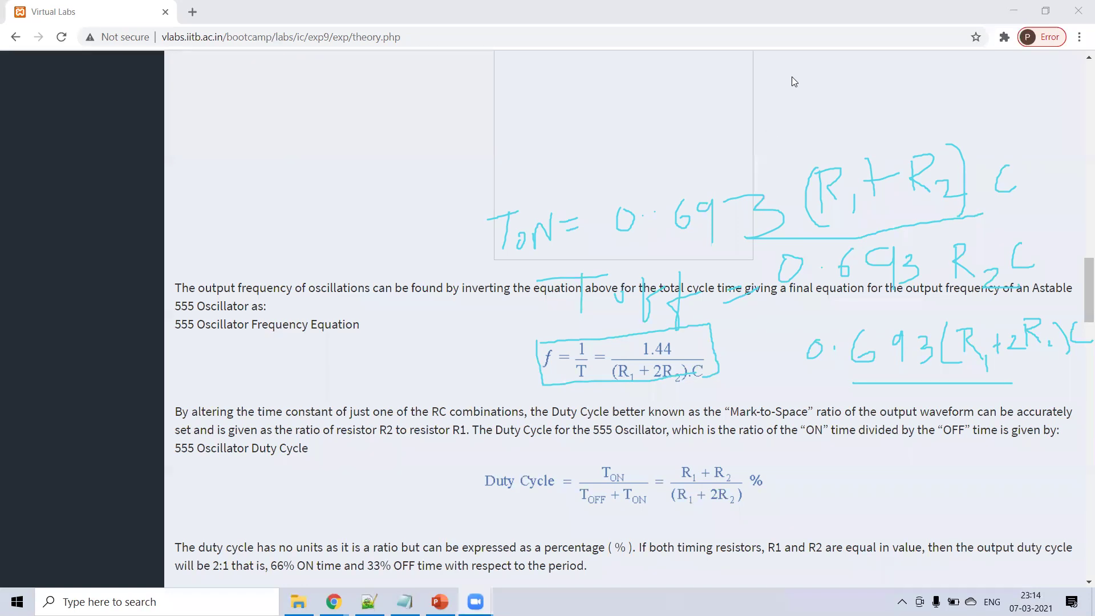
- Examine the duty cycle equation, the monostable 555 timer circuit with its time constant formula, and the timing resistor example
scroll(790, 452, down, 4)
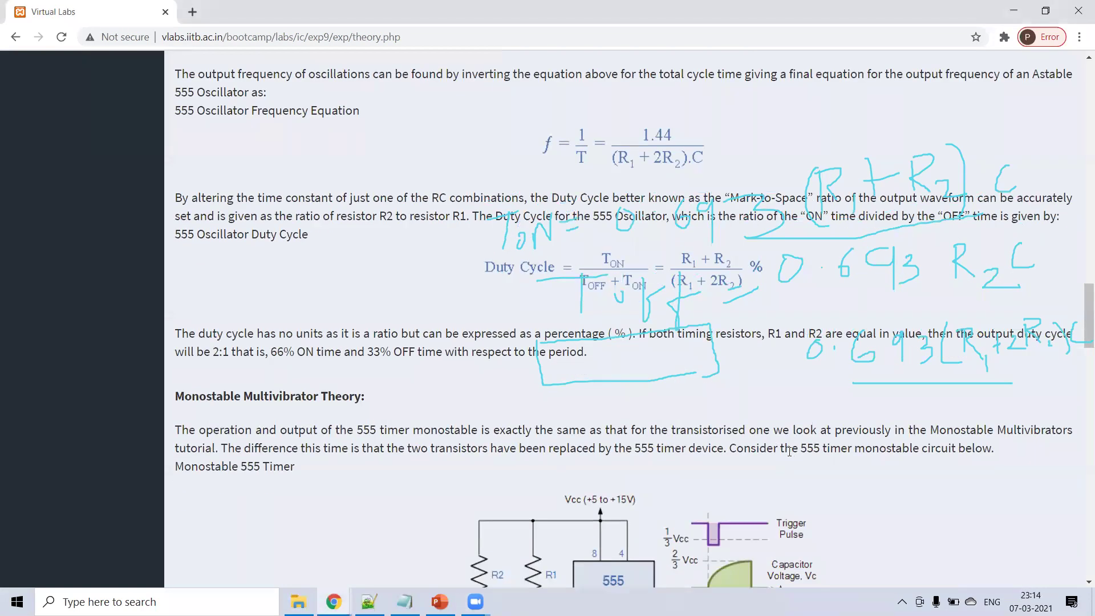
scroll(790, 452, up, 3)
scroll(790, 452, up, 2)
scroll(789, 450, down, 1)
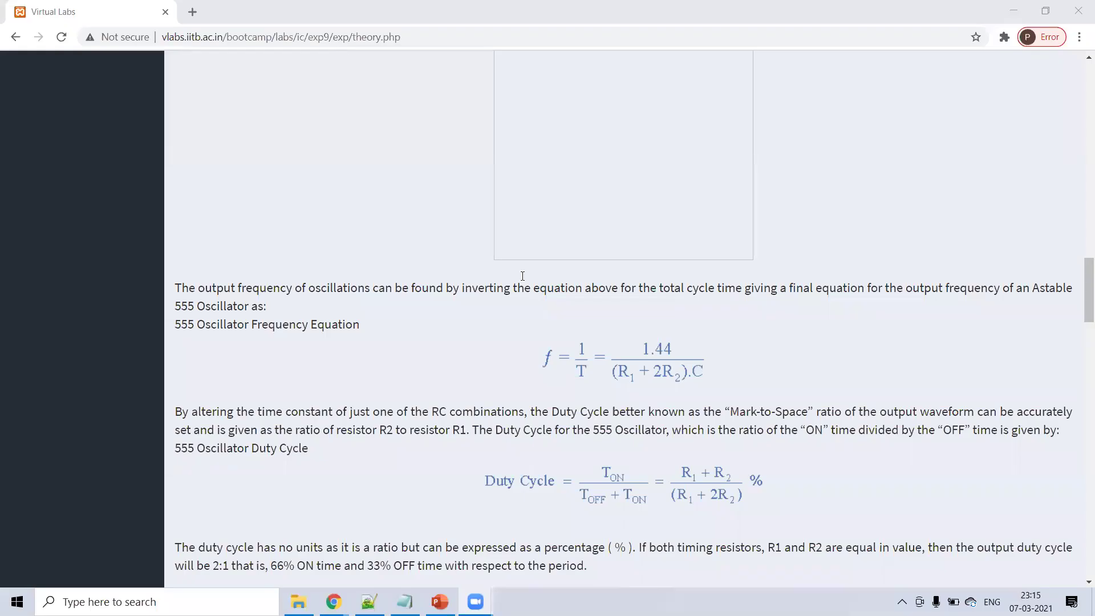
scroll(522, 276, down, 7)
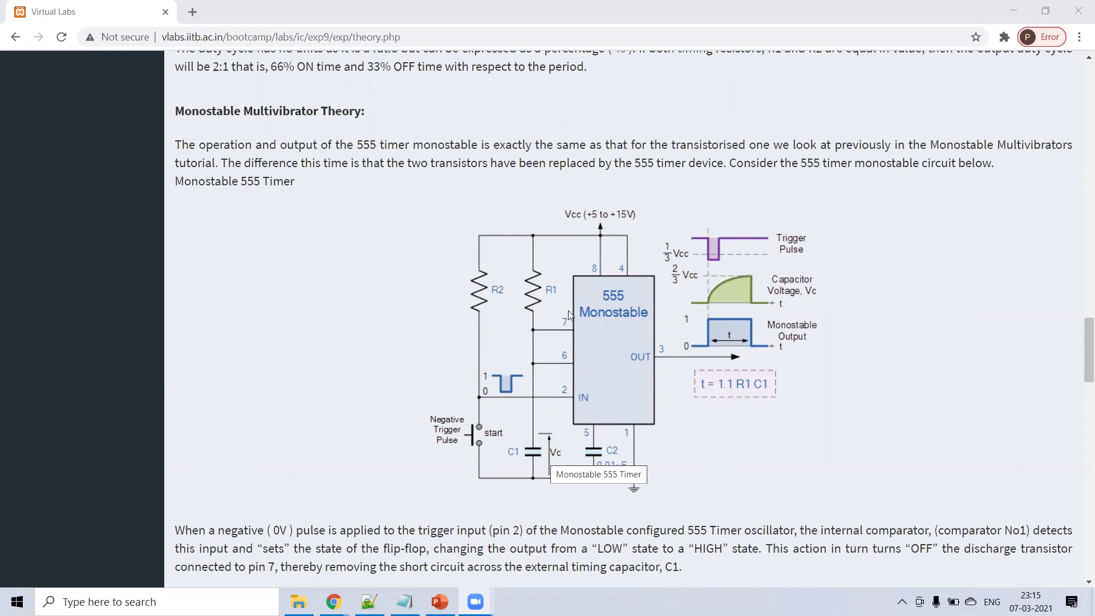
scroll(843, 394, down, 5)
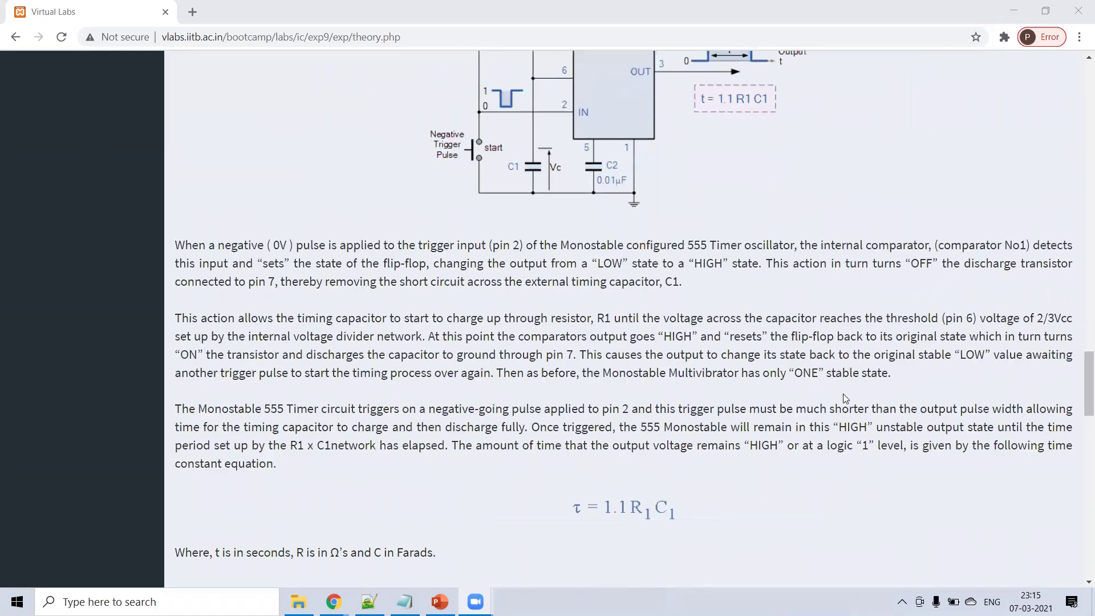
scroll(845, 398, down, 5)
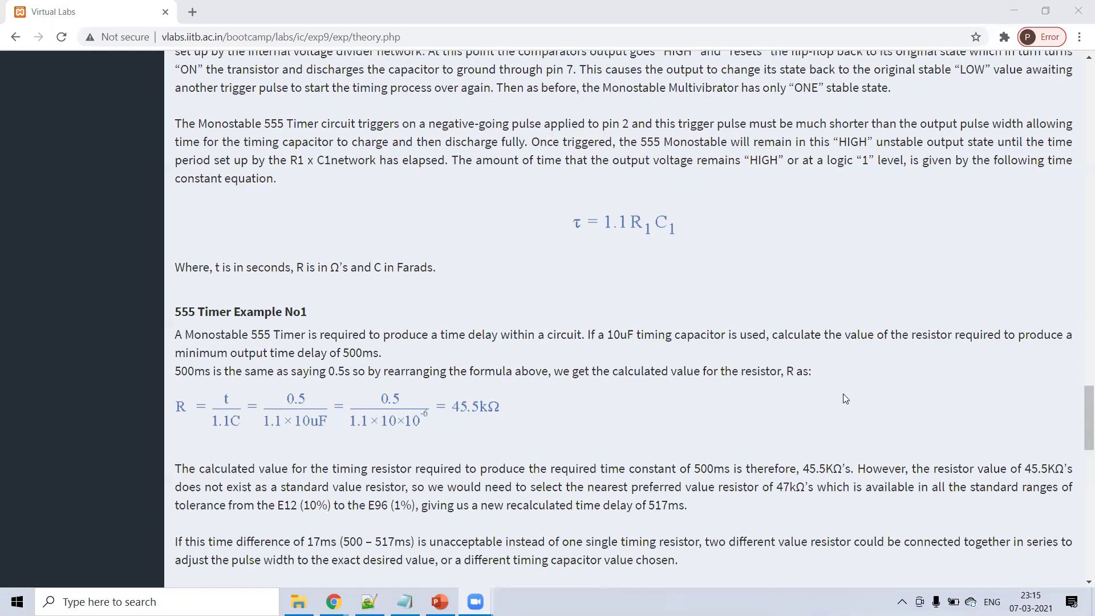
scroll(843, 393, down, 3)
scroll(843, 394, up, 12)
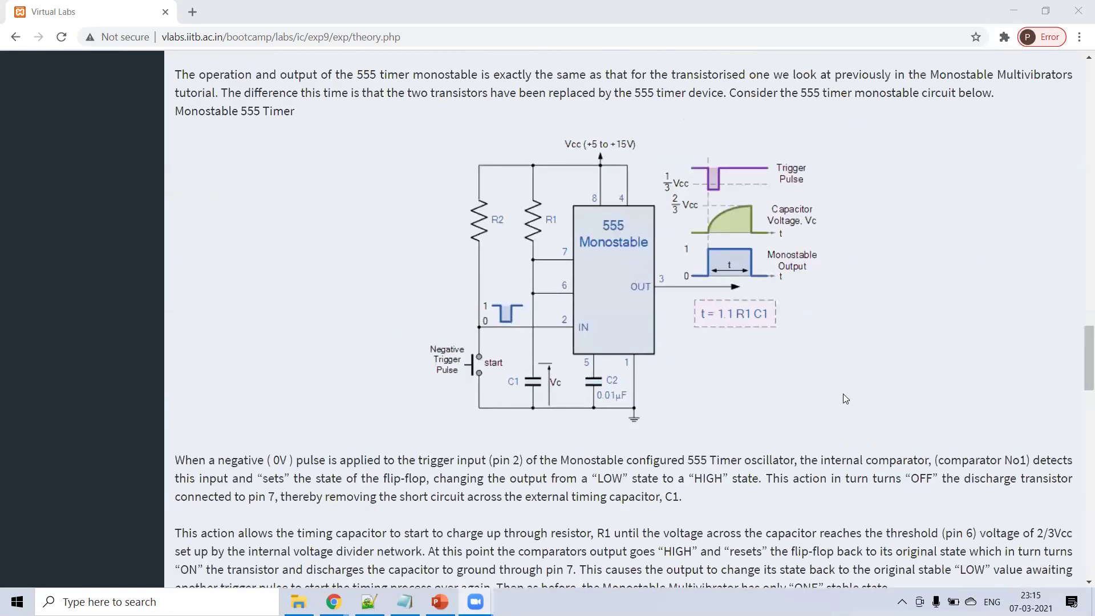
scroll(843, 394, up, 15)
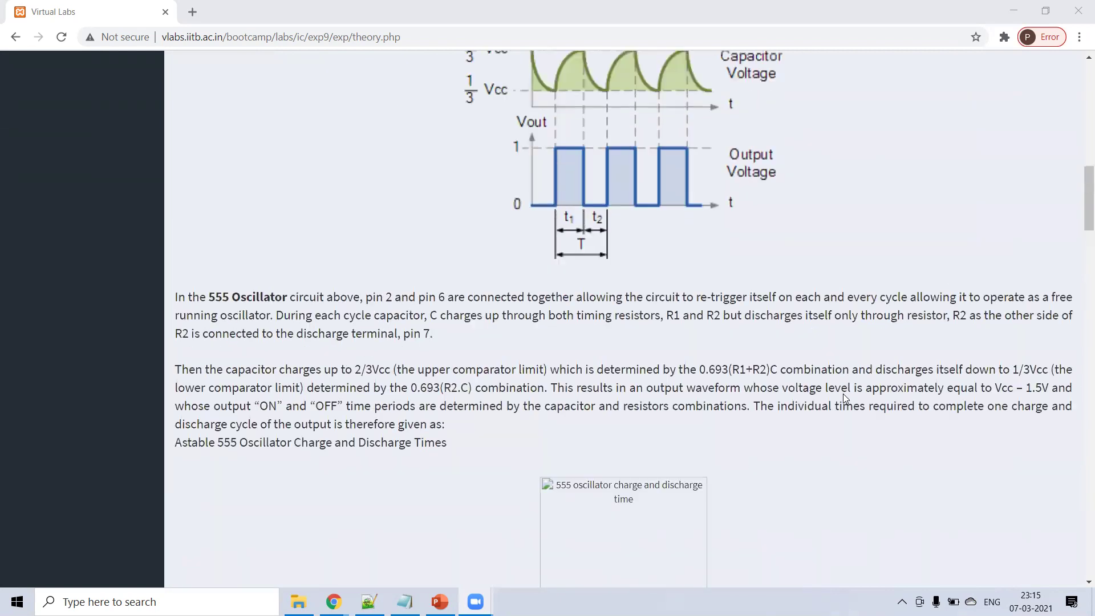
- Open the experiment's Pre Test page and its Procedure page, and load the Simulation page in a separate tab
scroll(843, 394, up, 15)
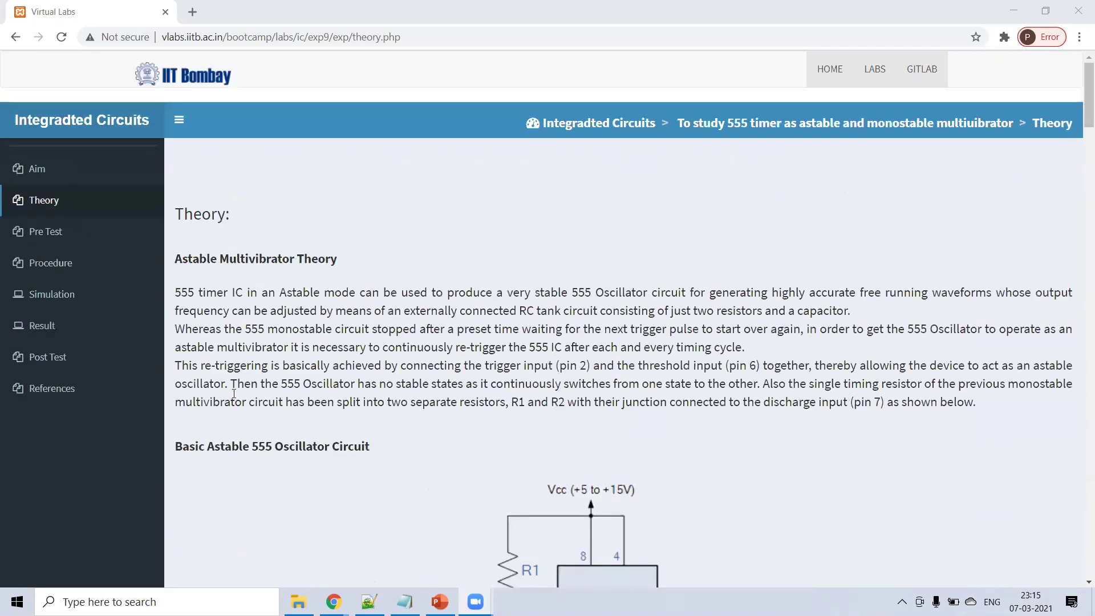
click(54, 229)
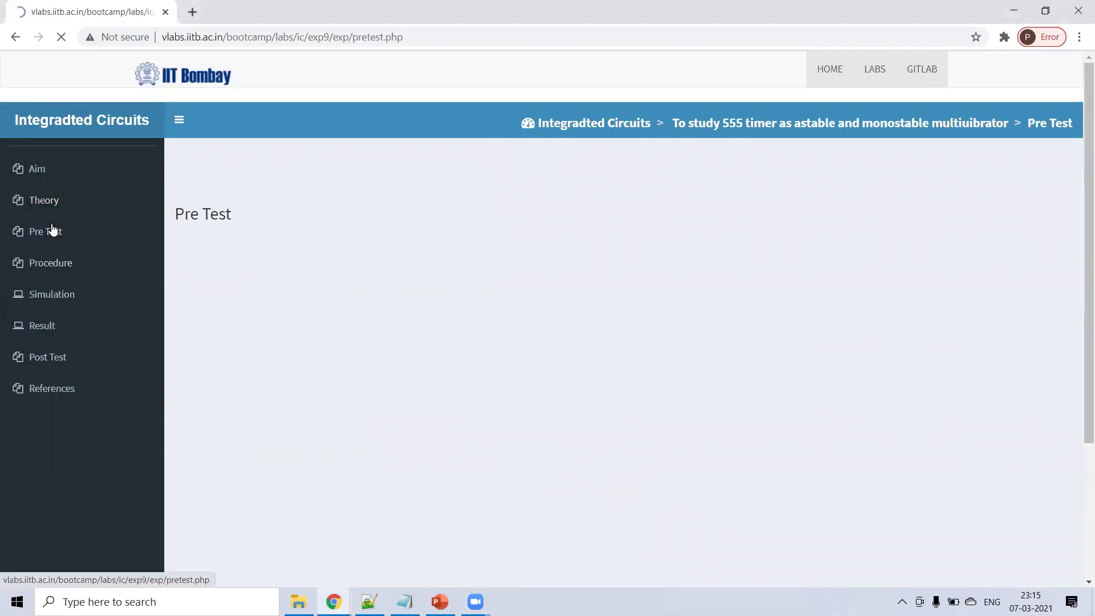
click(53, 264)
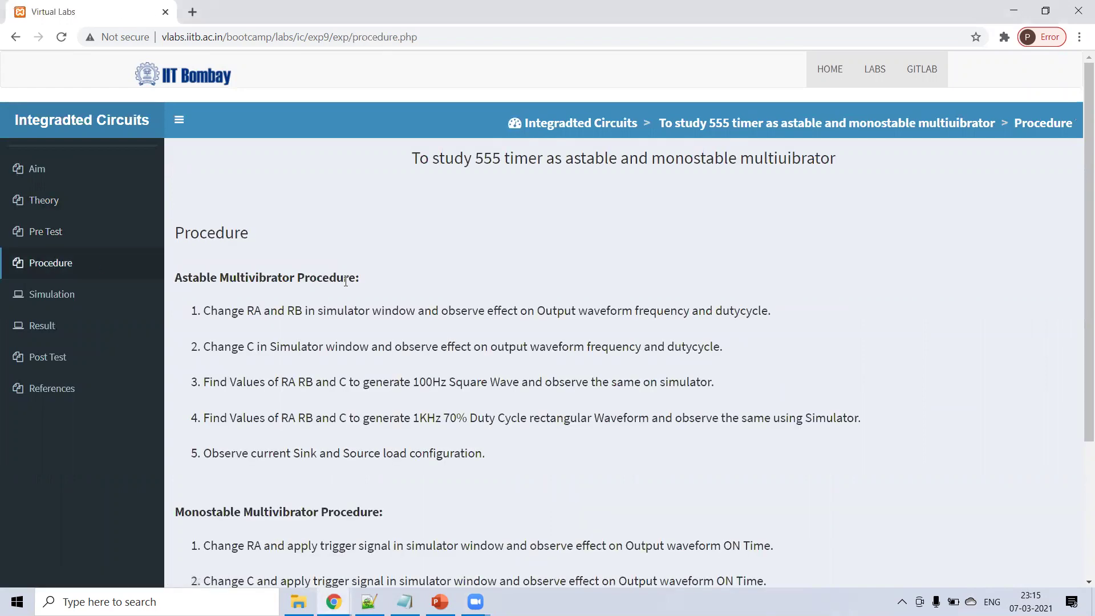
right_click(55, 296)
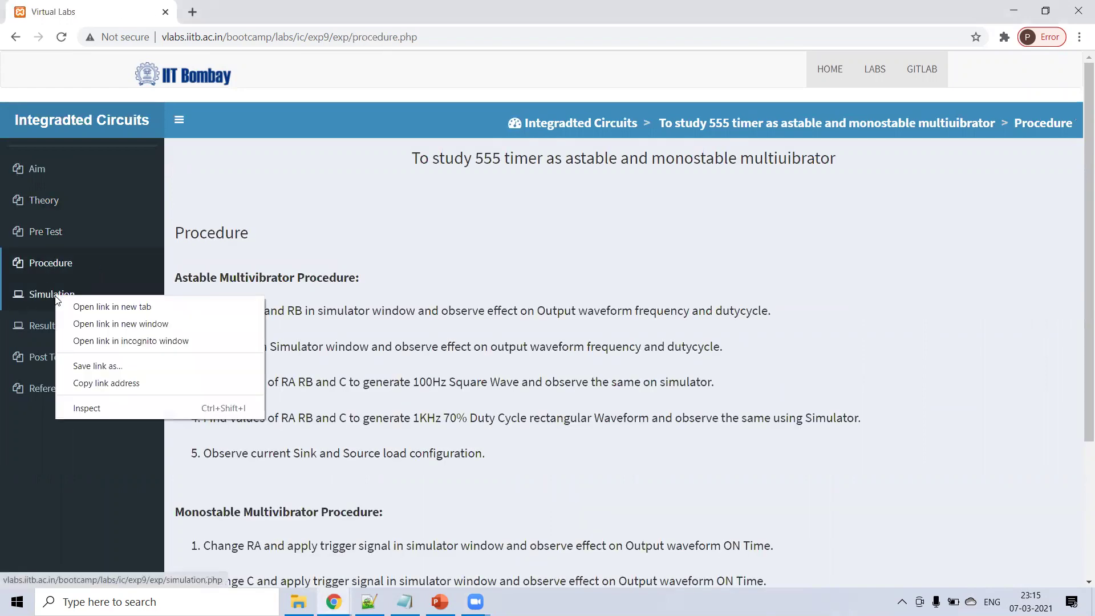
click(100, 308)
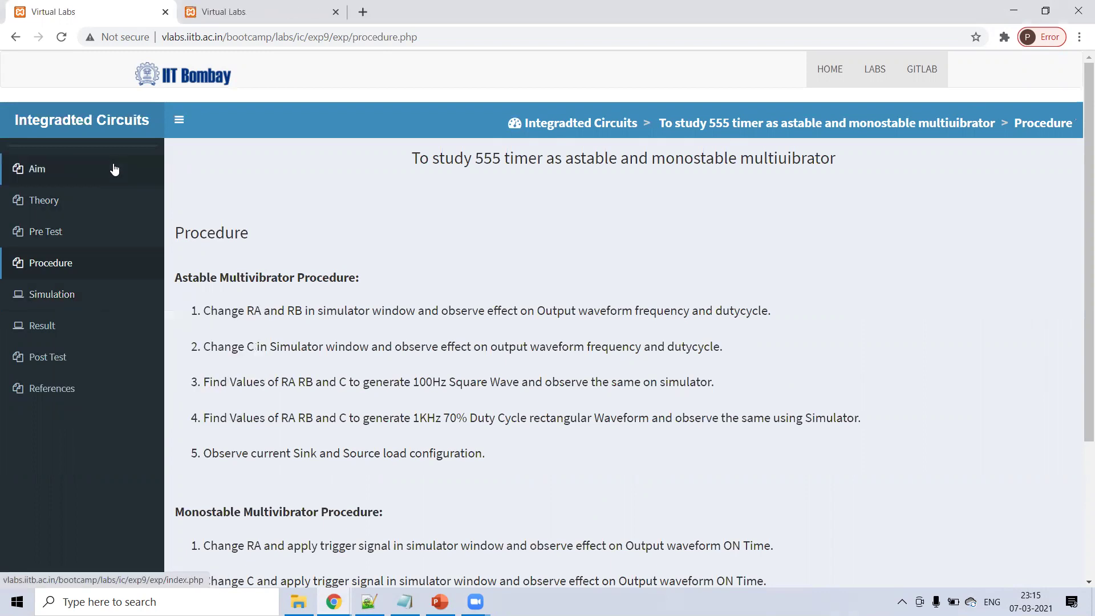
- Compare the astable procedure's instructions on changing RA, RB and C with the circuit and inputs of the 555 Astable Multivibrator Simulator
click(220, 12)
click(100, 12)
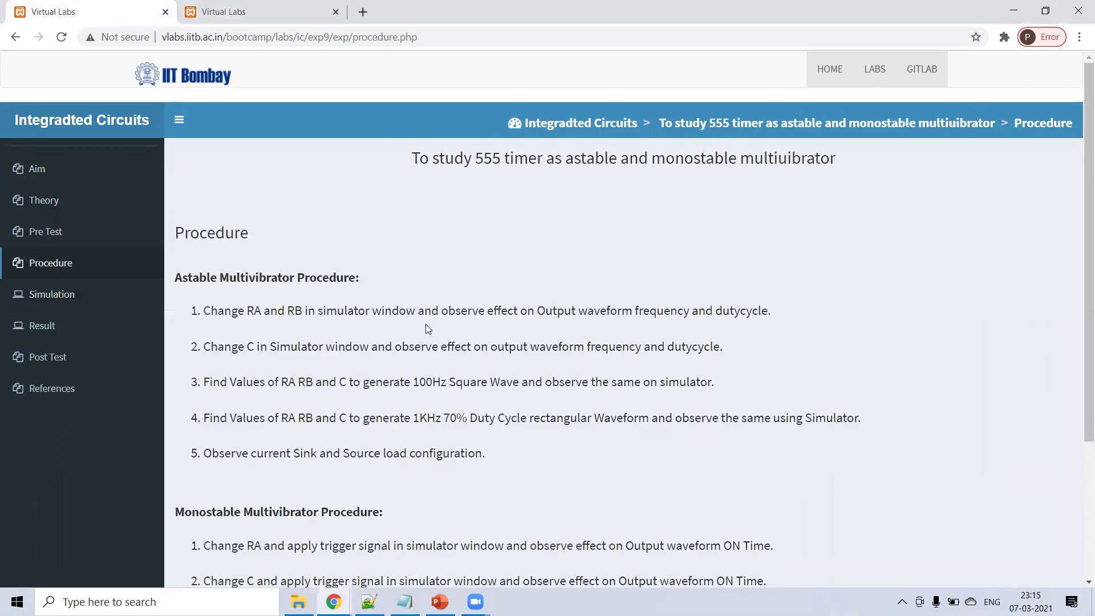
scroll(426, 328, down, 1)
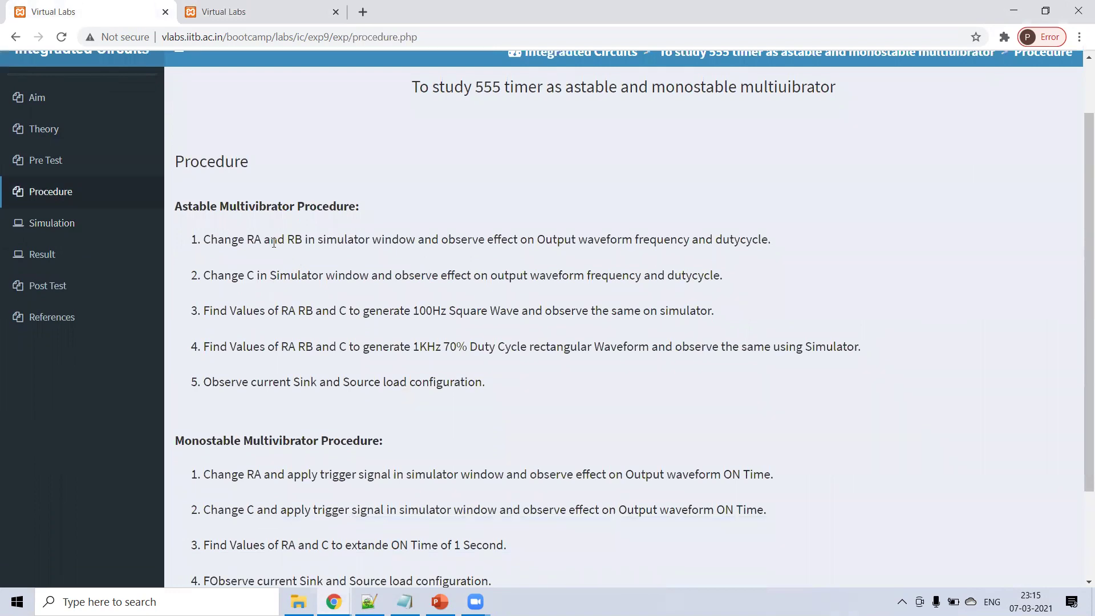
click(283, 14)
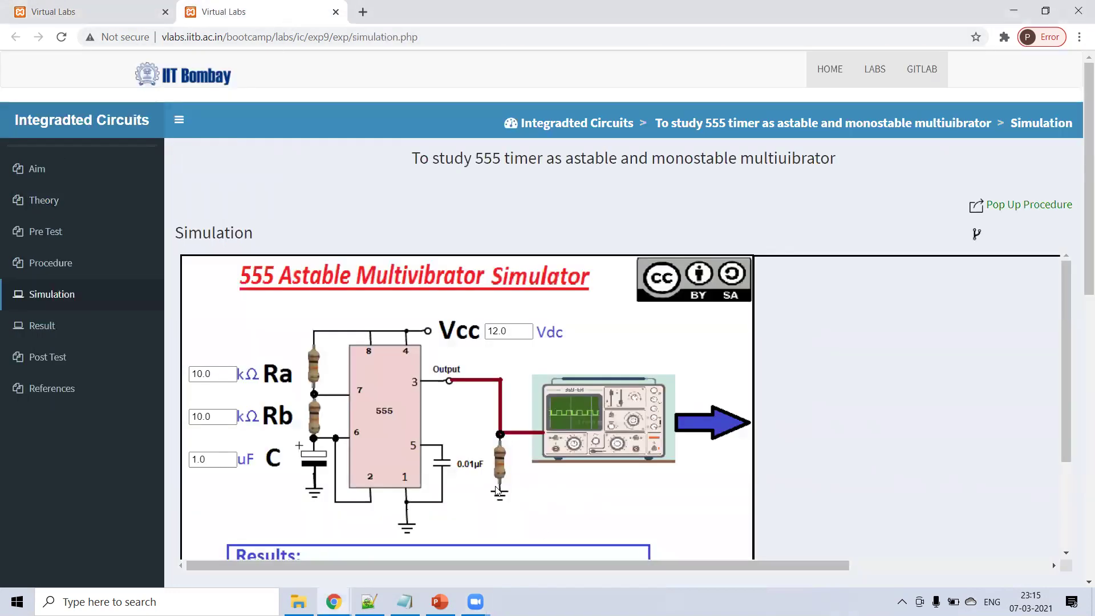
scroll(498, 490, down, 1)
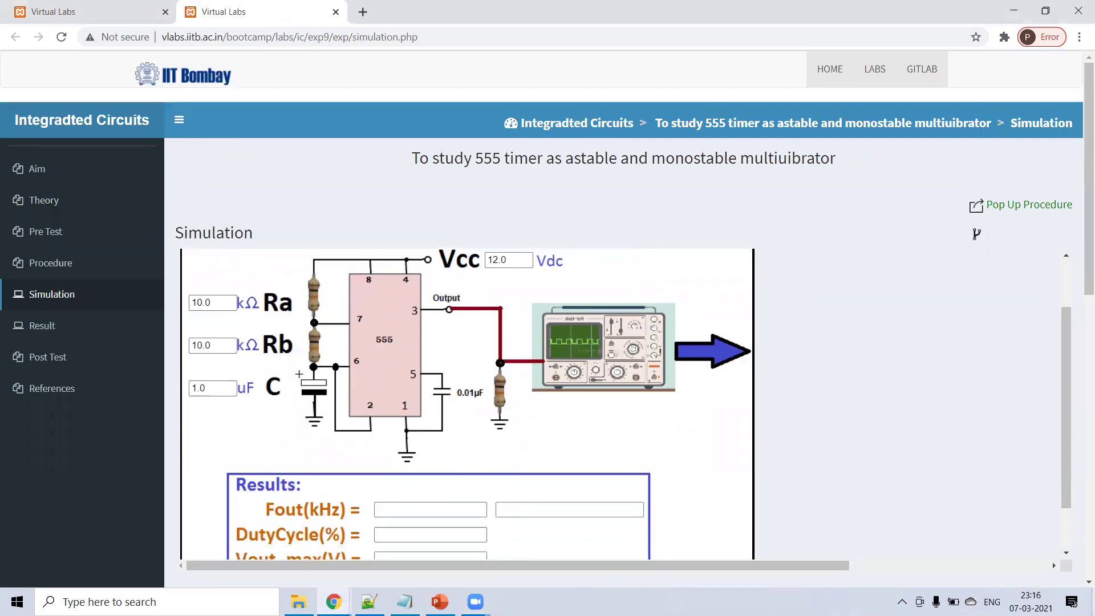
scroll(313, 400, up, 1)
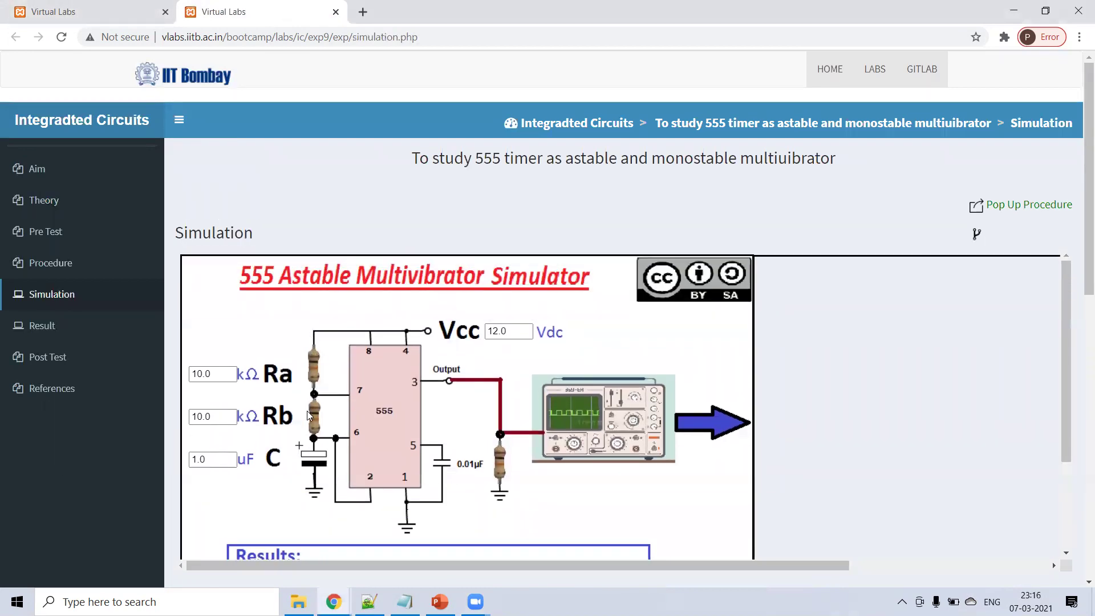
click(92, 7)
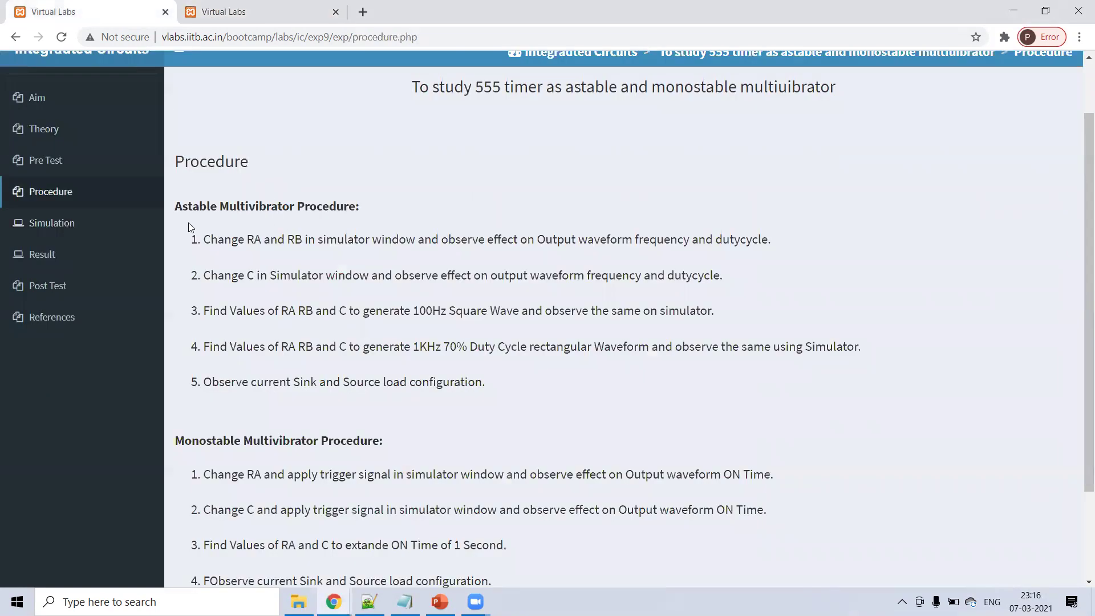
drag(250, 239, 294, 240)
click(233, 13)
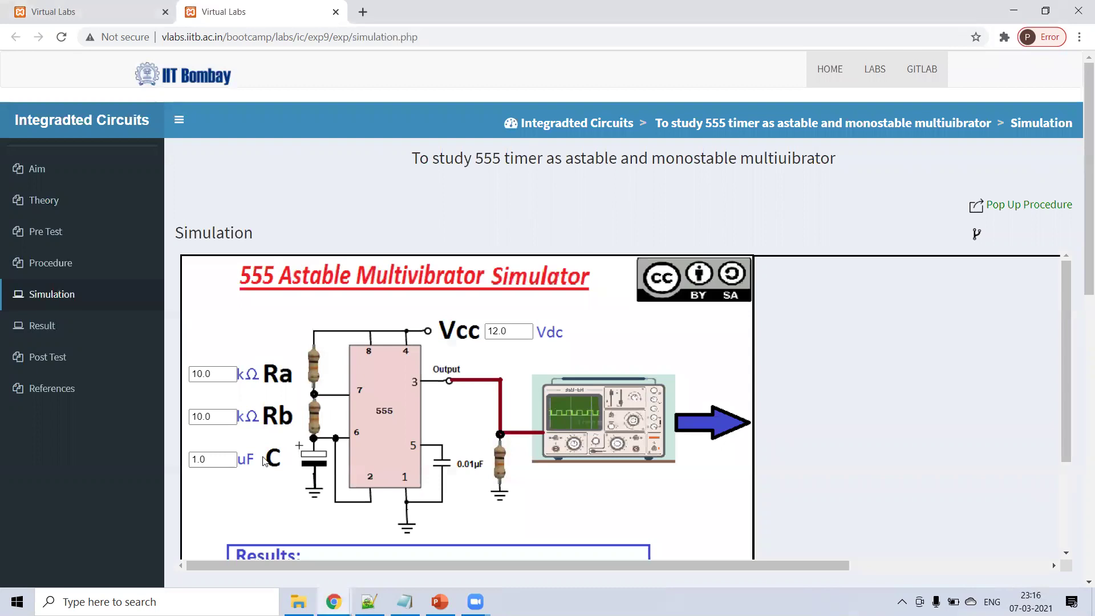
click(59, 11)
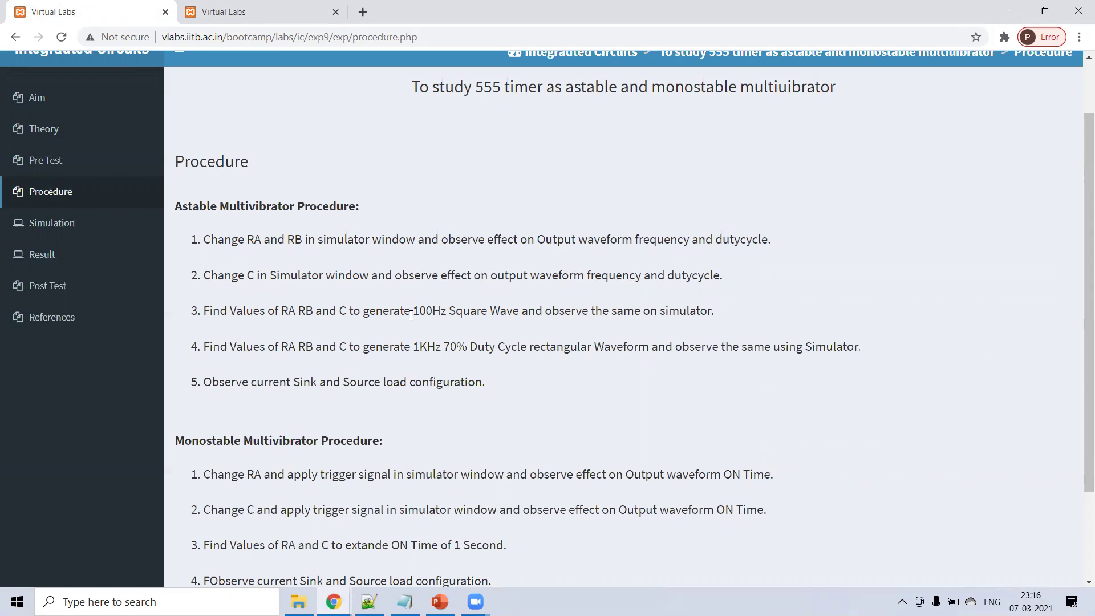
- Highlight the 100Hz square wave target, the RA, RB and C terms and the 1KHz 70% duty cycle target in the astable procedure
drag(413, 311, 466, 310)
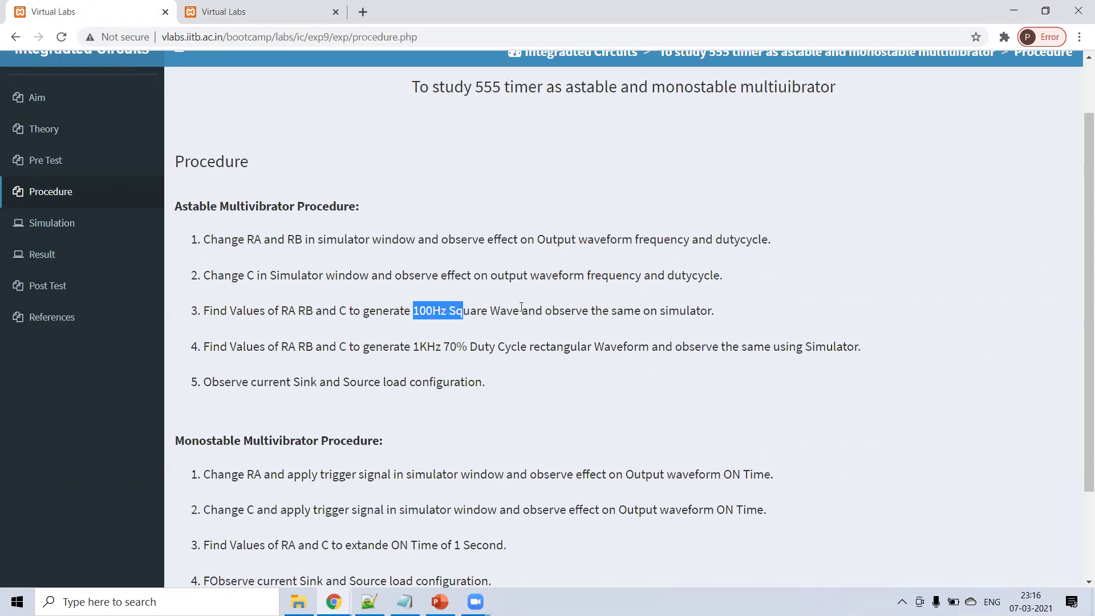
drag(281, 310, 342, 309)
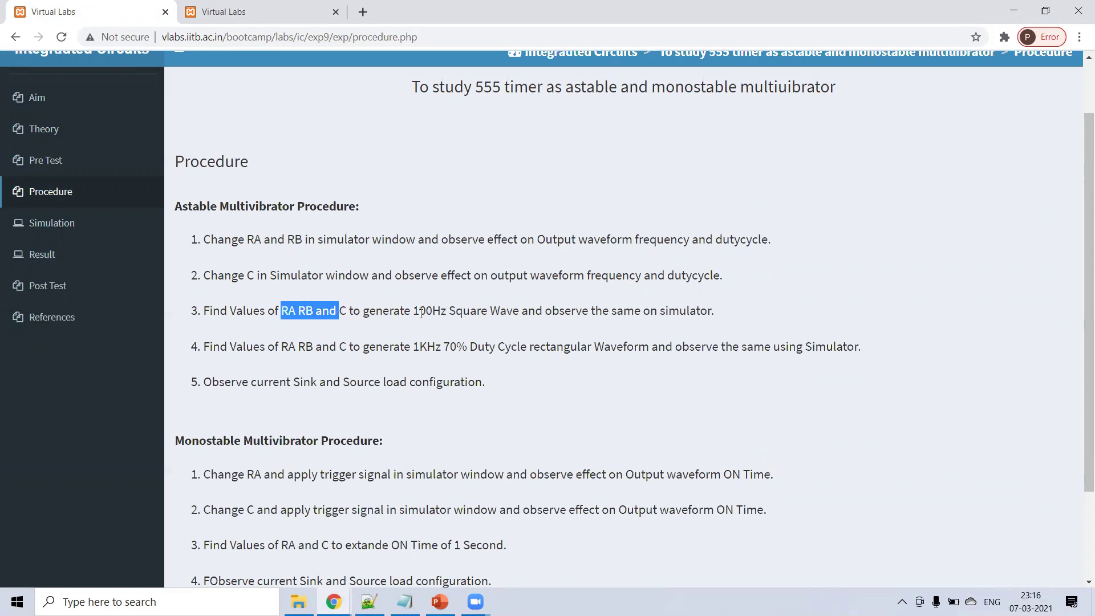
drag(420, 312, 433, 311)
drag(413, 348, 481, 348)
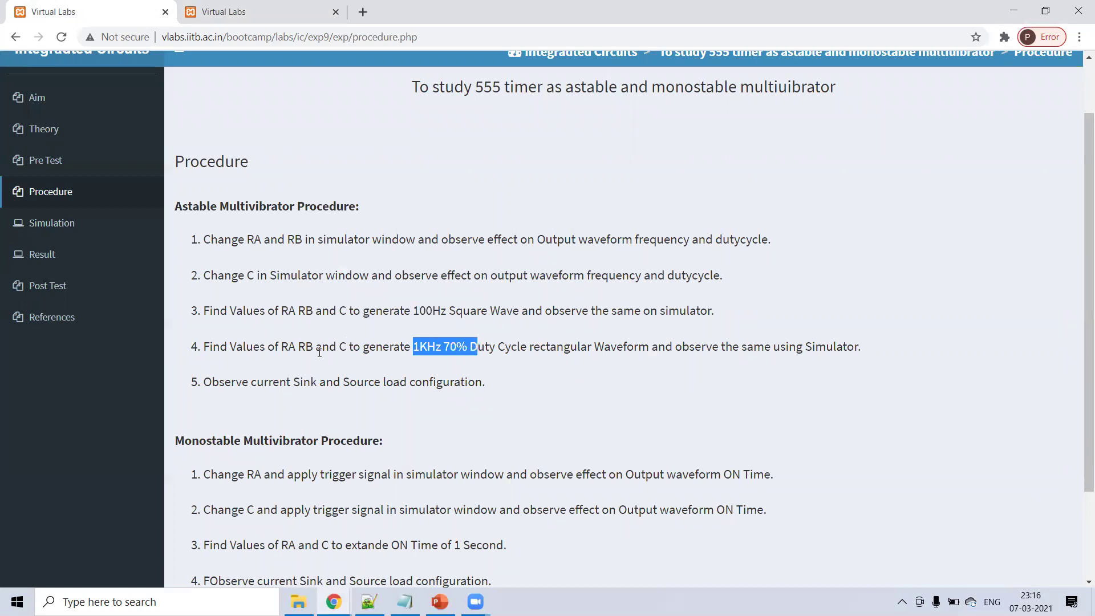
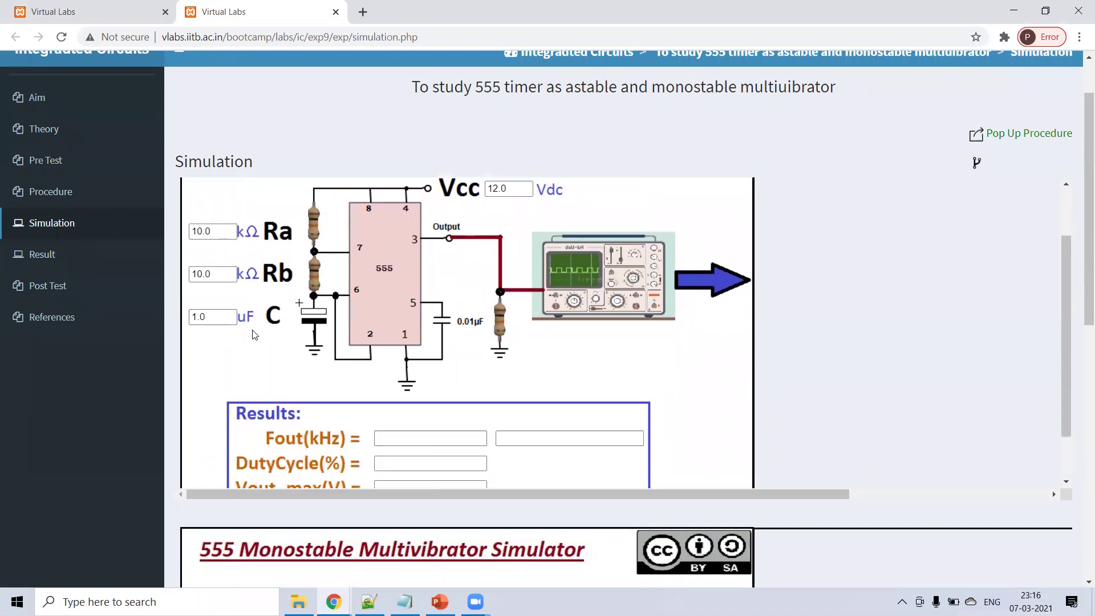
- Run the astable simulation with Ra 10.0 kΩ, Rb 10.0 kΩ, C 1.0 uF and Vcc 12.0 Vdc
scroll(271, 333, down, 1)
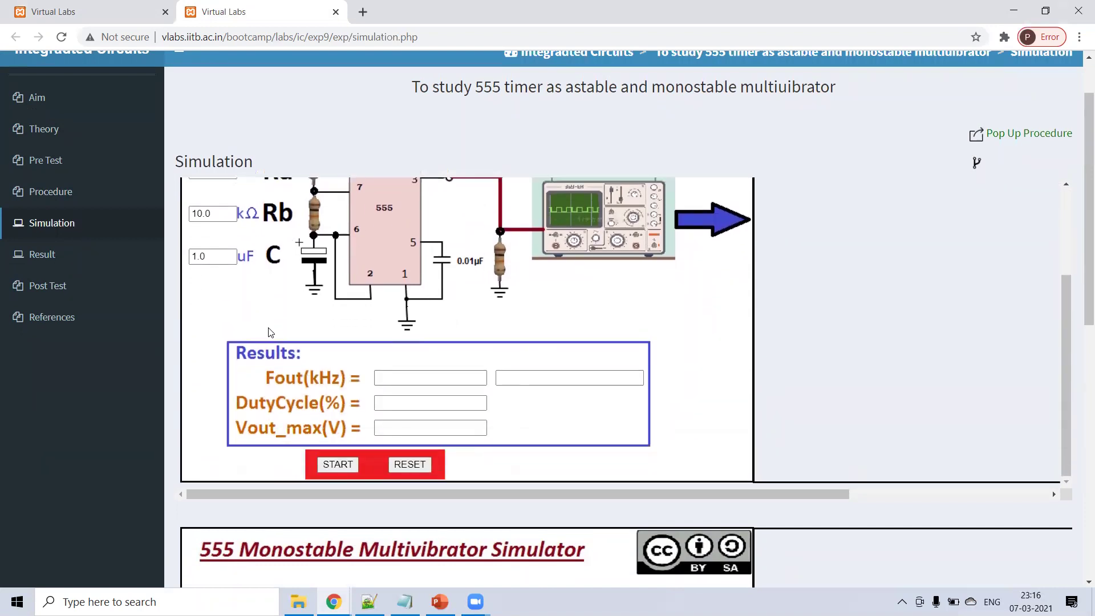
click(328, 466)
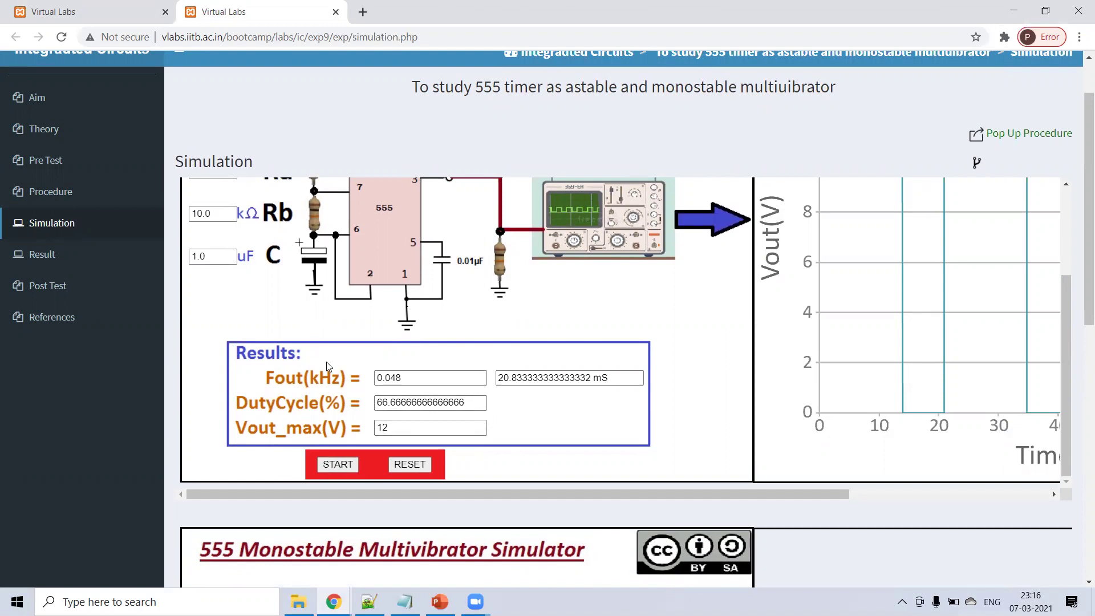
- Look up the oscillator frequency and duty cycle equations on the Theory page and return to the simulation
click(120, 6)
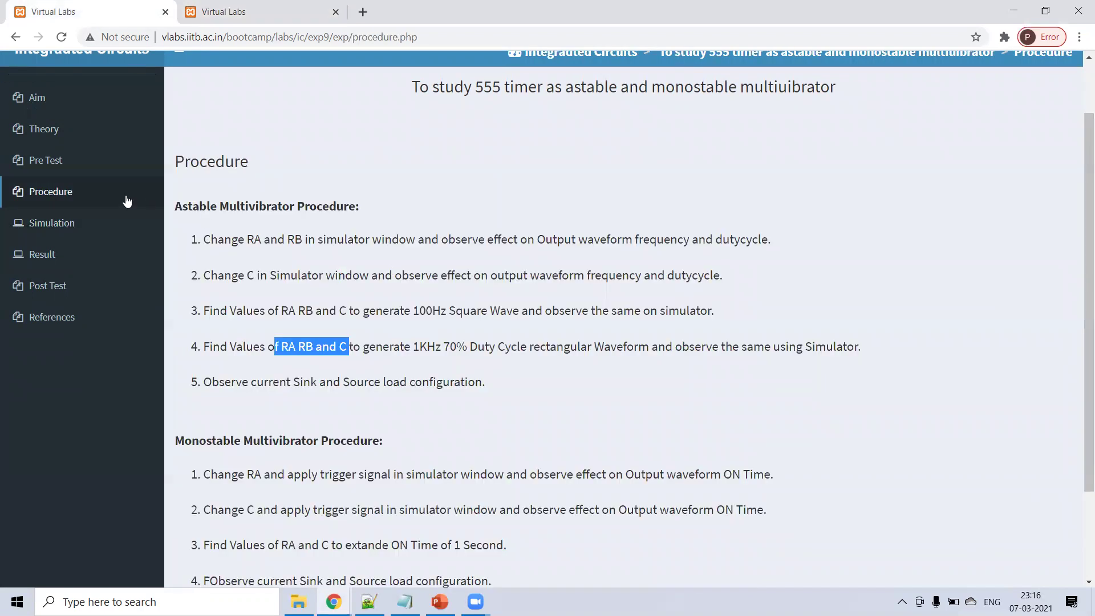
click(53, 137)
scroll(324, 265, down, 10)
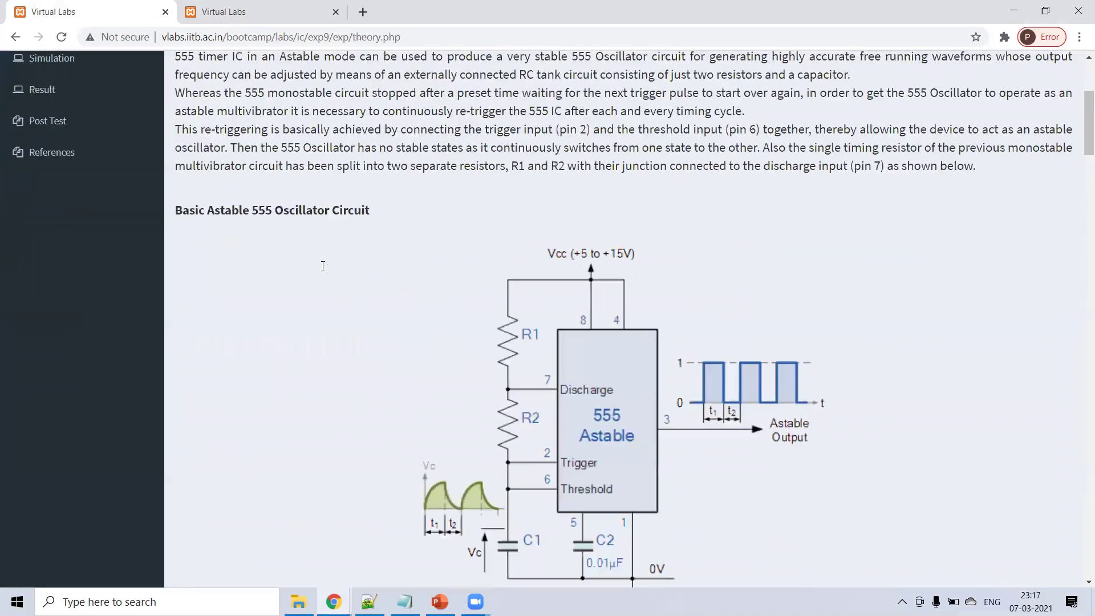
scroll(324, 265, down, 10)
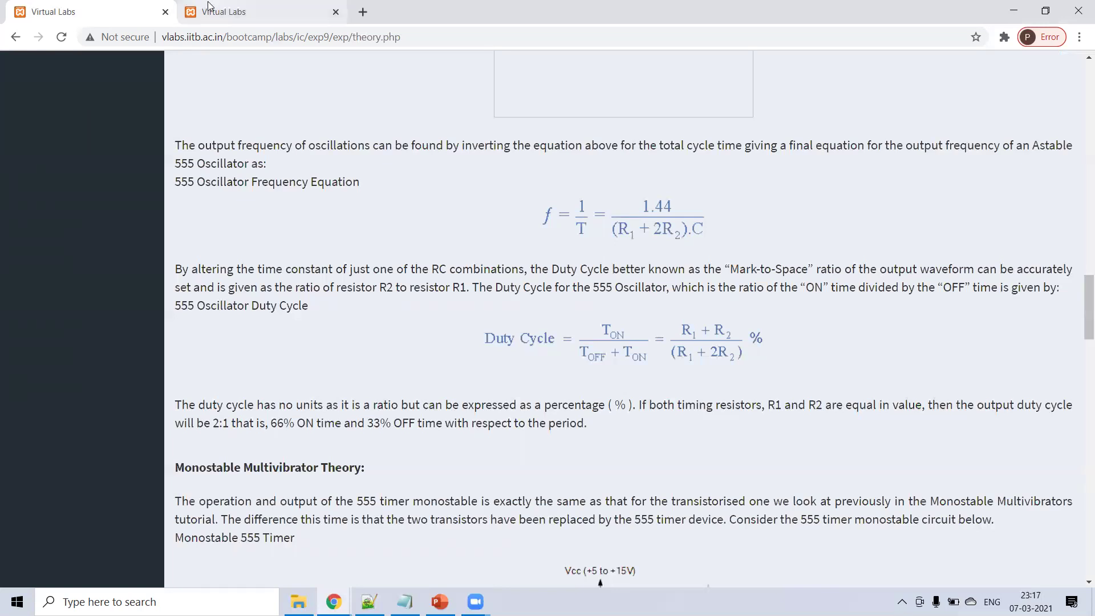
key(ctrl+Tab)
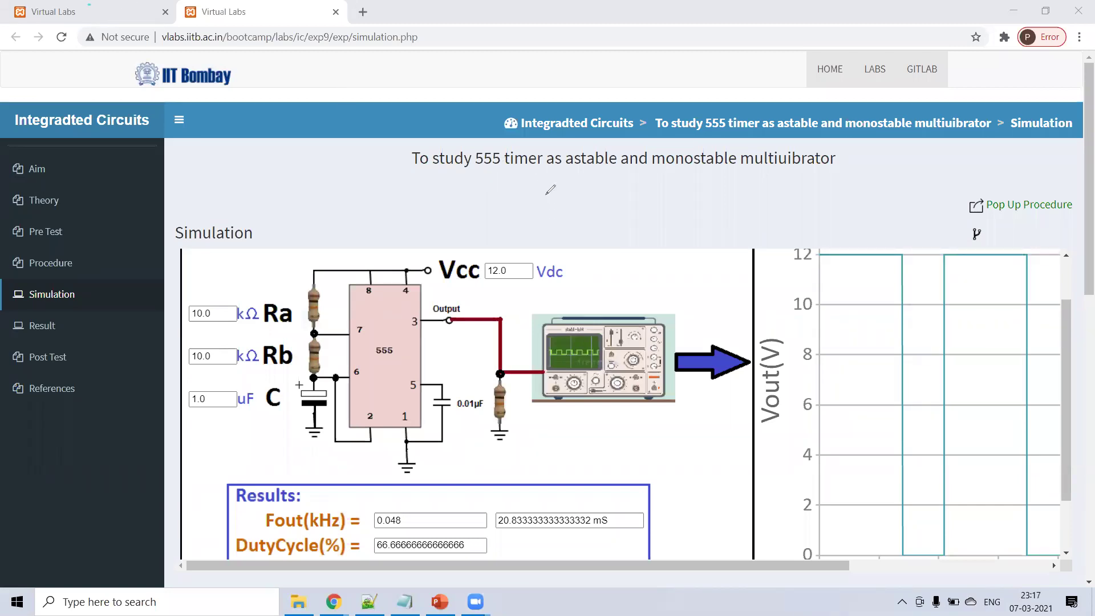
- Handwrite the frequency calculation beside the astable simulator as 1.44 over (10+20), multiplied by the capacitor value
mouse_move(626, 178)
mouse_down()
mouse_move(633, 206)
mouse_move(672, 188)
mouse_move(675, 210)
mouse_up()
drag(690, 173, 710, 190)
drag(707, 171, 708, 212)
click(630, 233)
mouse_move(799, 208)
mouse_down()
mouse_move(630, 233)
mouse_move(676, 274)
mouse_up()
mouse_move(713, 238)
mouse_down()
mouse_move(737, 268)
mouse_move(749, 252)
mouse_up()
mouse_move(774, 231)
mouse_down()
mouse_move(786, 228)
mouse_move(777, 251)
mouse_move(820, 239)
mouse_move(796, 274)
mouse_up()
mouse_move(659, 240)
mouse_down()
mouse_move(643, 254)
mouse_move(696, 288)
mouse_up()
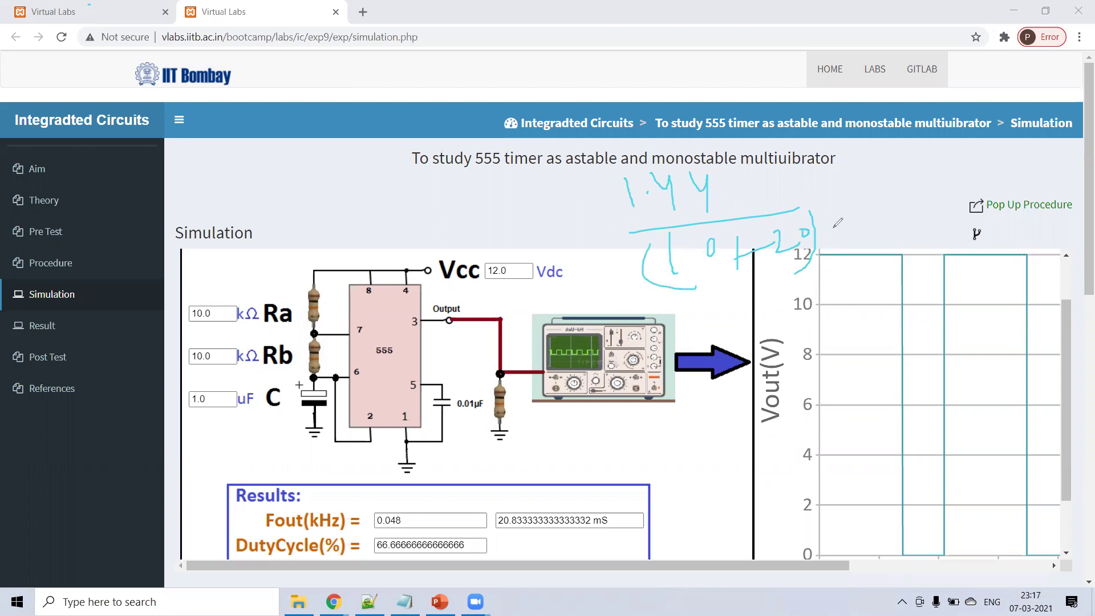
mouse_move(848, 212)
mouse_down()
mouse_move(852, 225)
mouse_move(864, 221)
mouse_up()
drag(782, 208, 849, 194)
- Handwrite the result "= 0.048" beneath the frequency fraction and clear the annotations
mouse_move(723, 326)
mouse_down()
mouse_move(758, 324)
mouse_move(756, 341)
mouse_move(782, 336)
mouse_up()
mouse_move(809, 322)
mouse_down()
mouse_move(872, 303)
mouse_move(868, 315)
mouse_up()
mouse_move(902, 279)
mouse_down()
mouse_move(903, 300)
mouse_move(902, 288)
mouse_up()
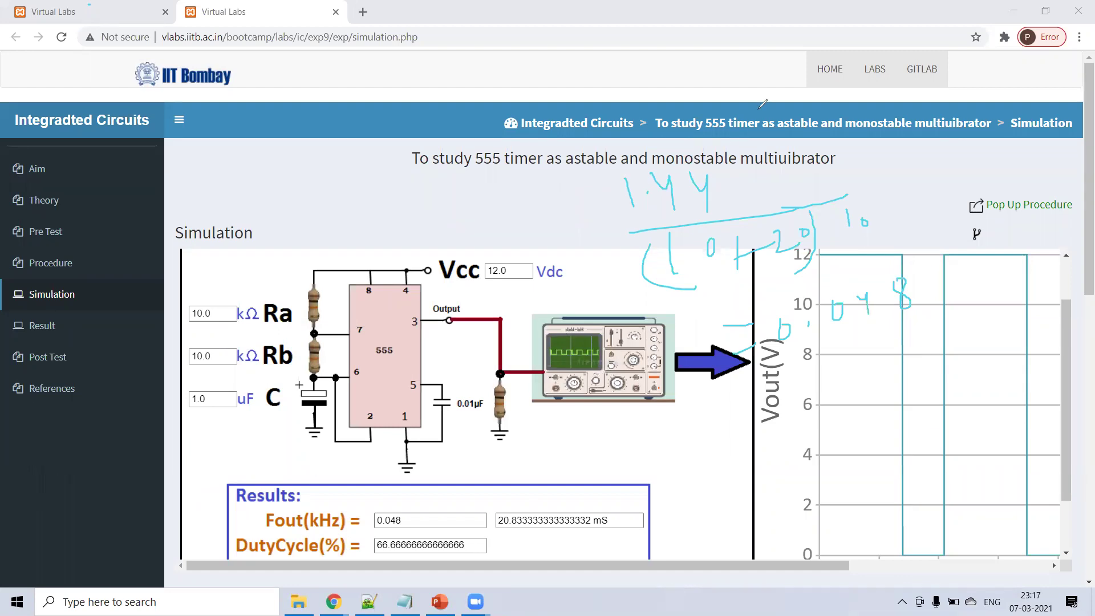
key(e)
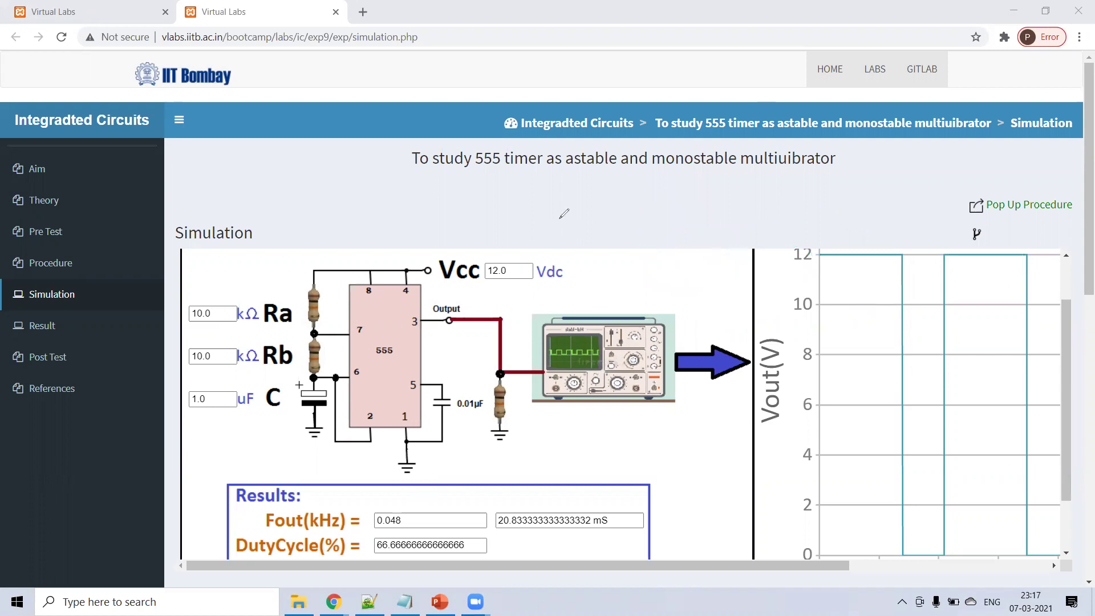
- Handwrite the duty cycle formula as R1+R2 over R1+2R2 beside the astable simulator
mouse_move(636, 188)
mouse_down()
mouse_move(636, 242)
mouse_move(666, 194)
mouse_move(665, 219)
mouse_move(677, 229)
mouse_up()
drag(695, 190, 694, 225)
mouse_move(684, 207)
mouse_down()
mouse_move(711, 205)
mouse_move(725, 219)
mouse_up()
mouse_move(720, 186)
mouse_down()
mouse_move(751, 220)
mouse_move(789, 215)
mouse_up()
drag(645, 273, 790, 233)
mouse_move(689, 261)
mouse_down()
mouse_move(679, 323)
mouse_move(673, 298)
mouse_move(704, 312)
mouse_up()
drag(712, 295, 711, 317)
mouse_move(733, 262)
mouse_down()
mouse_move(724, 303)
mouse_move(740, 277)
mouse_up()
mouse_move(751, 265)
mouse_down()
mouse_move(800, 279)
mouse_move(910, 260)
mouse_up()
- Handwrite the duty cycle calculation "20/30 = 66.6" beneath the formula and clear the annotations
drag(746, 386, 759, 402)
mouse_move(767, 381)
mouse_down()
mouse_move(770, 394)
mouse_move(791, 387)
mouse_up()
drag(719, 435, 793, 417)
mouse_move(743, 451)
mouse_down()
mouse_move(754, 460)
mouse_move(743, 476)
mouse_up()
mouse_move(762, 449)
mouse_down()
mouse_move(776, 449)
mouse_move(764, 460)
mouse_up()
drag(817, 388, 847, 375)
drag(823, 409, 870, 375)
mouse_move(883, 341)
mouse_down()
mouse_move(876, 377)
mouse_move(931, 357)
mouse_up()
drag(951, 331, 956, 356)
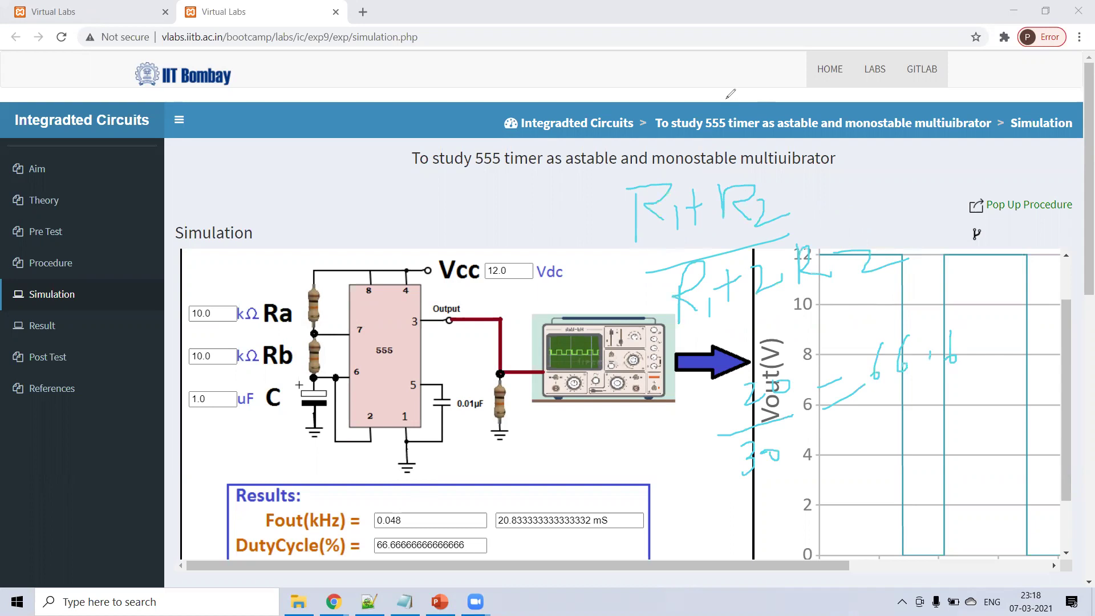
key(Escape)
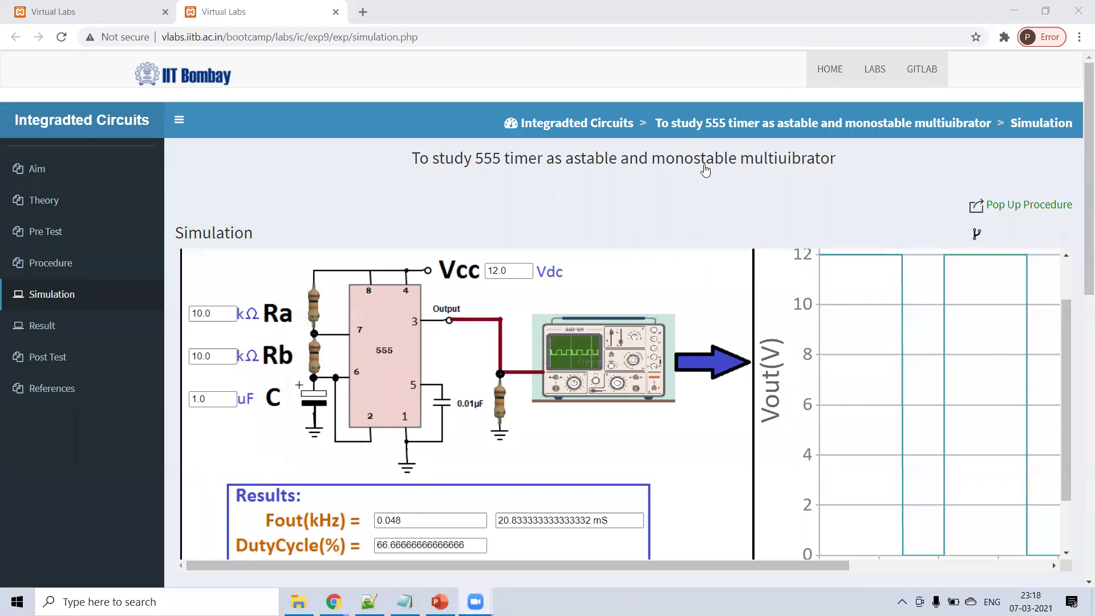
- Examine the astable simulation's frequency, duty cycle and maximum output voltage results together with the Vout waveform
scroll(241, 443, down, 2)
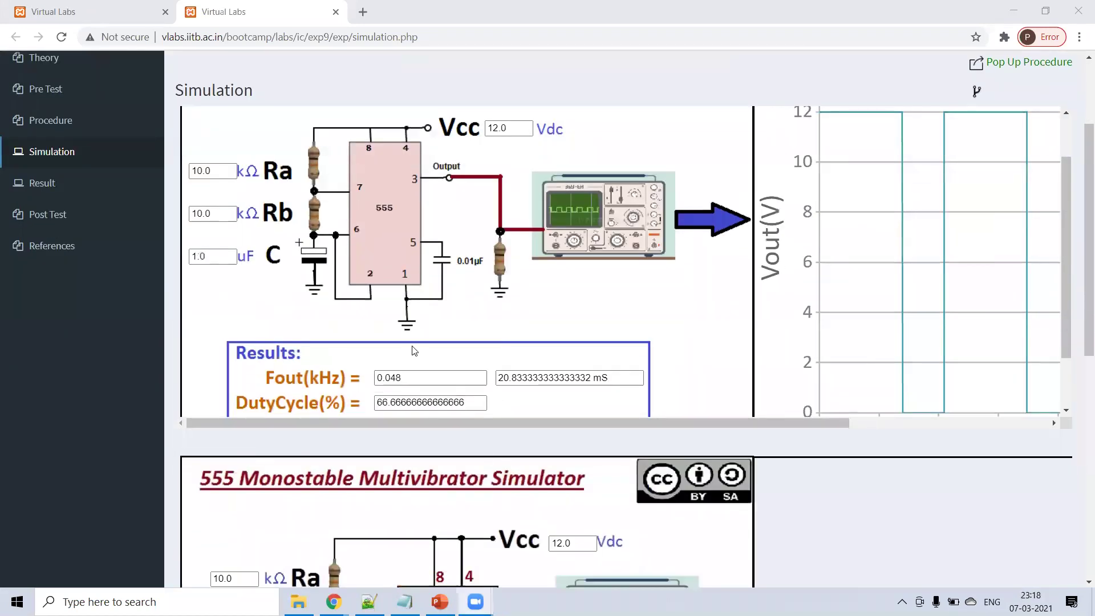
drag(547, 425, 479, 428)
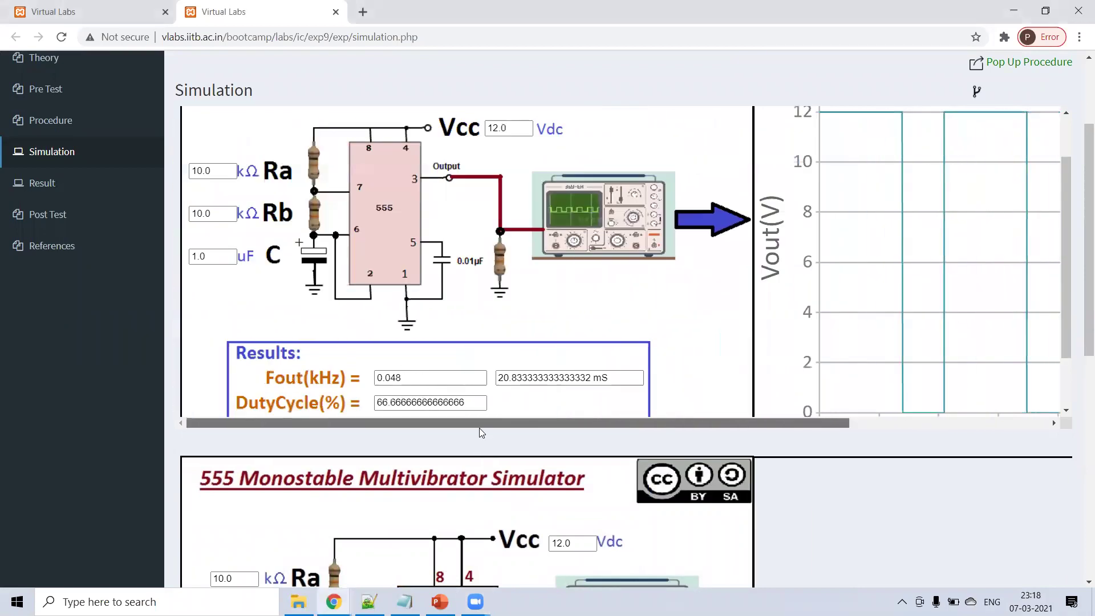
scroll(354, 361, down, 1)
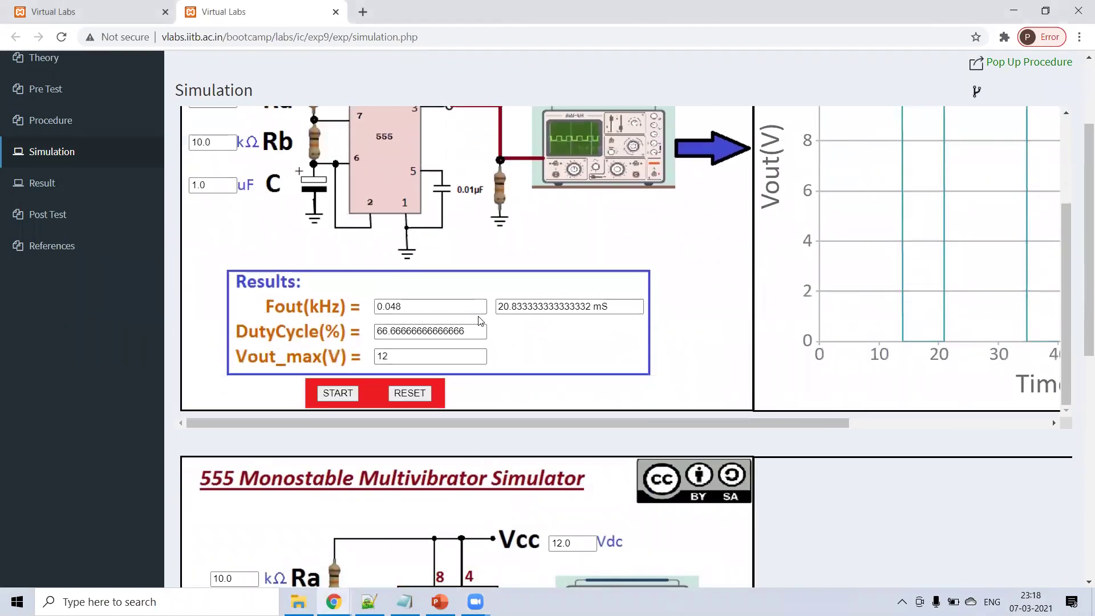
drag(381, 332, 379, 307)
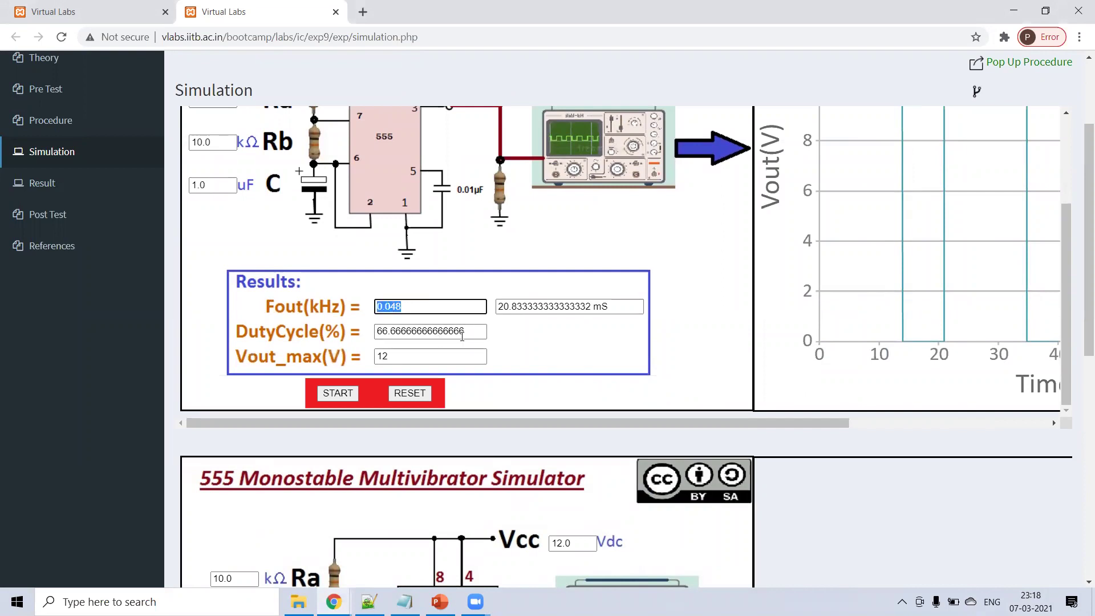
drag(447, 357, 370, 359)
scroll(858, 215, up, 3)
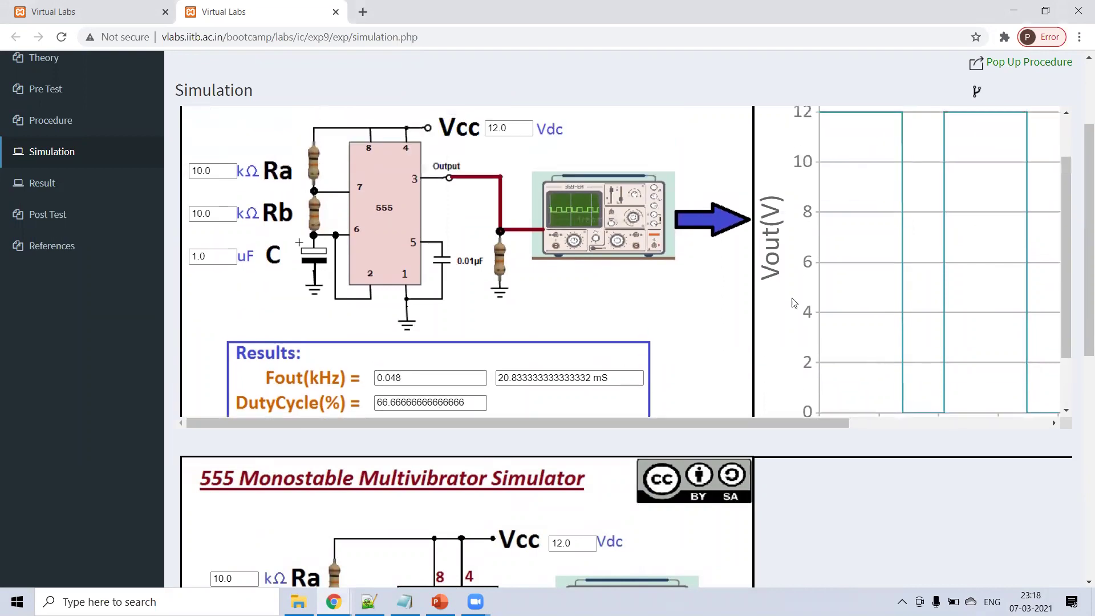
scroll(826, 293, down, 3)
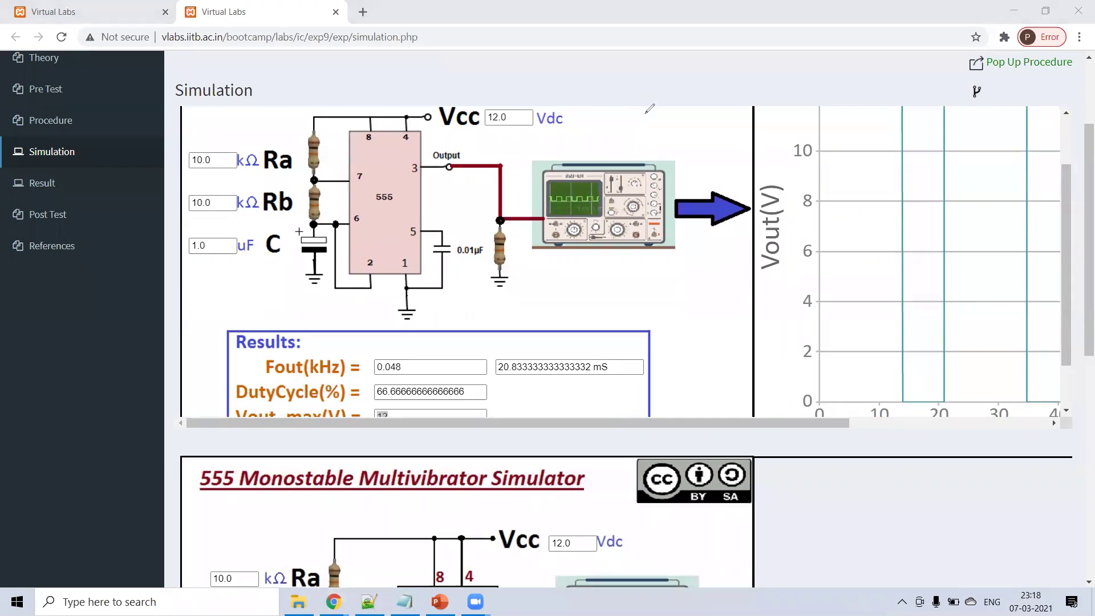
- Handwrite the on-time calculation "20 × 1 × 0.693 = 13.9" over the astable simulator's waveform
mouse_move(642, 118)
mouse_down()
mouse_move(657, 132)
mouse_move(661, 121)
mouse_move(692, 130)
mouse_up()
mouse_move(691, 113)
mouse_down()
mouse_move(678, 129)
mouse_move(709, 132)
mouse_up()
mouse_move(723, 115)
mouse_down()
mouse_move(739, 136)
mouse_move(724, 135)
mouse_move(759, 135)
mouse_up()
click(787, 130)
drag(809, 111, 819, 132)
mouse_move(839, 114)
mouse_down()
mouse_move(827, 121)
mouse_move(837, 123)
mouse_move(834, 147)
mouse_up()
mouse_move(843, 114)
mouse_down()
mouse_move(854, 130)
mouse_move(839, 147)
mouse_up()
drag(717, 183, 756, 184)
mouse_move(759, 153)
mouse_down()
mouse_move(761, 186)
mouse_move(786, 162)
mouse_up()
mouse_move(786, 163)
mouse_down()
mouse_move(784, 188)
mouse_move(833, 172)
mouse_move(836, 197)
mouse_up()
click(817, 173)
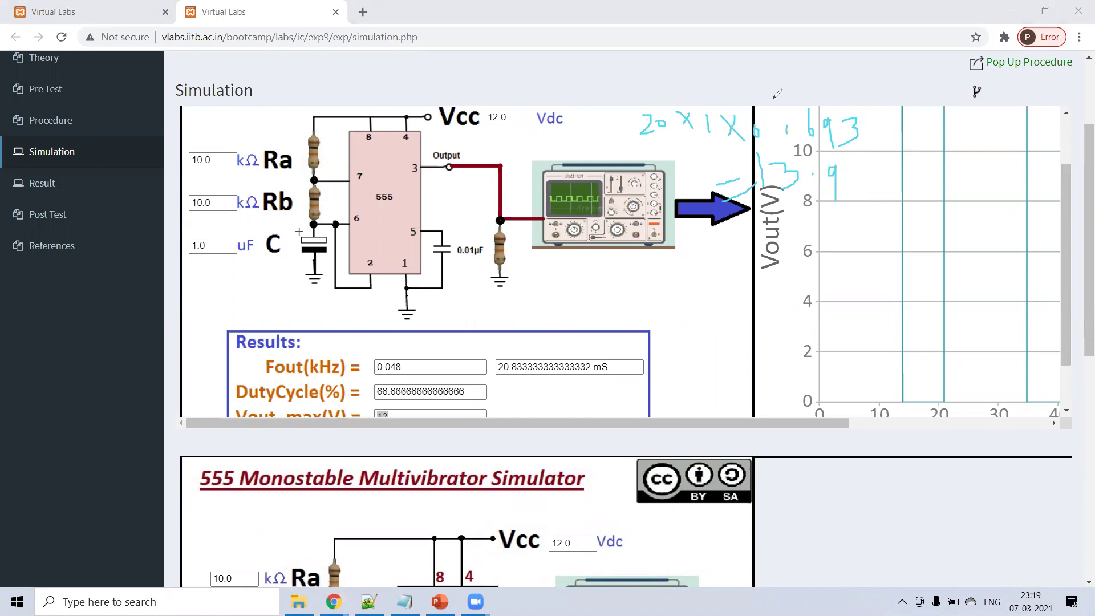
- Handwrite the off-time calculation beginning with "10 ×" above the astable simulator's oscilloscope and clear the annotations
mouse_move(903, 403)
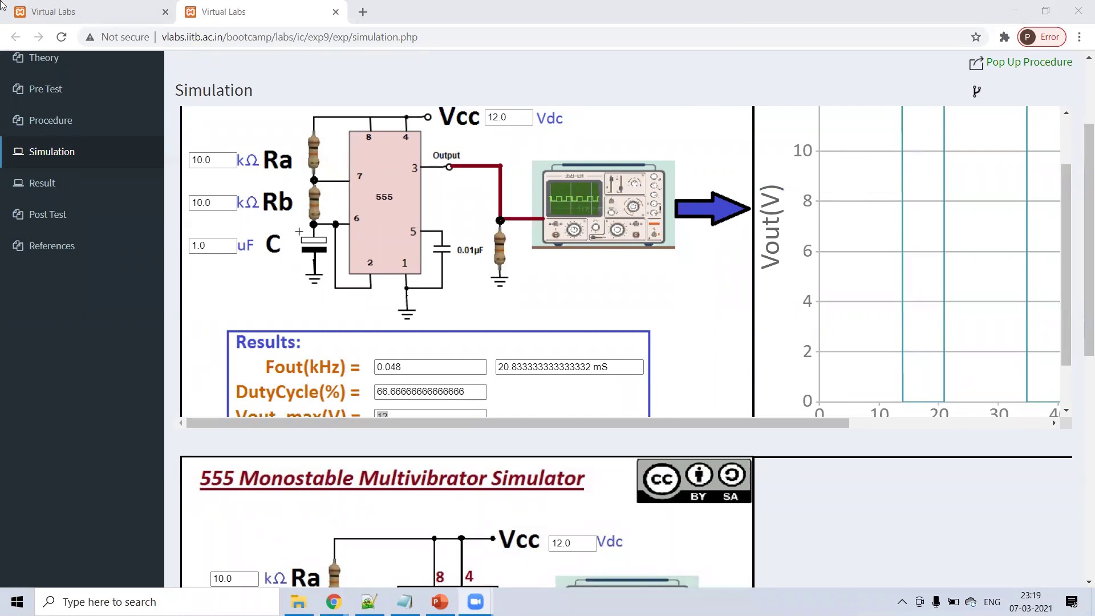
key(ctrl+2)
mouse_move(674, 119)
mouse_down()
mouse_move(678, 159)
mouse_move(704, 121)
mouse_move(763, 154)
mouse_move(774, 128)
mouse_up()
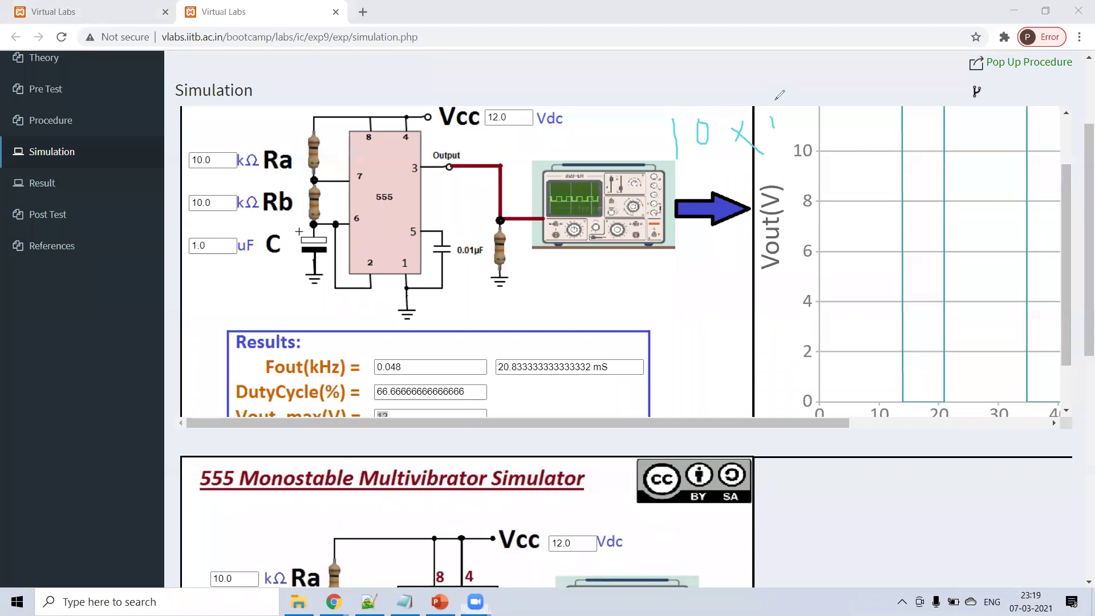
mouse_move(944, 402)
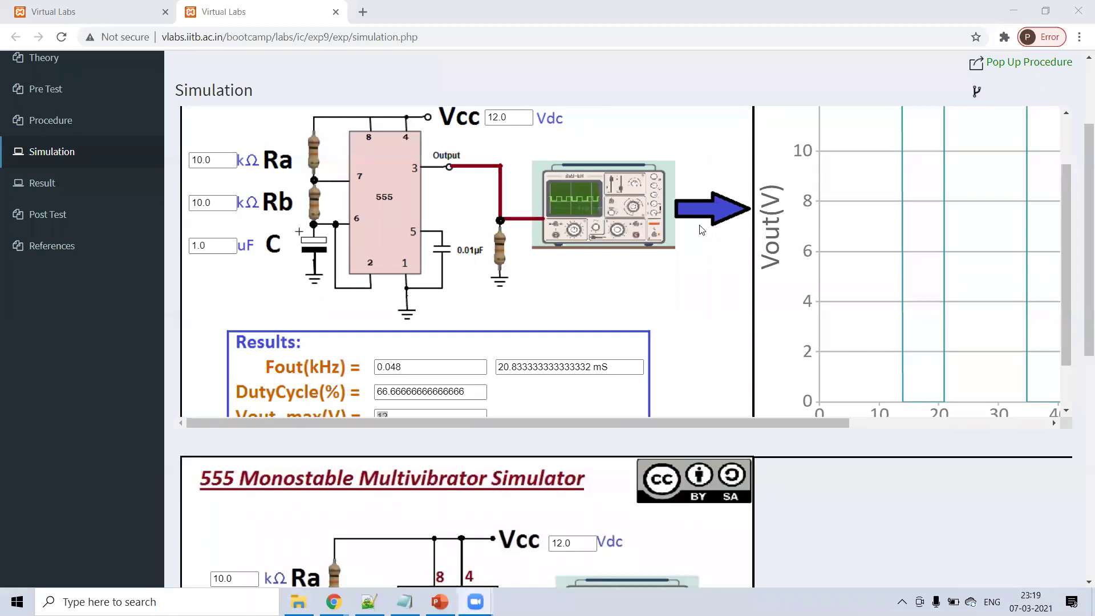
- Reset the astable multivibrator simulation to clear its results and Vout waveform
scroll(701, 230, down, 1)
scroll(702, 230, up, 1)
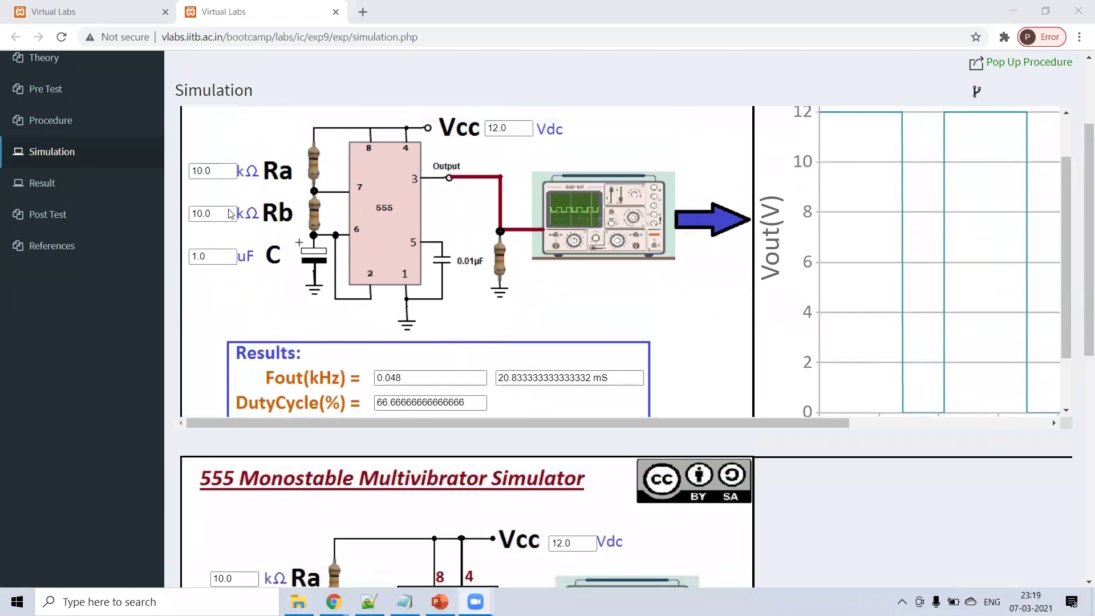
scroll(299, 299, down, 2)
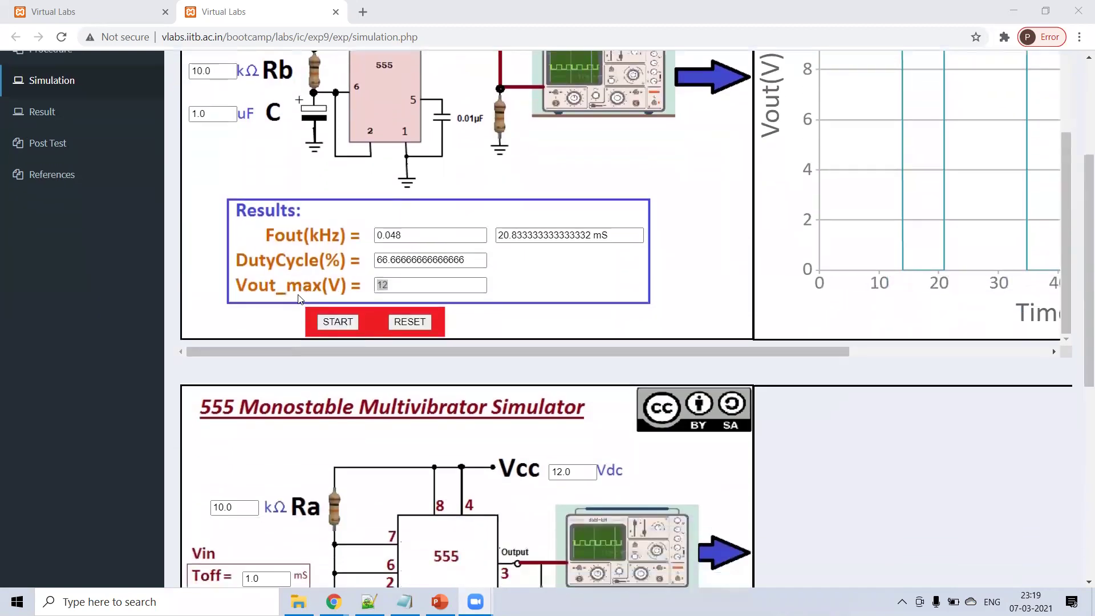
click(397, 323)
scroll(302, 245, up, 2)
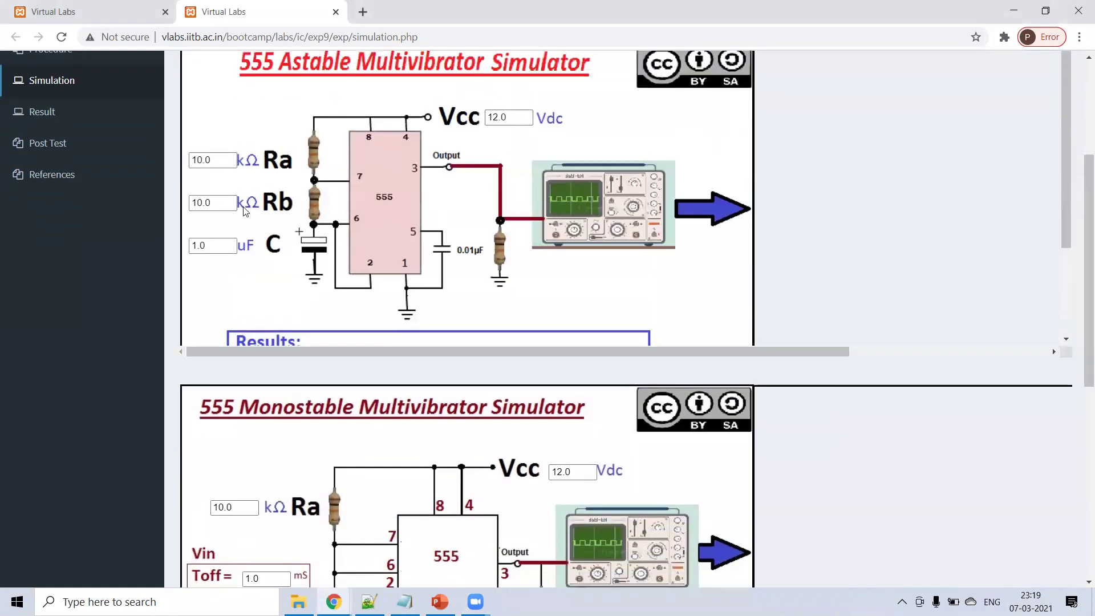
- Set Ra to 20 kΩ in the astable simulator, run it and read the falling and rising edge times on the waveform
drag(211, 164, 193, 160)
text(2)
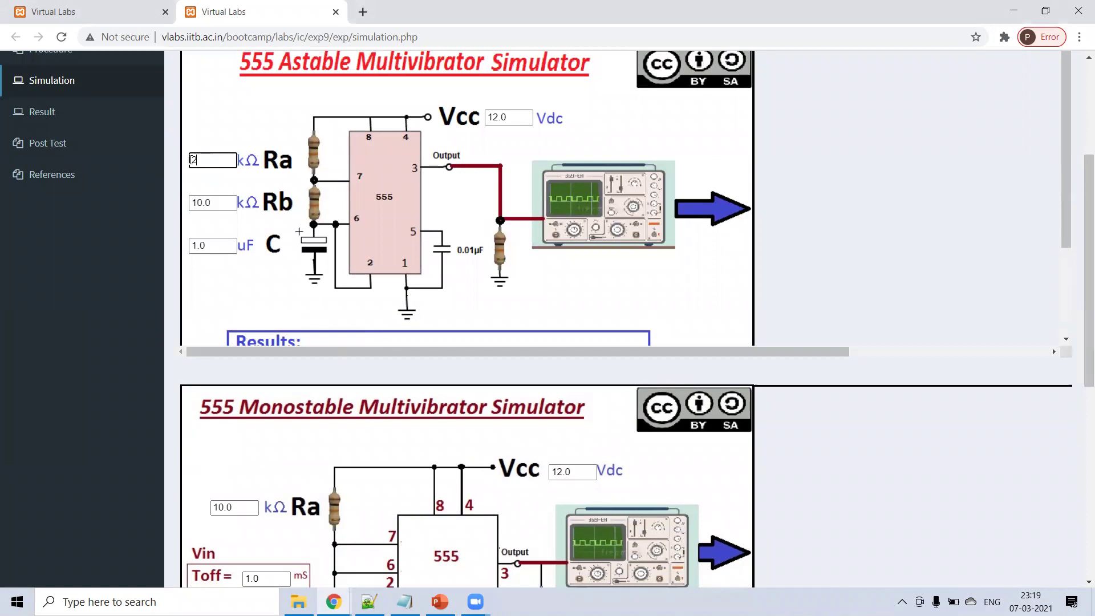
text(0.0)
scroll(308, 257, down, 3)
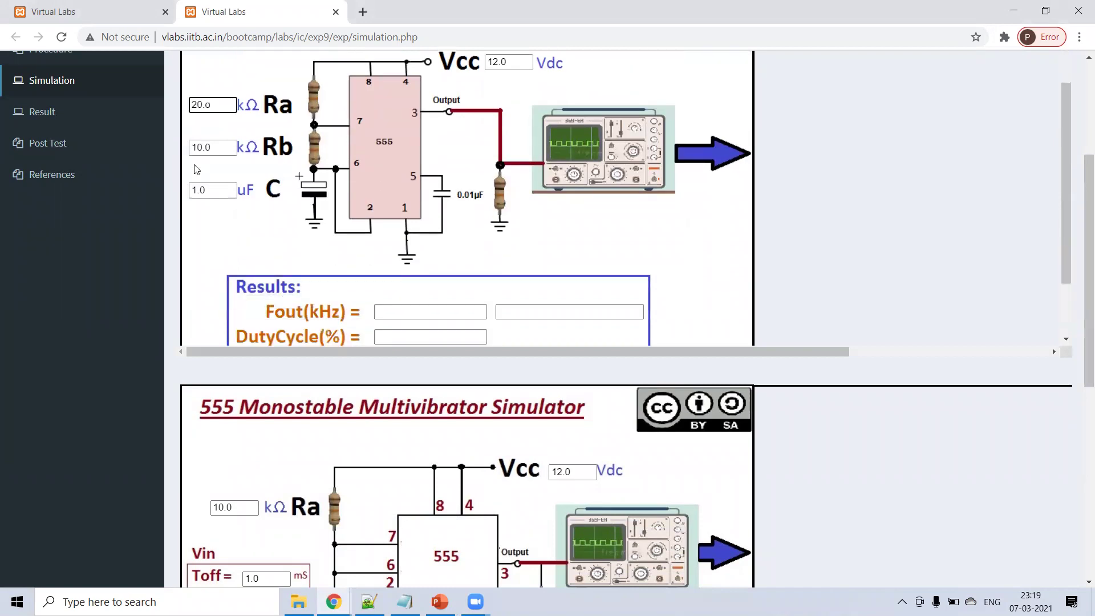
click(322, 323)
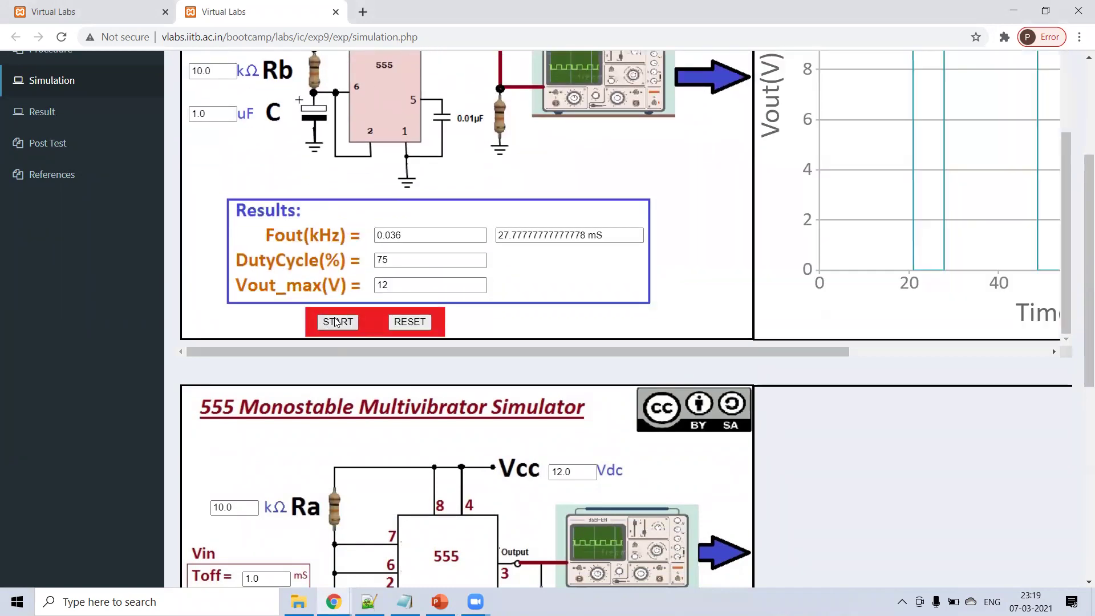
mouse_move(909, 267)
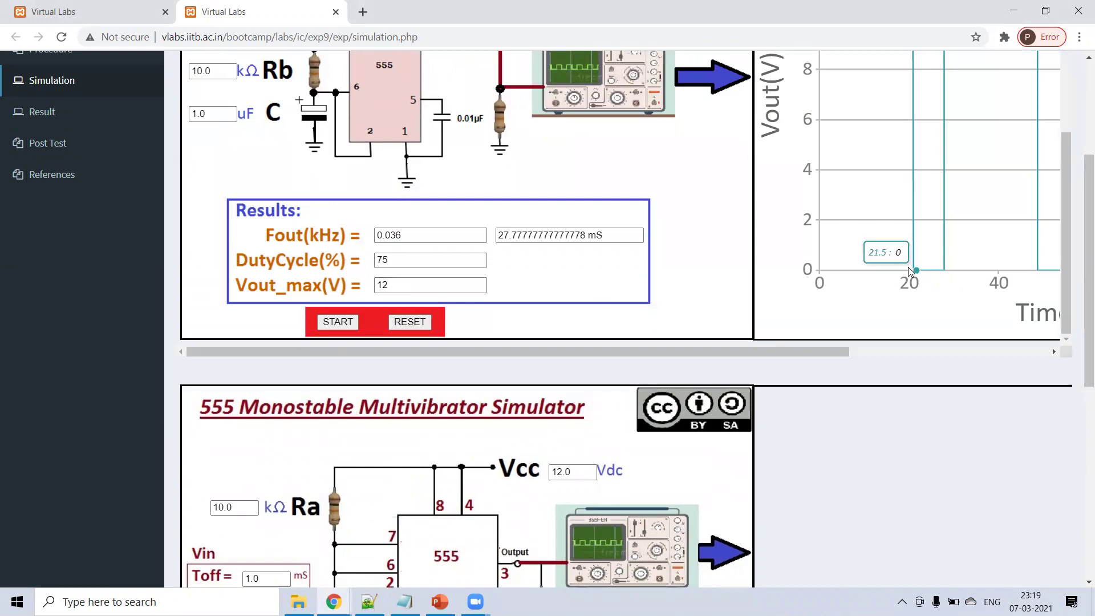
mouse_move(945, 268)
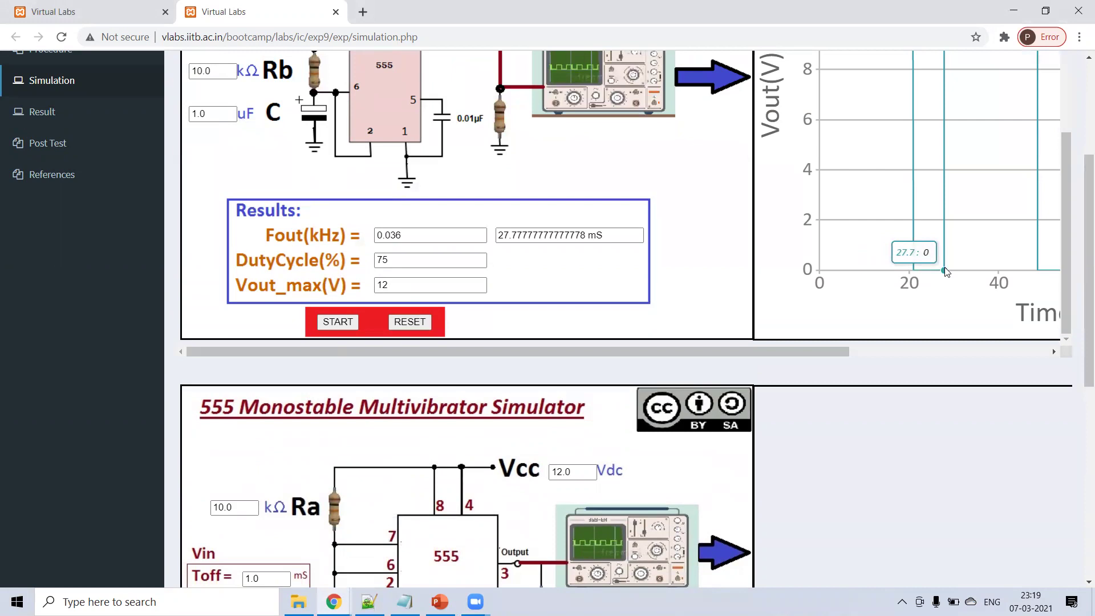
- Set capacitor C to 2.0 uF, run the astable simulation again and check its frequency and waveform timing
scroll(709, 276, up, 1)
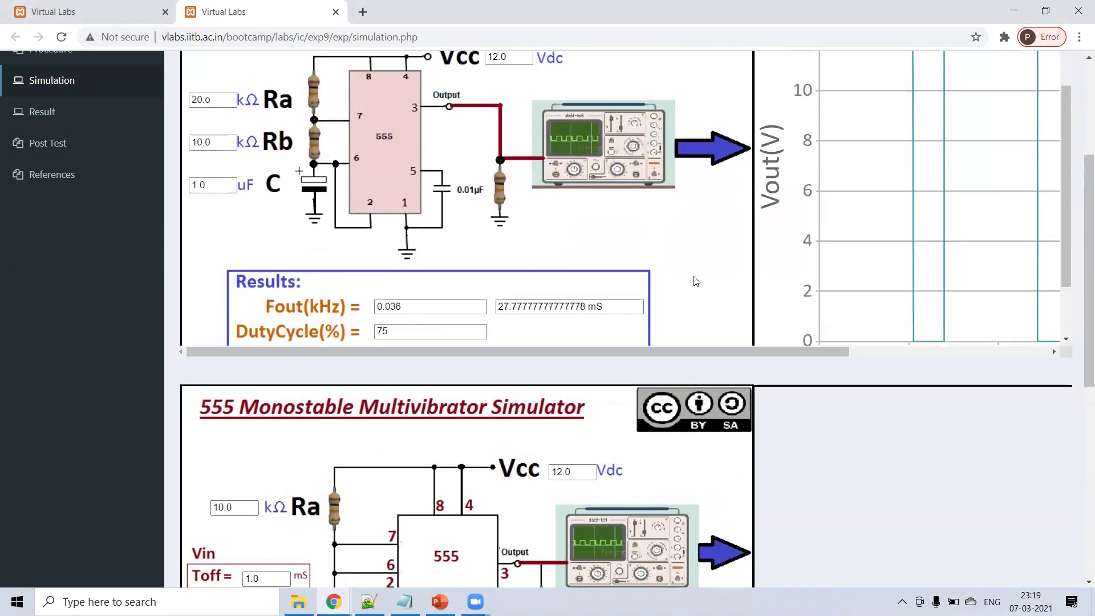
double_click(194, 185)
text(2)
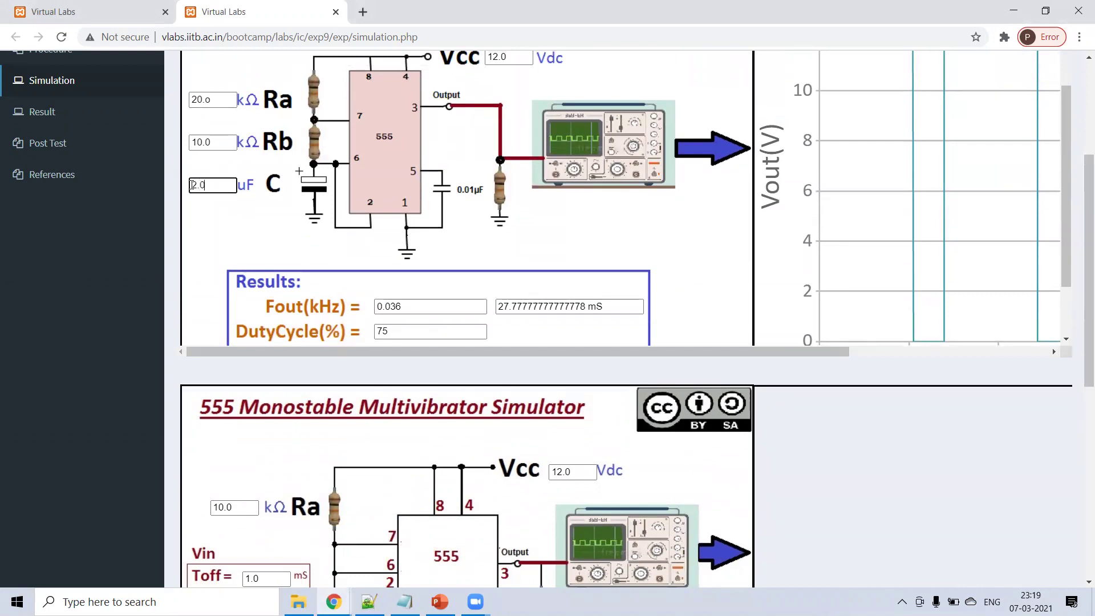
text(.0)
scroll(286, 257, down, 1)
click(337, 322)
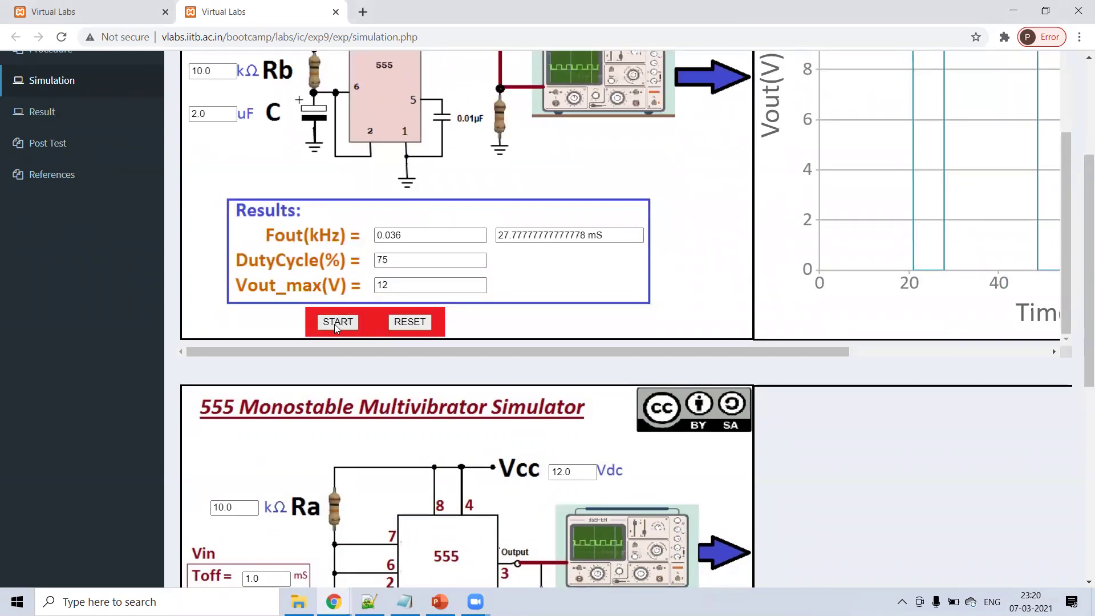
click(335, 323)
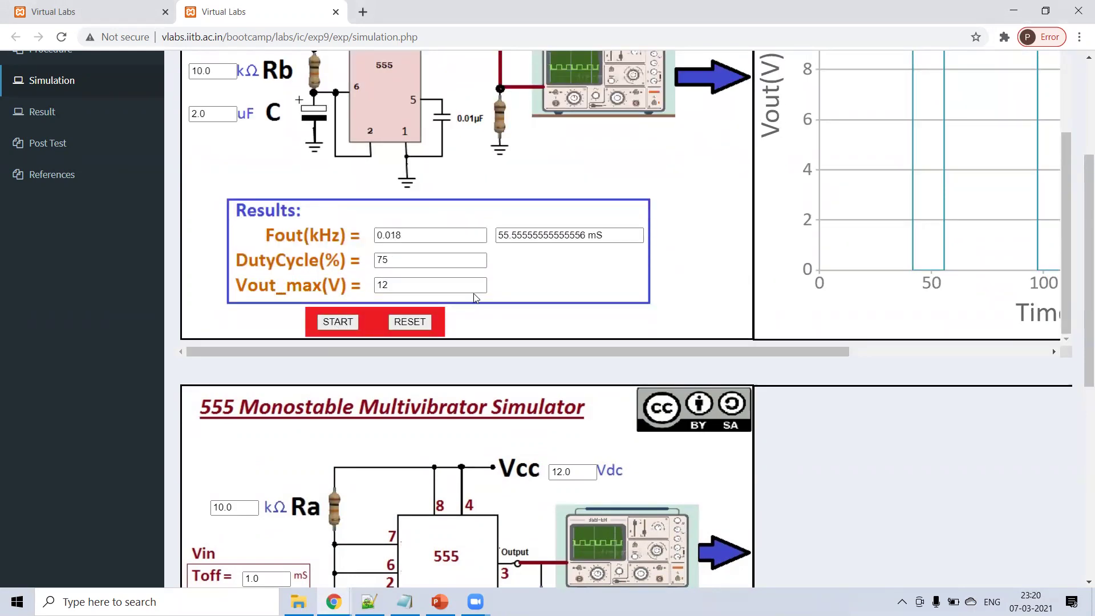
scroll(474, 296, up, 1)
scroll(470, 297, down, 1)
drag(400, 235, 362, 236)
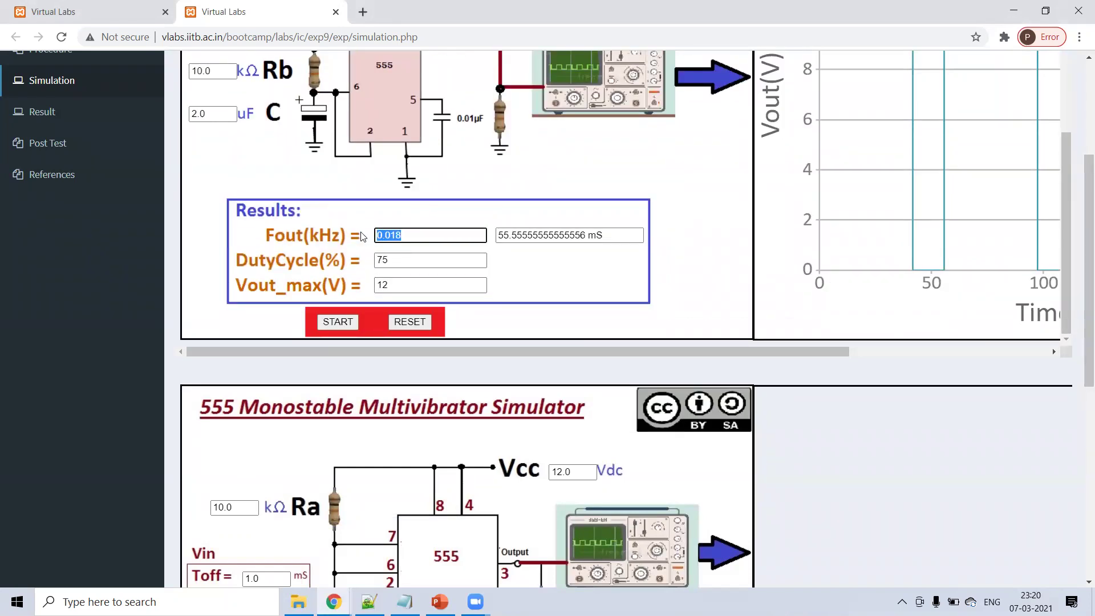
mouse_move(916, 270)
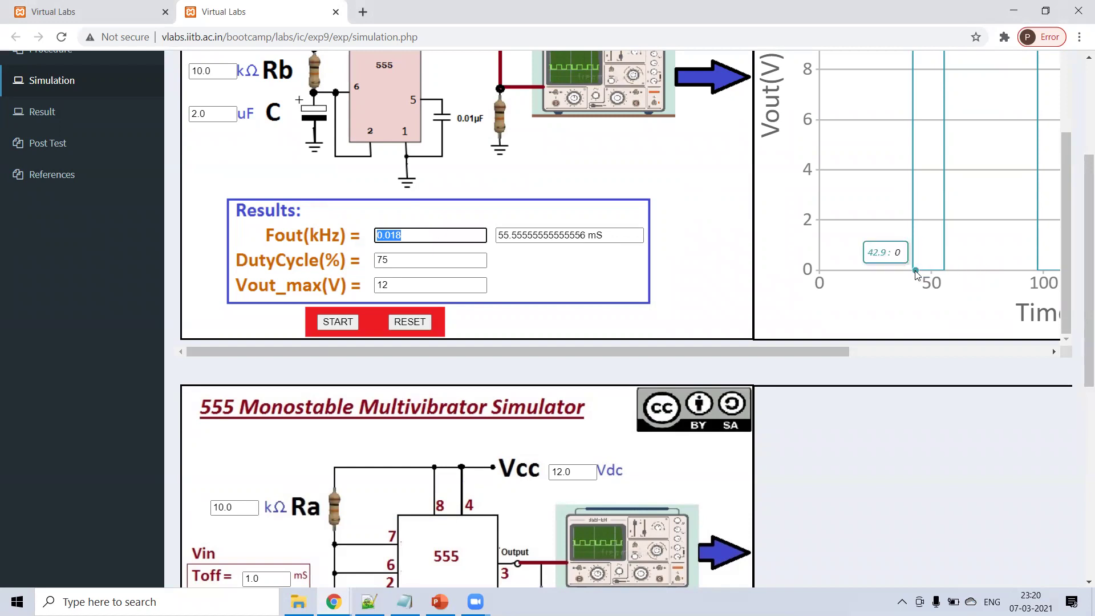
scroll(780, 263, up, 3)
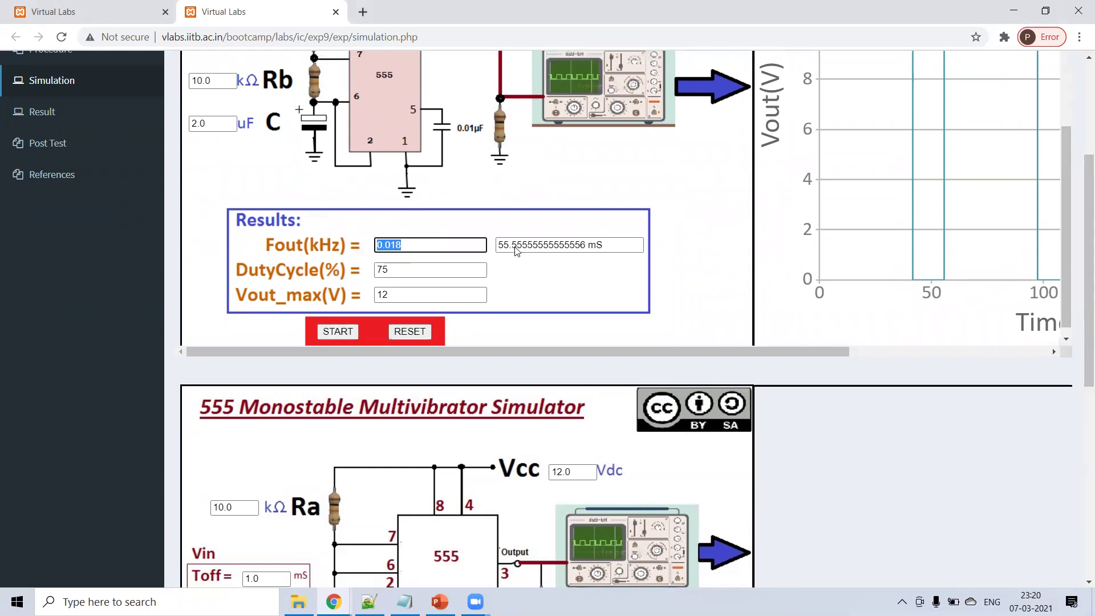
- Open the experiment's Procedure page beside the simulation and read the astable tasks, including the 100Hz square wave and the 1KHz 70% duty cycle waveform
scroll(126, 214, up, 5)
key(ctrl+shift+Tab)
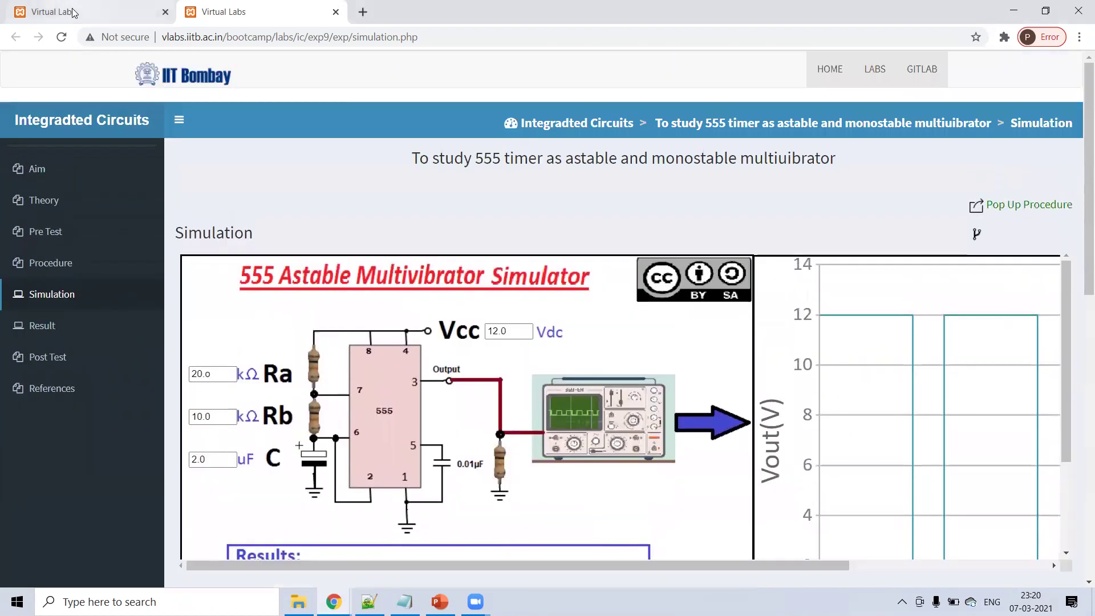
scroll(71, 183, up, 15)
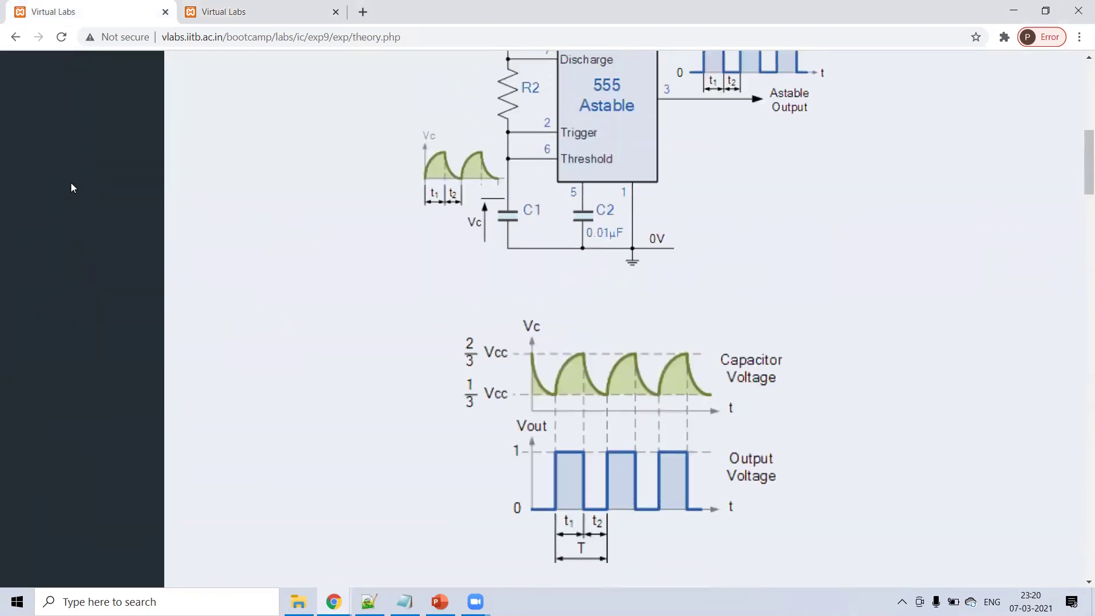
click(59, 263)
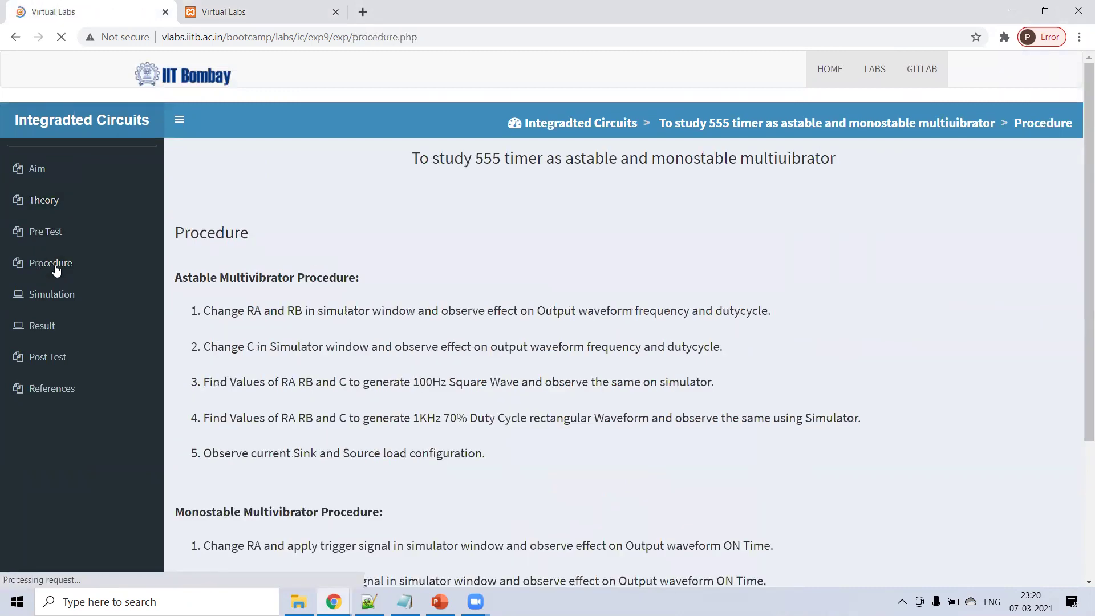
scroll(251, 273, down, 1)
drag(250, 245, 277, 241)
drag(247, 275, 260, 276)
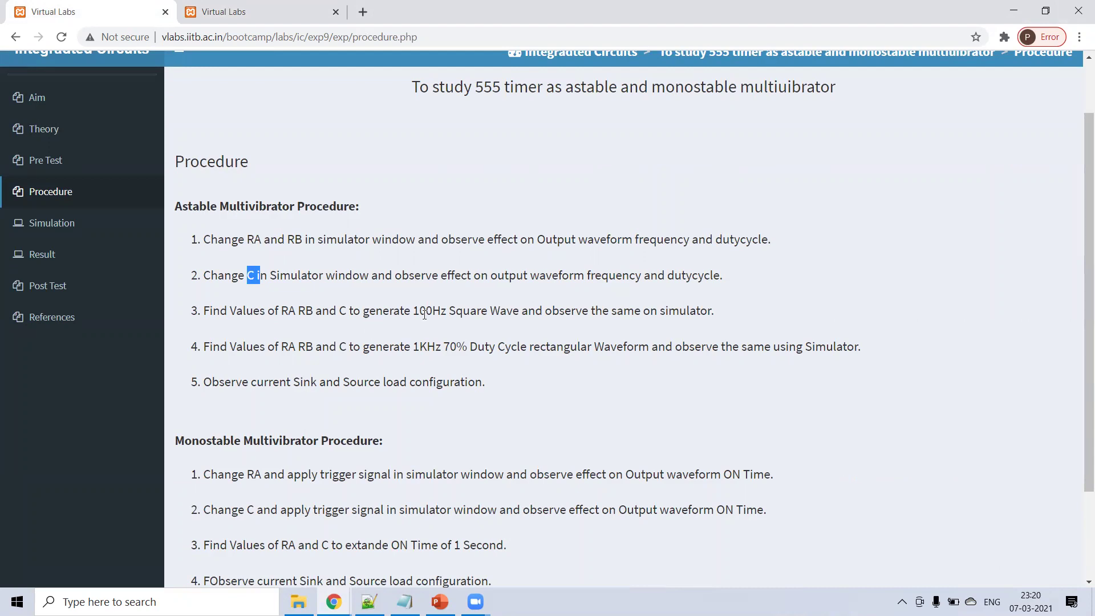
drag(419, 310, 451, 309)
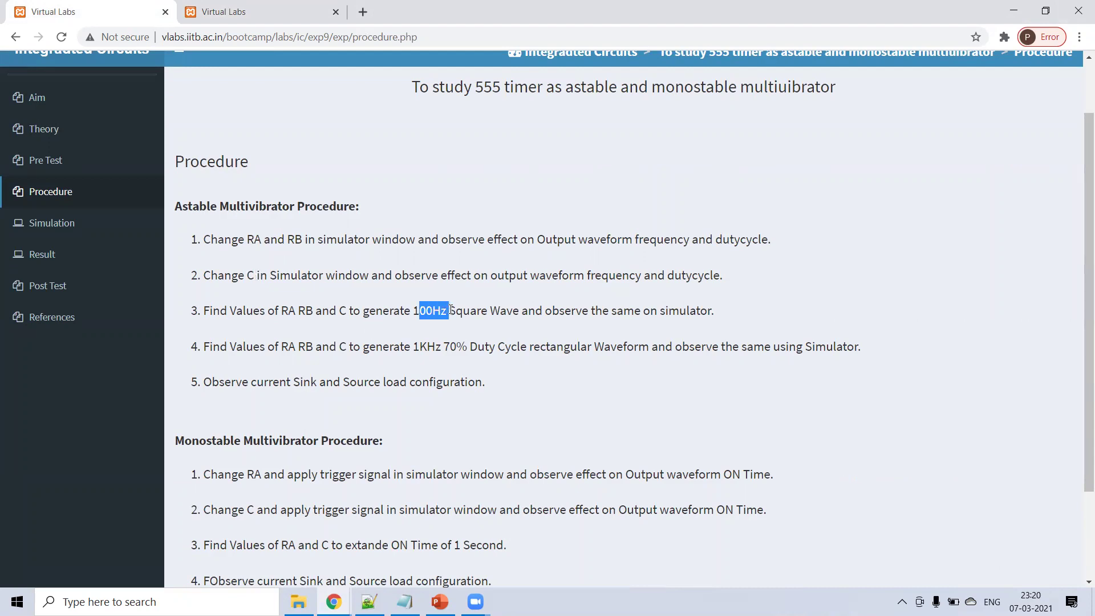
drag(411, 347, 495, 346)
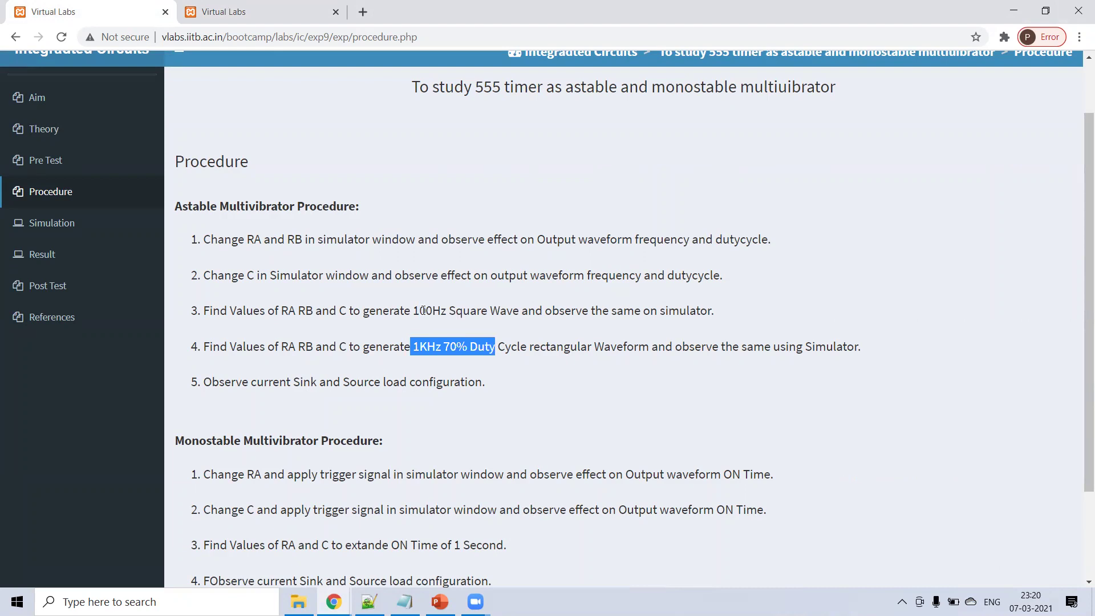
- Compare the astable simulation's duty cycle and frequency results with the waveform targets in the procedure
click(243, 11)
scroll(389, 326, down, 2)
drag(478, 477, 376, 478)
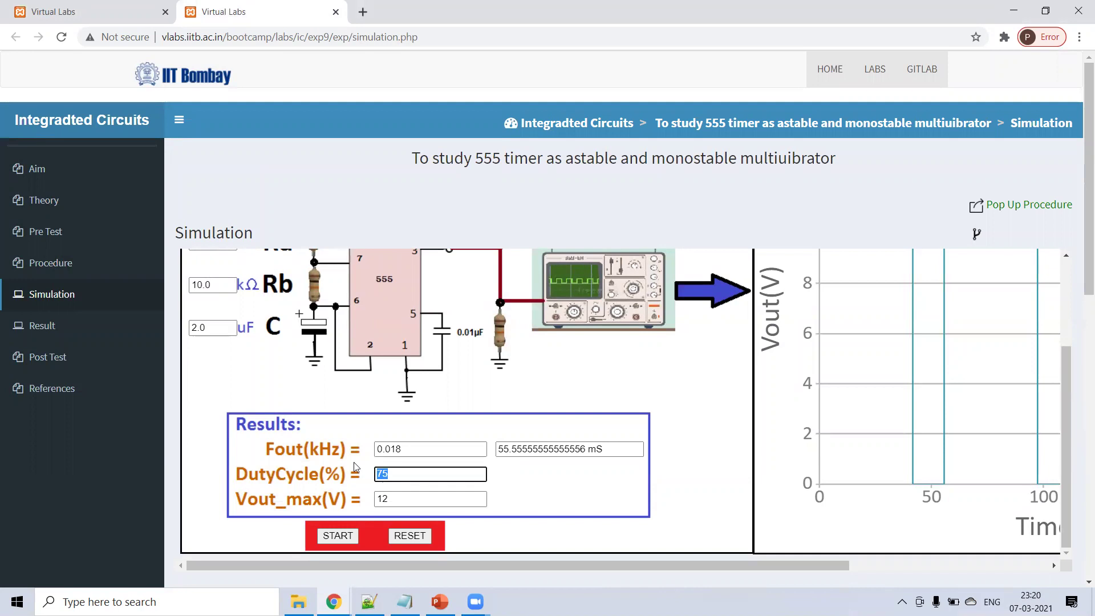
click(80, 12)
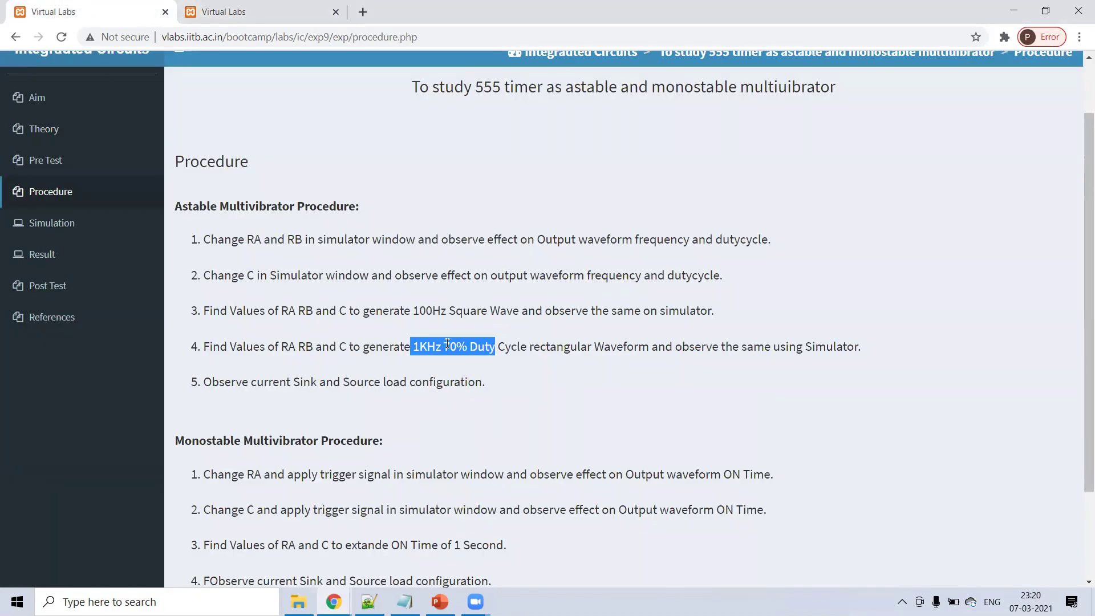
click(480, 398)
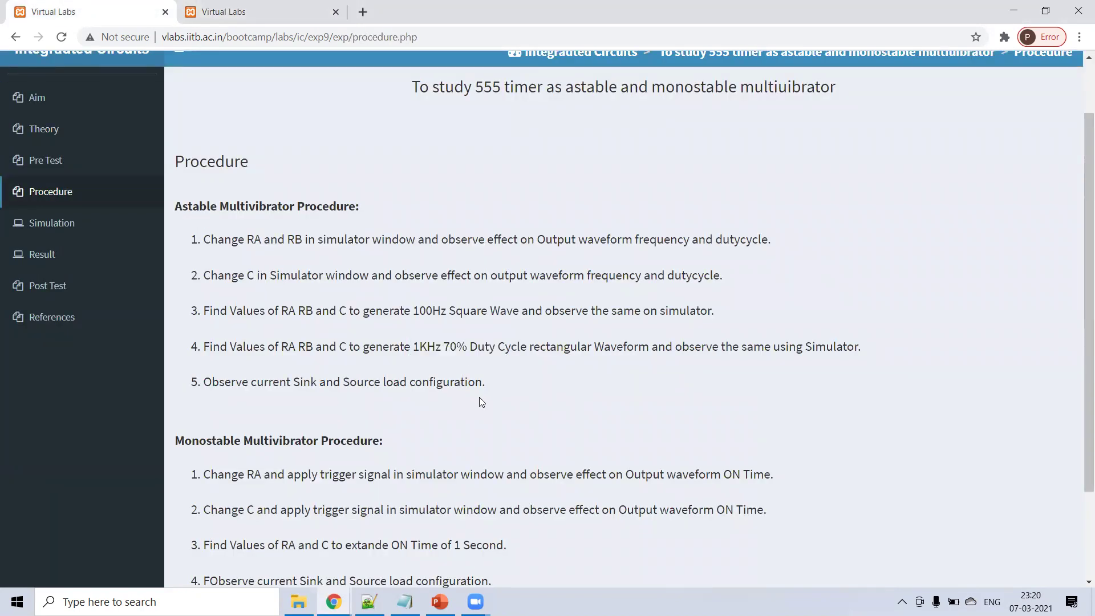
click(248, 11)
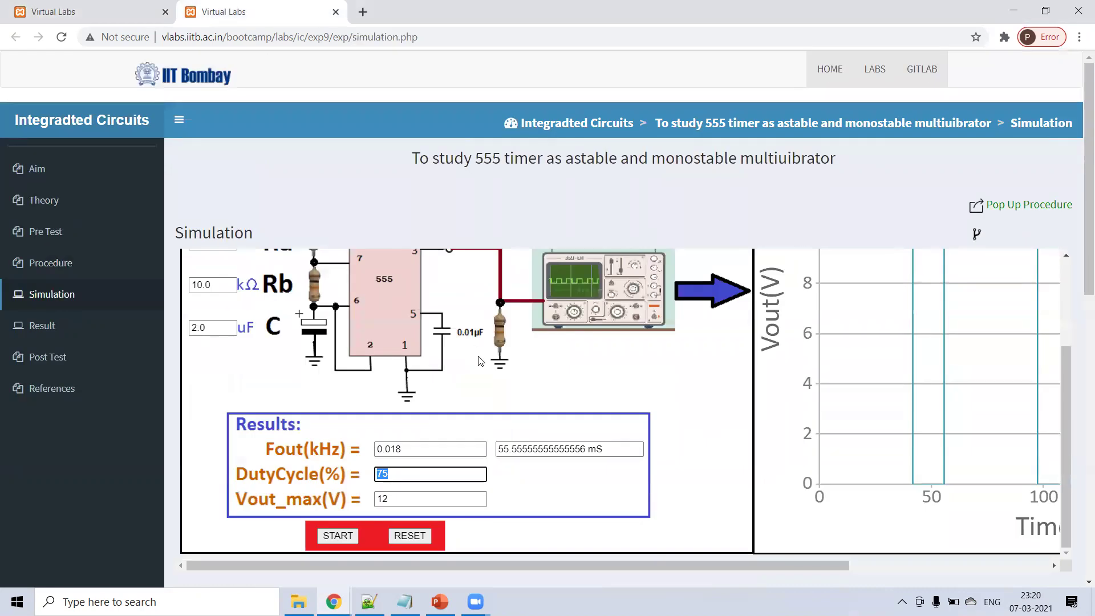
scroll(479, 362, down, 1)
drag(409, 378, 378, 374)
click(317, 380)
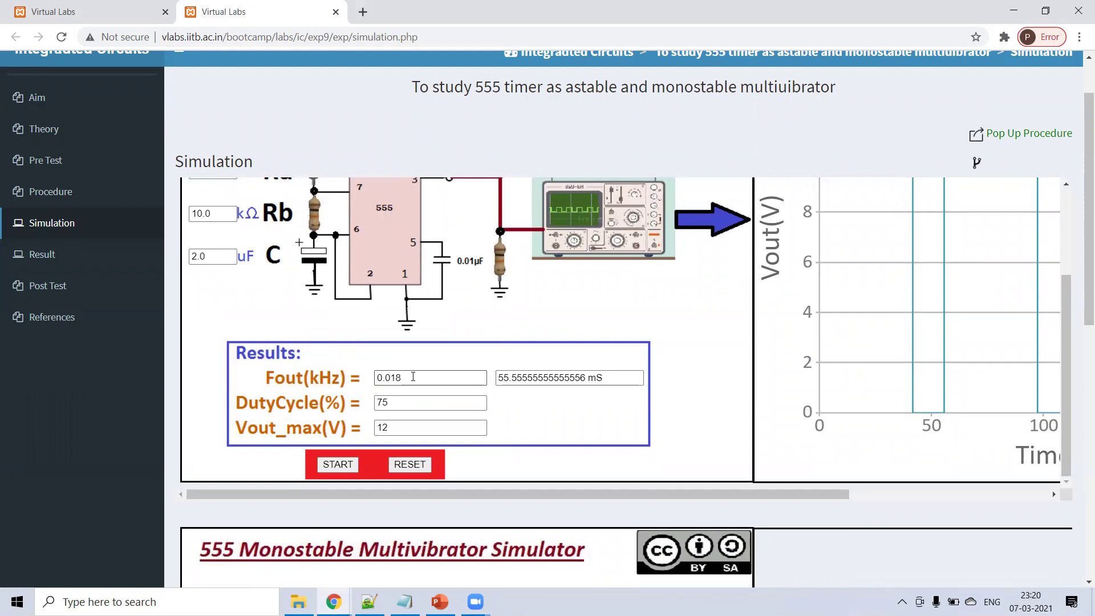
click(394, 403)
double_click(384, 403)
drag(419, 378, 378, 377)
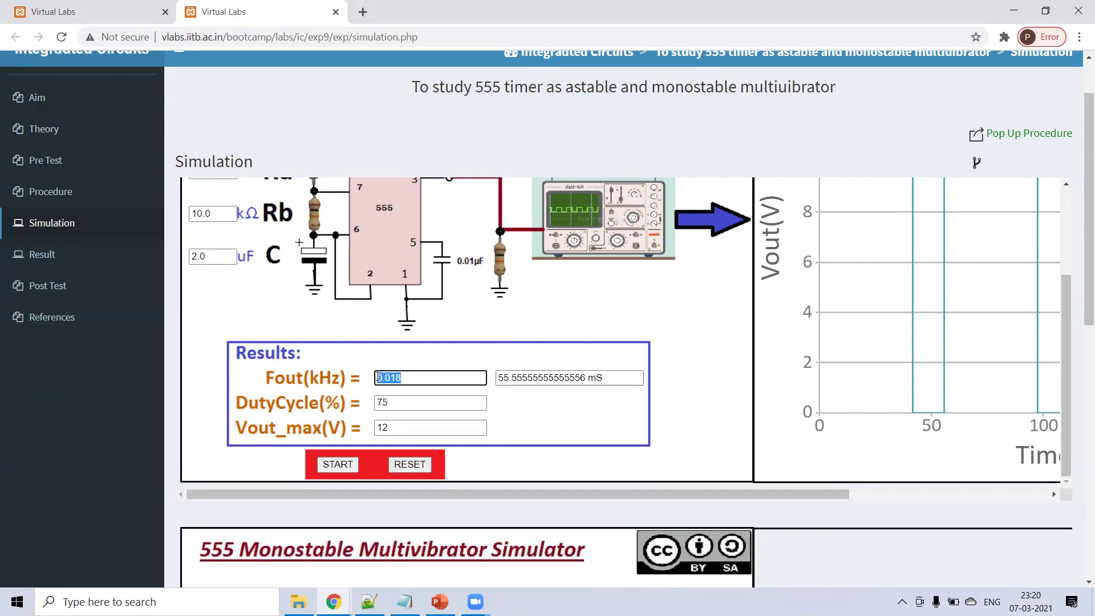
- Set Ra to 15 kΩ, run the astable simulation and check the duty cycle and output frequency
scroll(378, 342, up, 2)
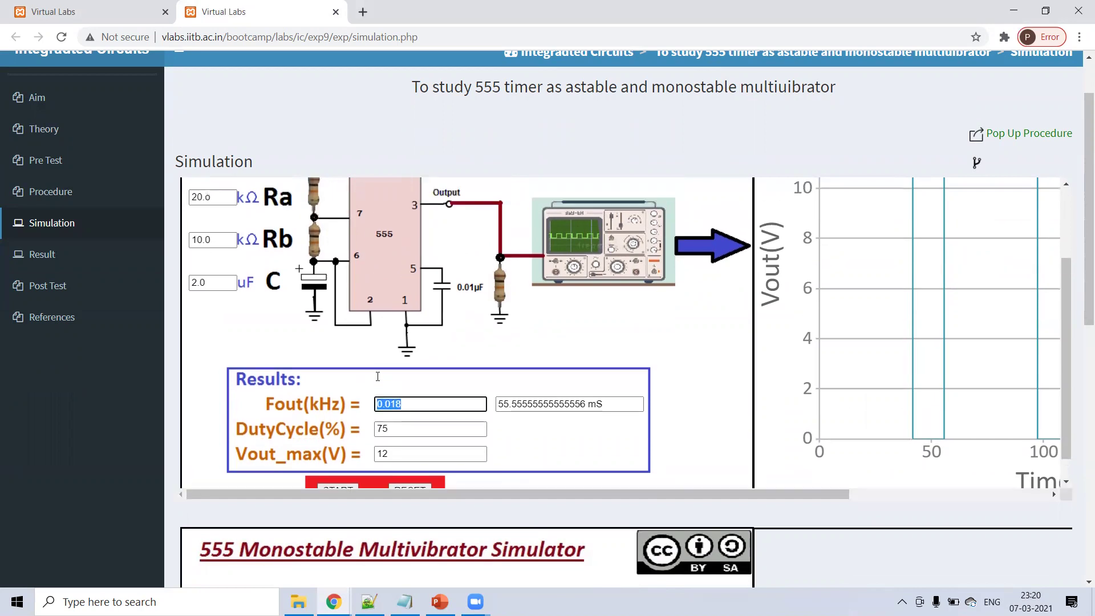
key(shift+Tab)
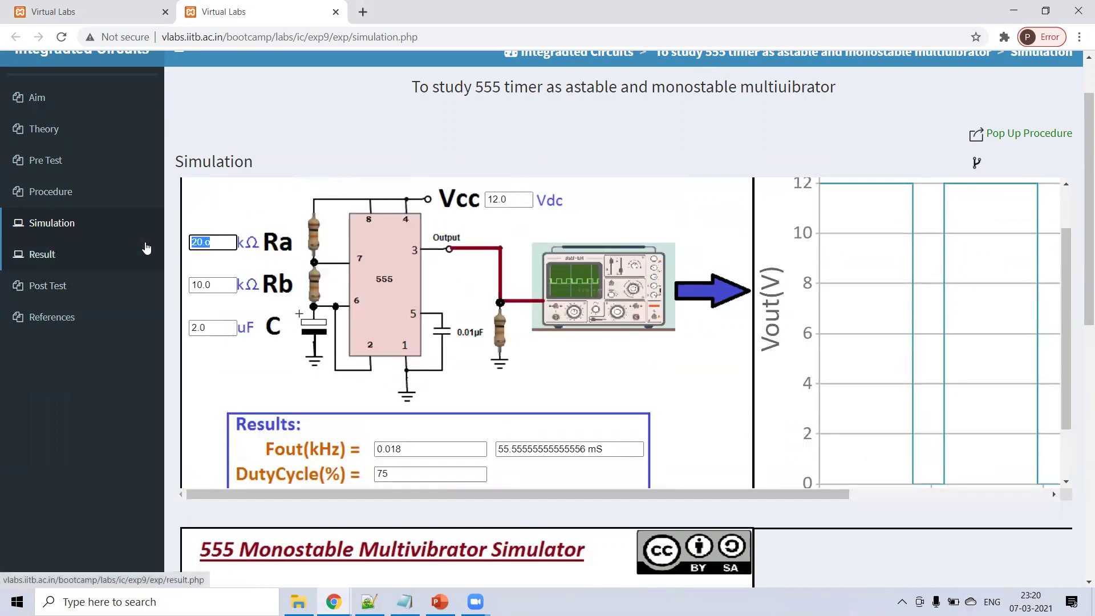
text(15)
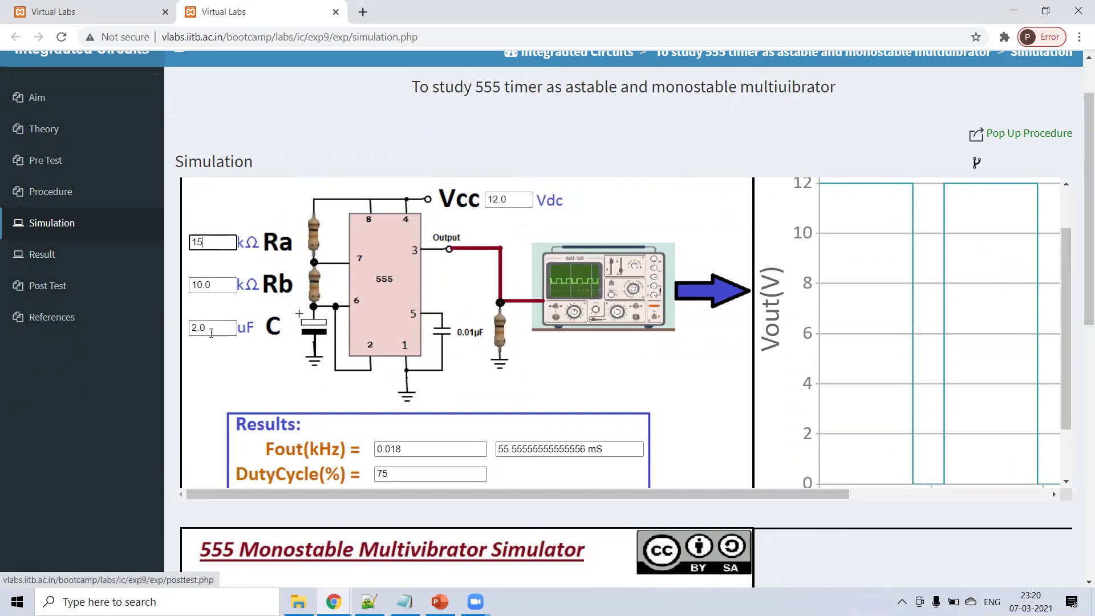
scroll(341, 343, down, 2)
click(338, 464)
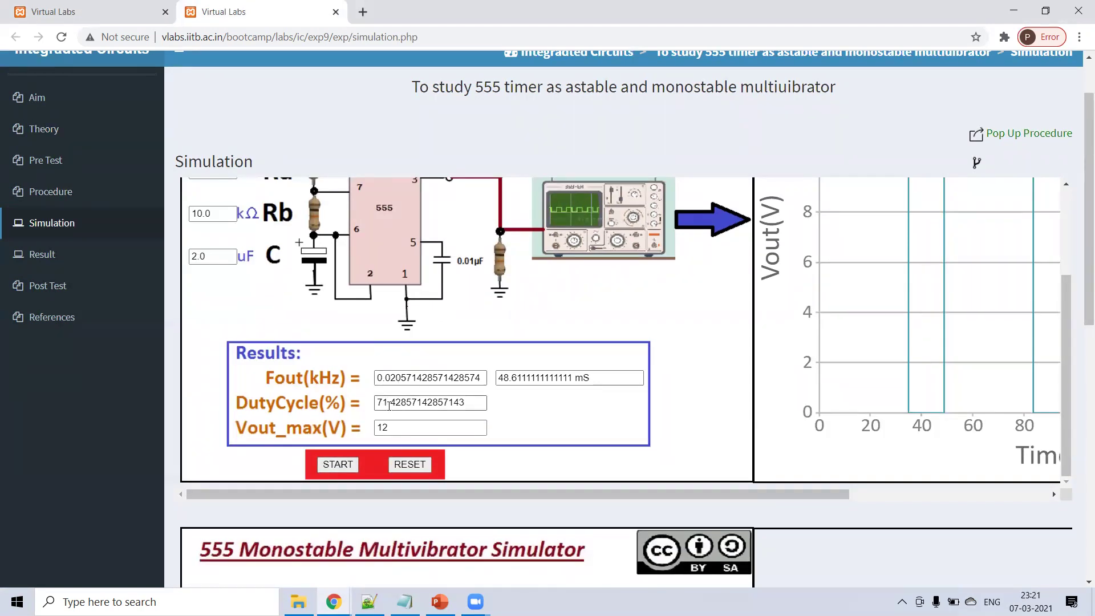
drag(389, 405, 396, 377)
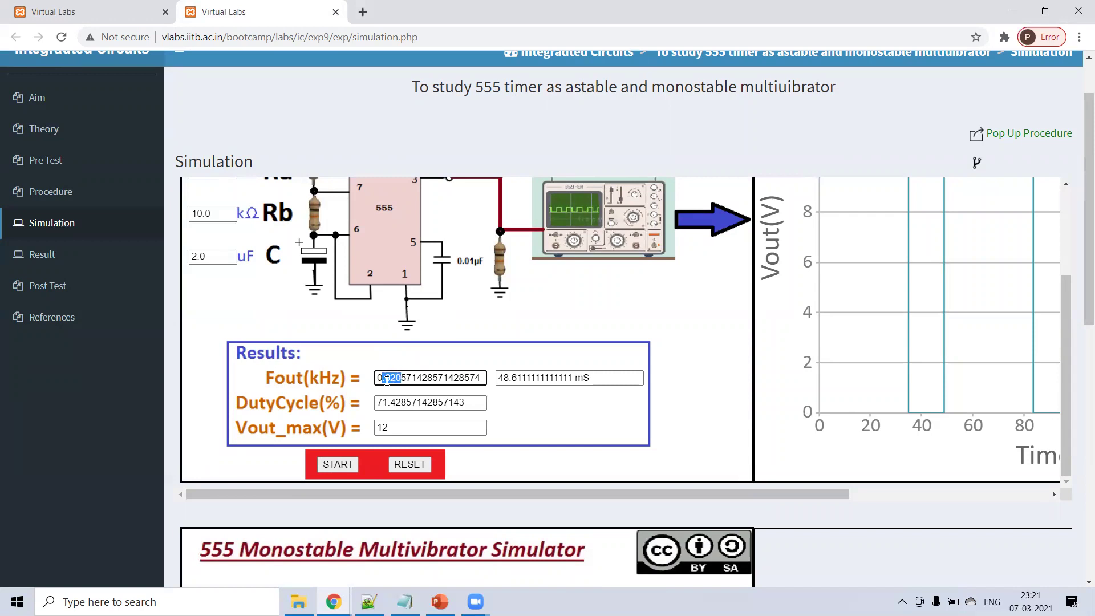
- Set the astable Ra to 20 kΩ and C to 3.0 uF, then run the simulation
scroll(253, 271, up, 3)
drag(207, 302, 157, 303)
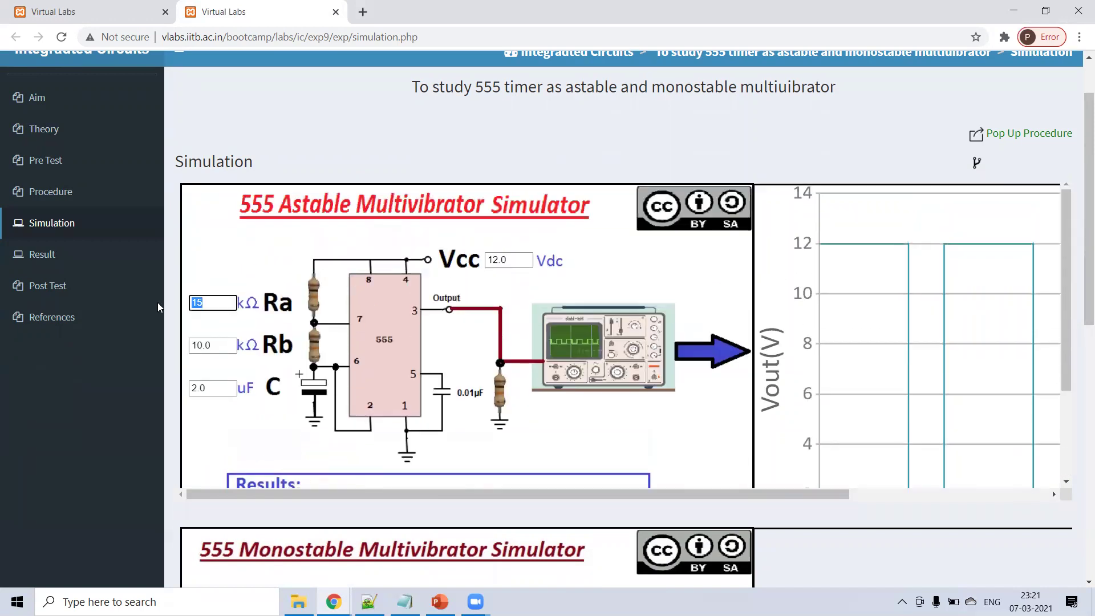
text(20)
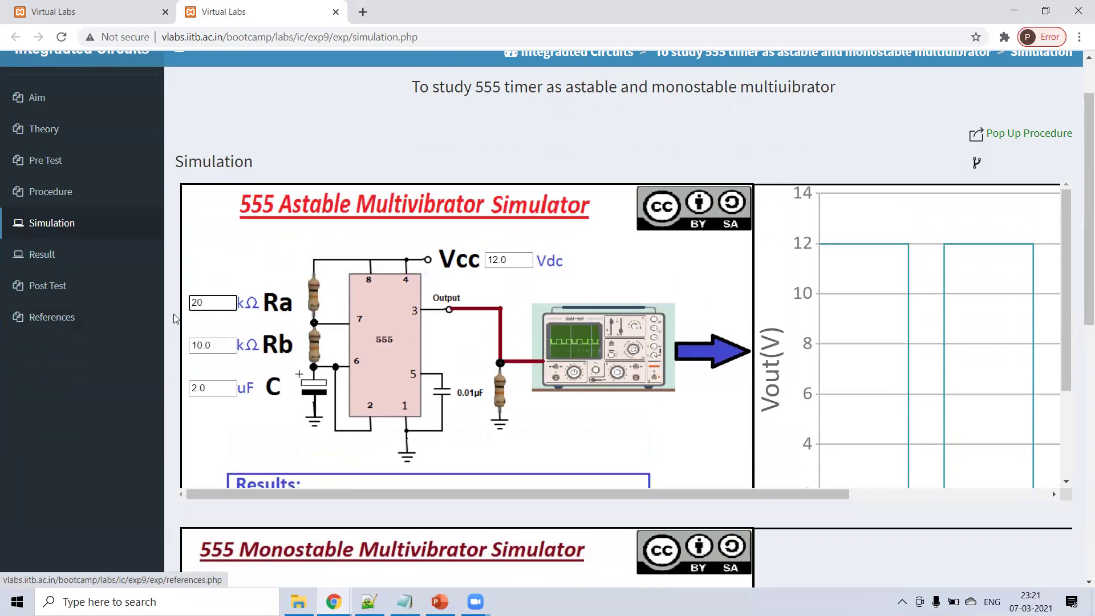
drag(210, 388, 191, 392)
text(3)
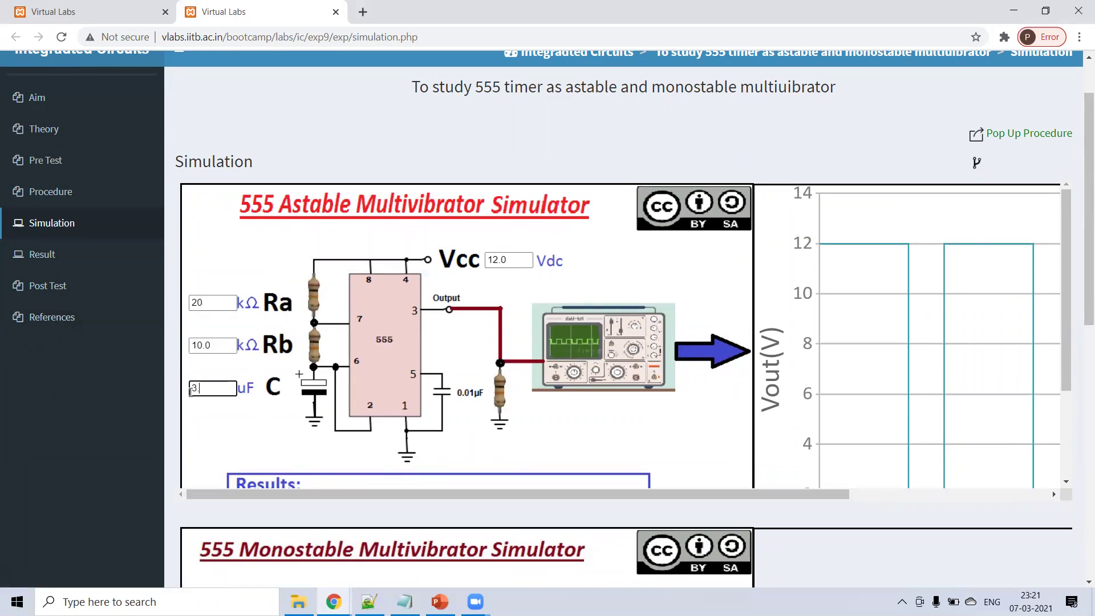
text(.0)
scroll(191, 392, down, 2)
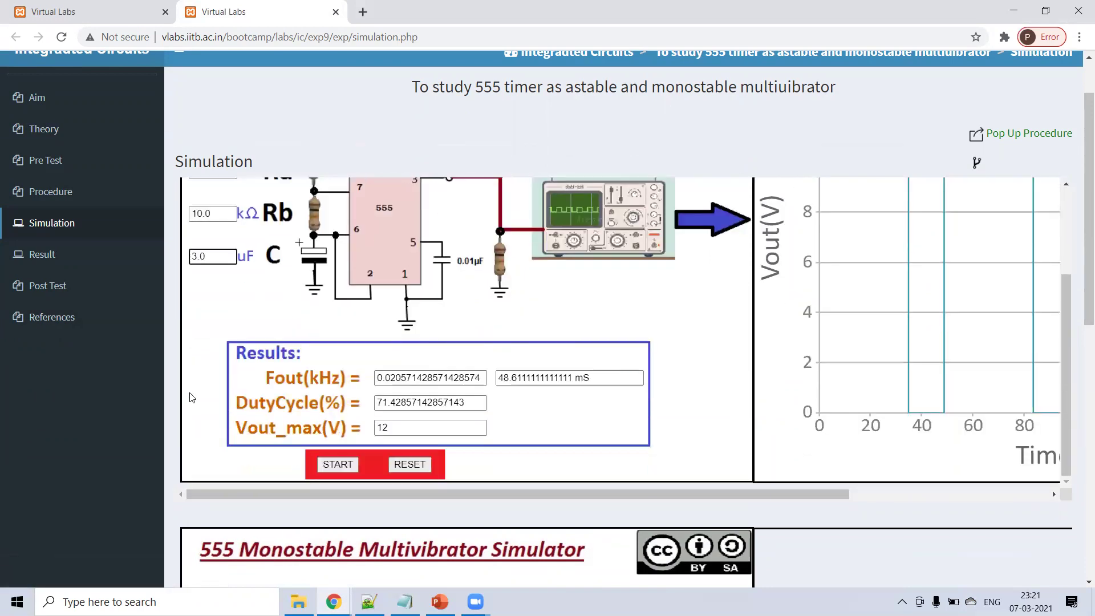
click(328, 464)
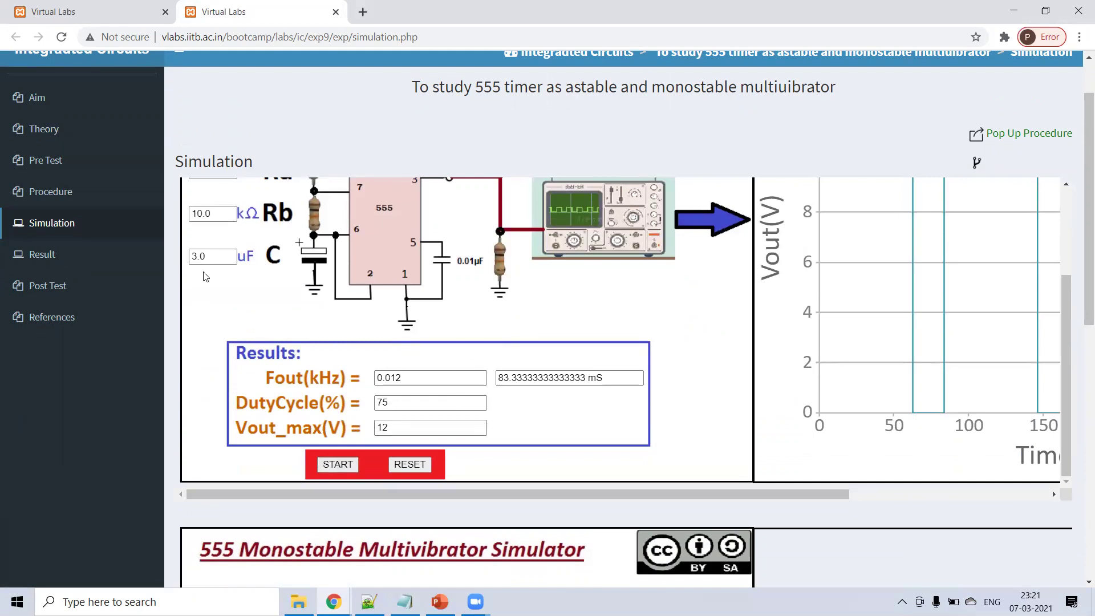
- Set the astable capacitor C to 0.1 uF, run the simulation and check the results
drag(208, 257, 188, 256)
text(0.1)
click(345, 465)
scroll(368, 402, up, 2)
scroll(367, 402, down, 2)
- Reset the astable simulator, set C to 0.2 uF and Ra to 20 kΩ, and run the simulation
click(401, 465)
scroll(256, 299, up, 3)
drag(228, 389, 185, 391)
text(0.2)
drag(219, 297, 180, 307)
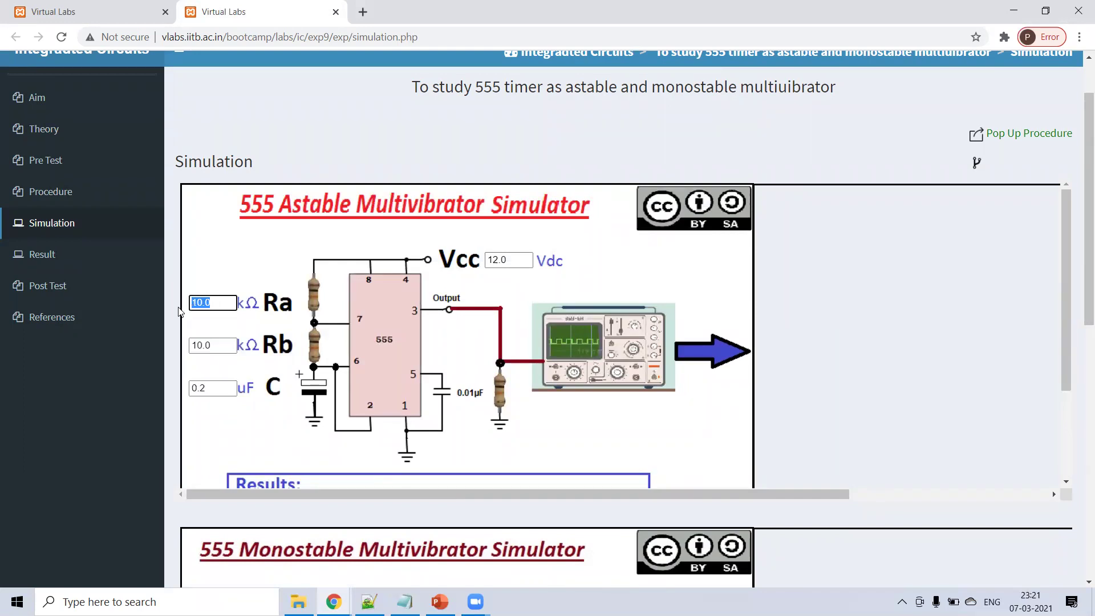
text(20)
scroll(182, 308, down, 4)
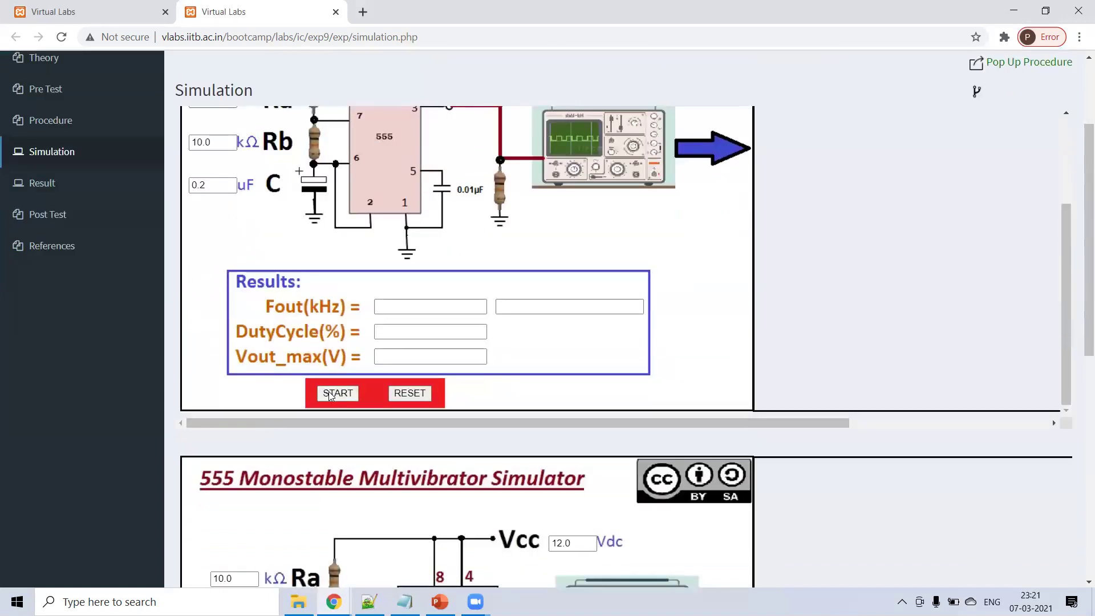
scroll(343, 285, up, 1)
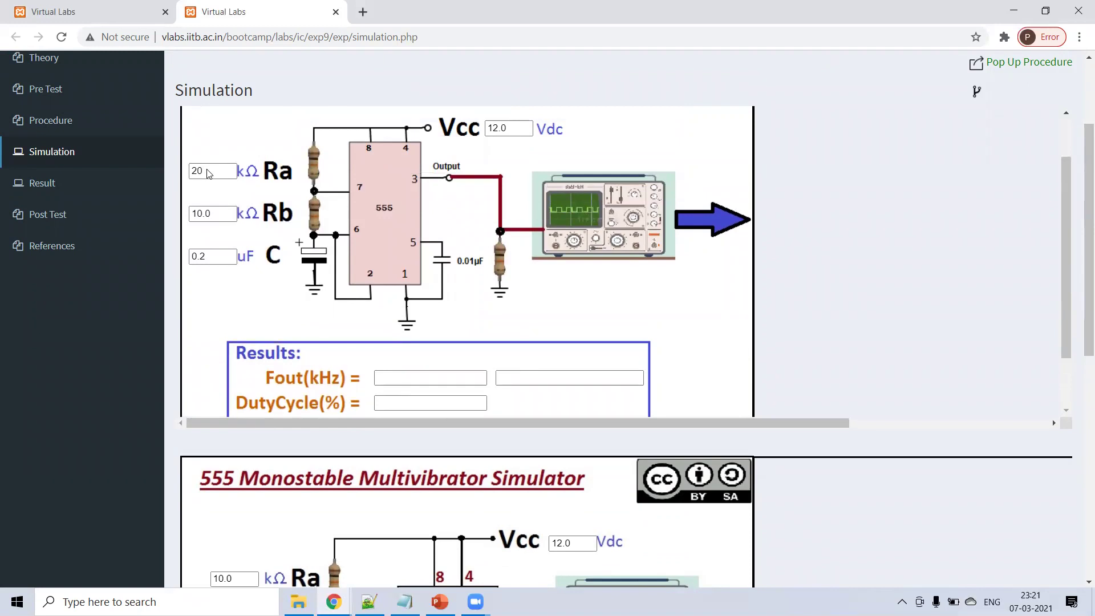
scroll(340, 343, down, 1)
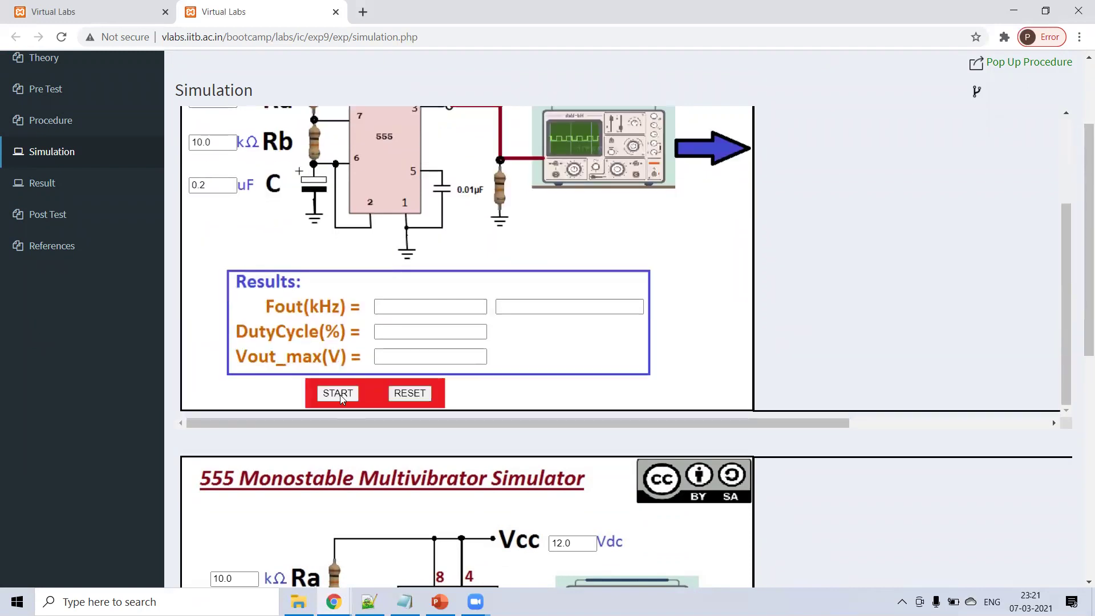
click(337, 394)
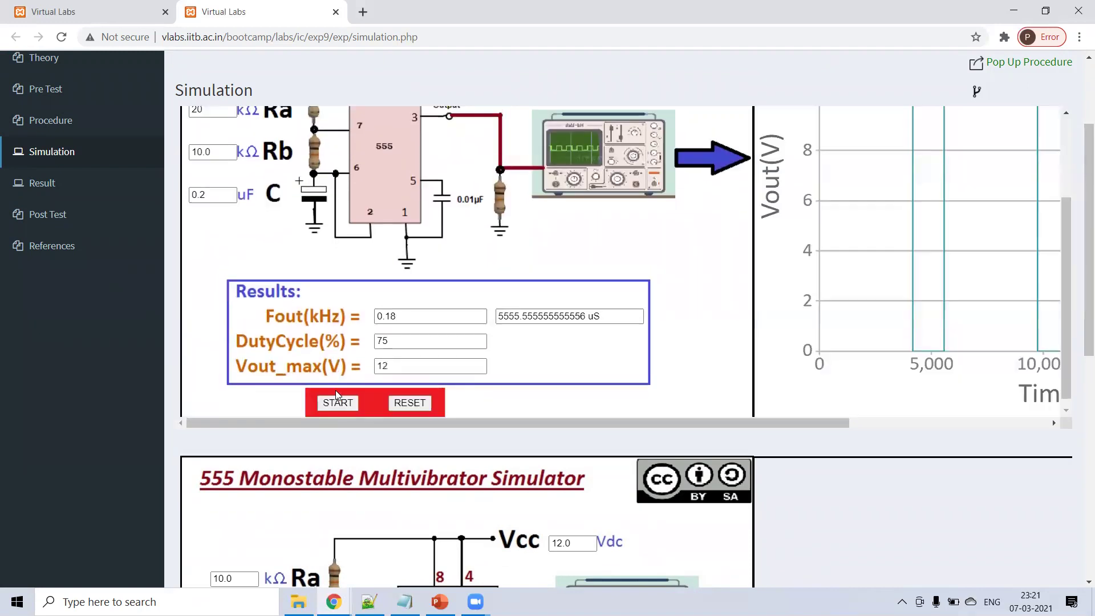
- Rerun the astable simulation with Ra set to 15 kΩ and check the duty cycle against the waveform's transition times
scroll(335, 390, up, 4)
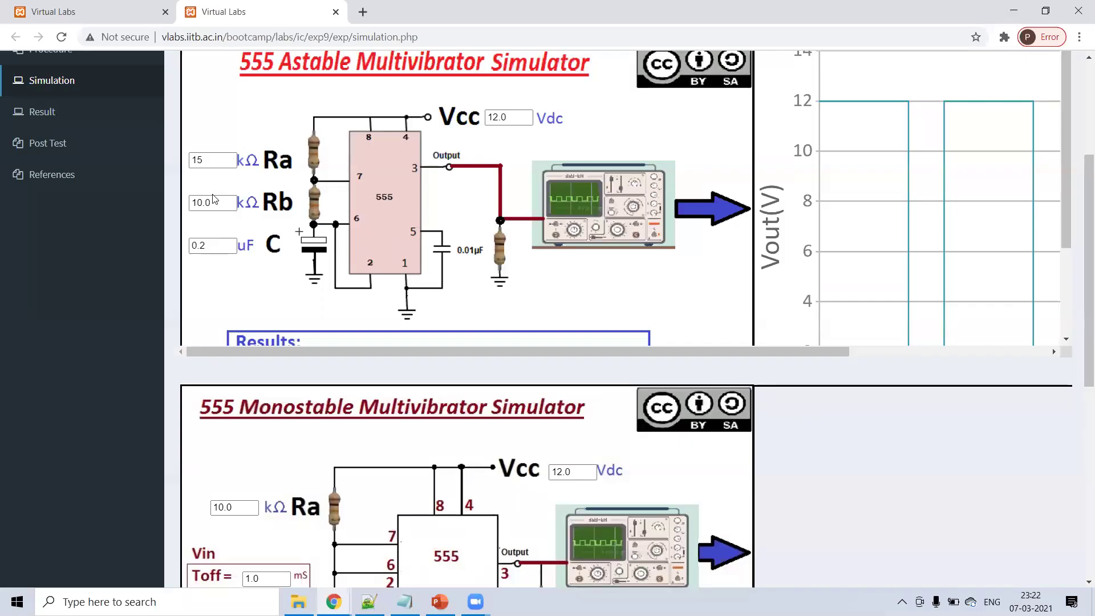
scroll(214, 198, down, 3)
scroll(349, 220, down, 1)
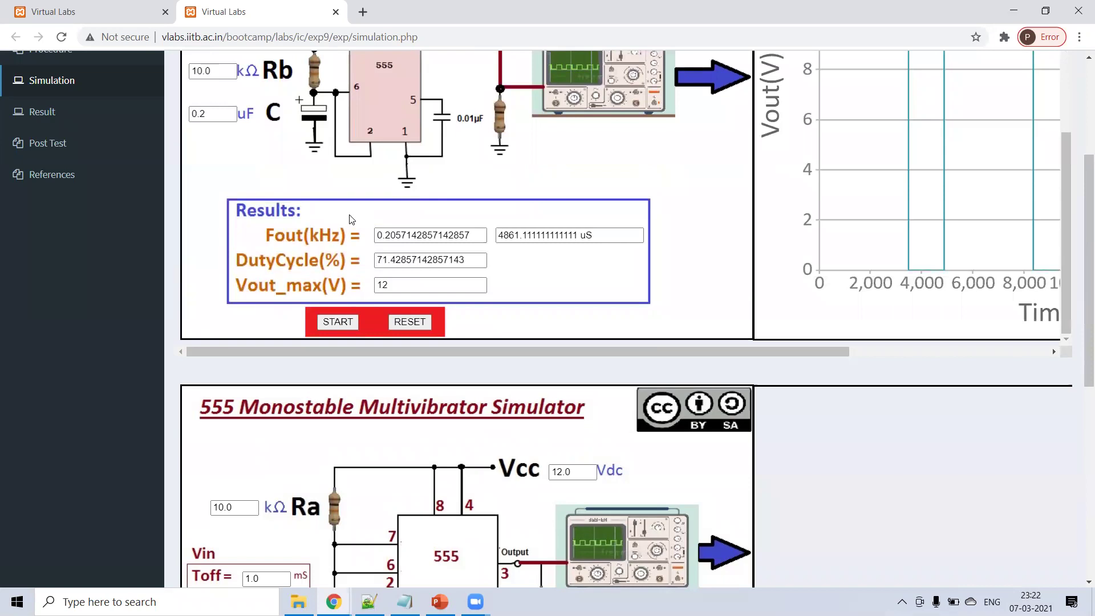
scroll(350, 220, up, 1)
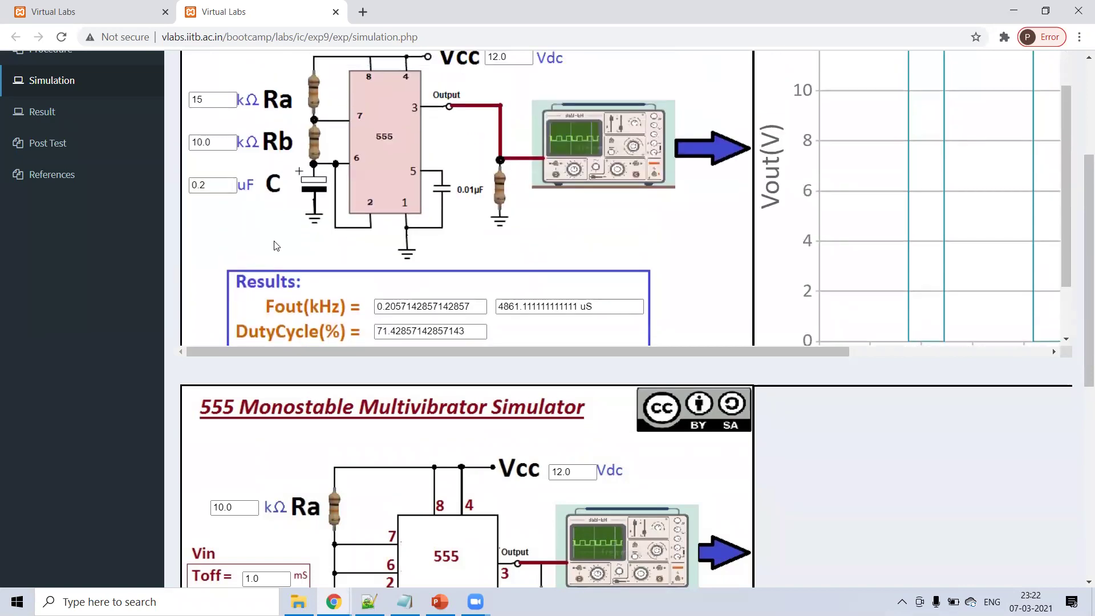
scroll(226, 229, down, 1)
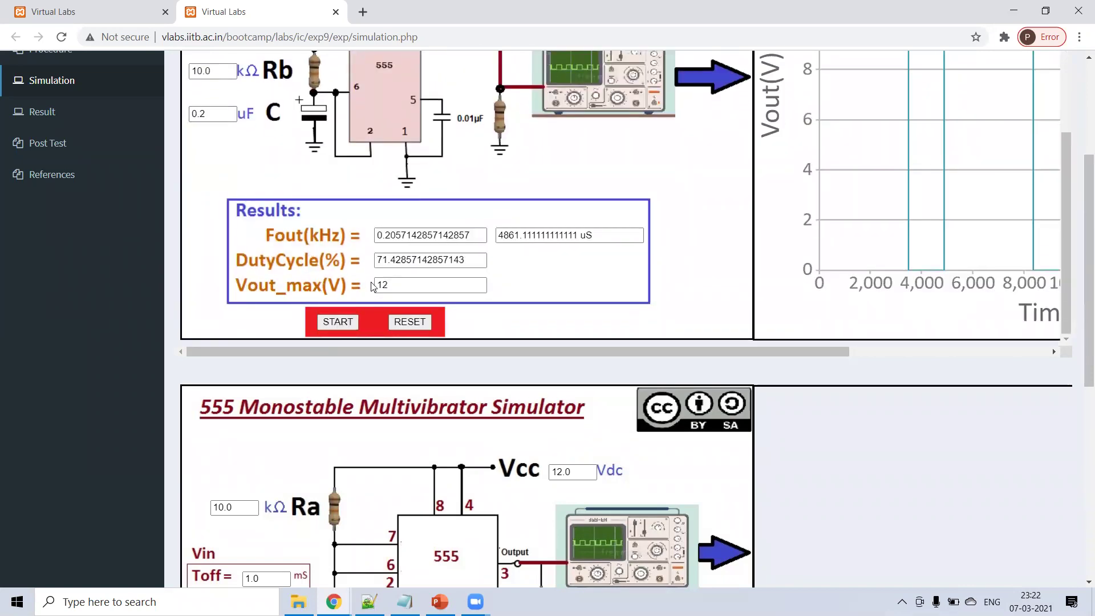
drag(479, 260, 368, 251)
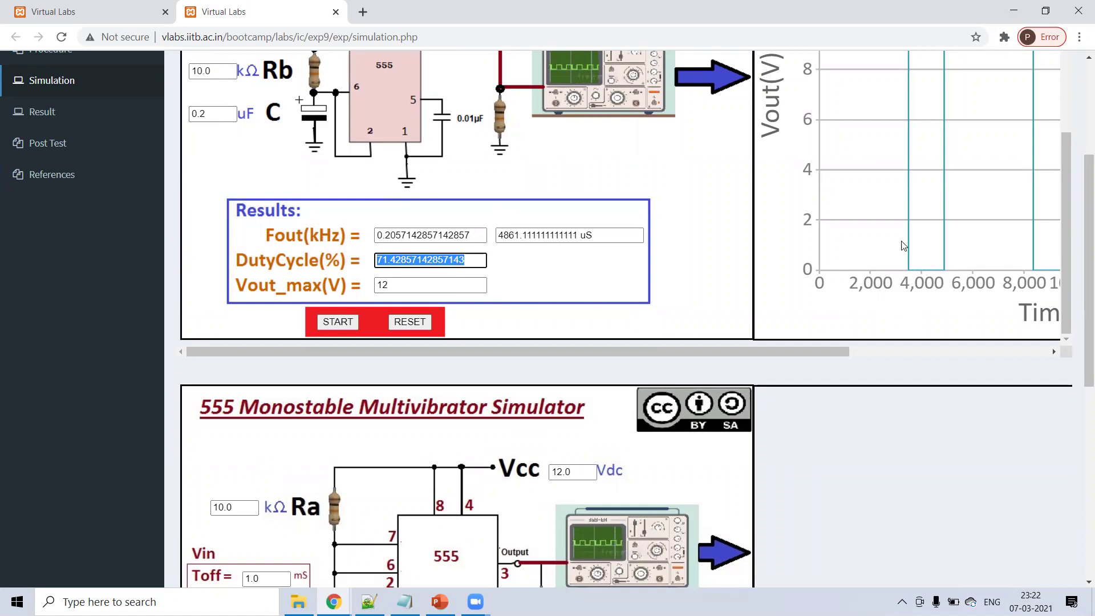
mouse_move(909, 271)
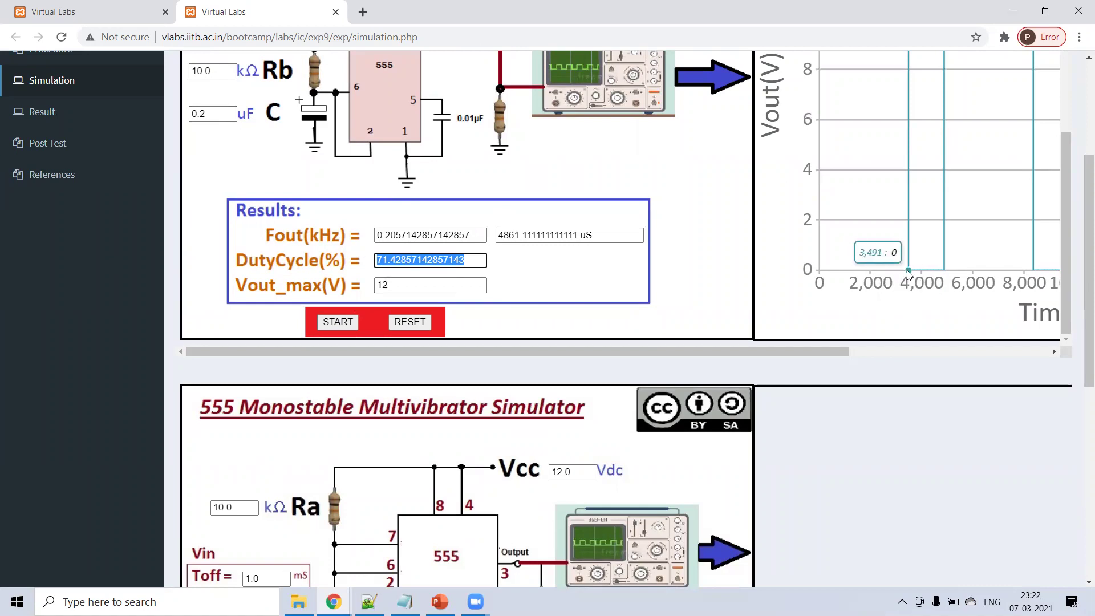
mouse_move(945, 271)
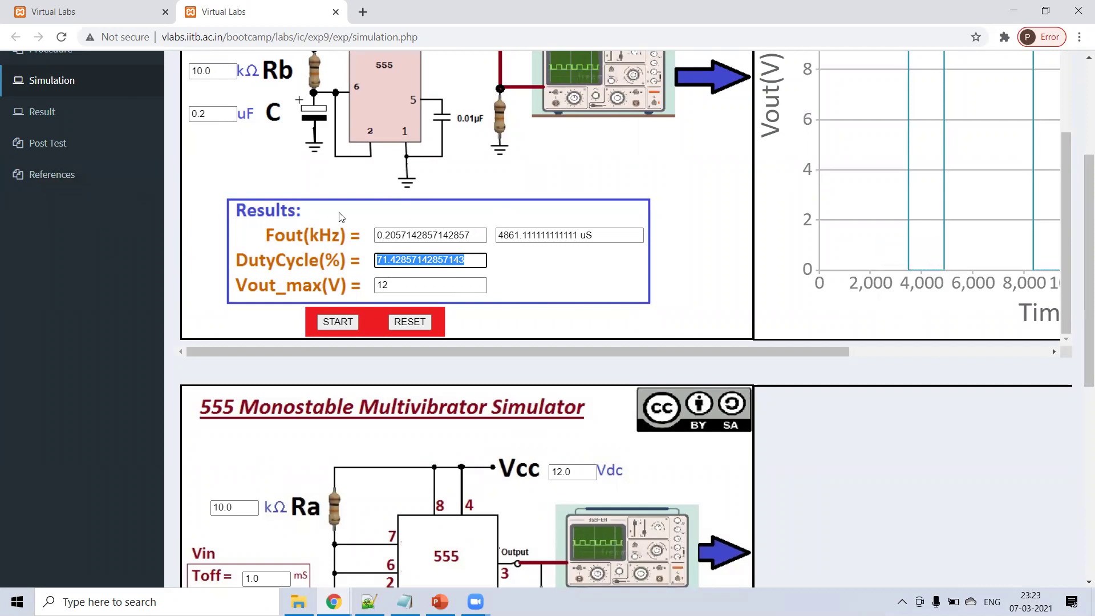
- Change the astable Ra value, set Rb to 20.0 kΩ, and check the frequency and duty cycle results
scroll(183, 165, up, 2)
click(194, 159)
double_click(195, 159)
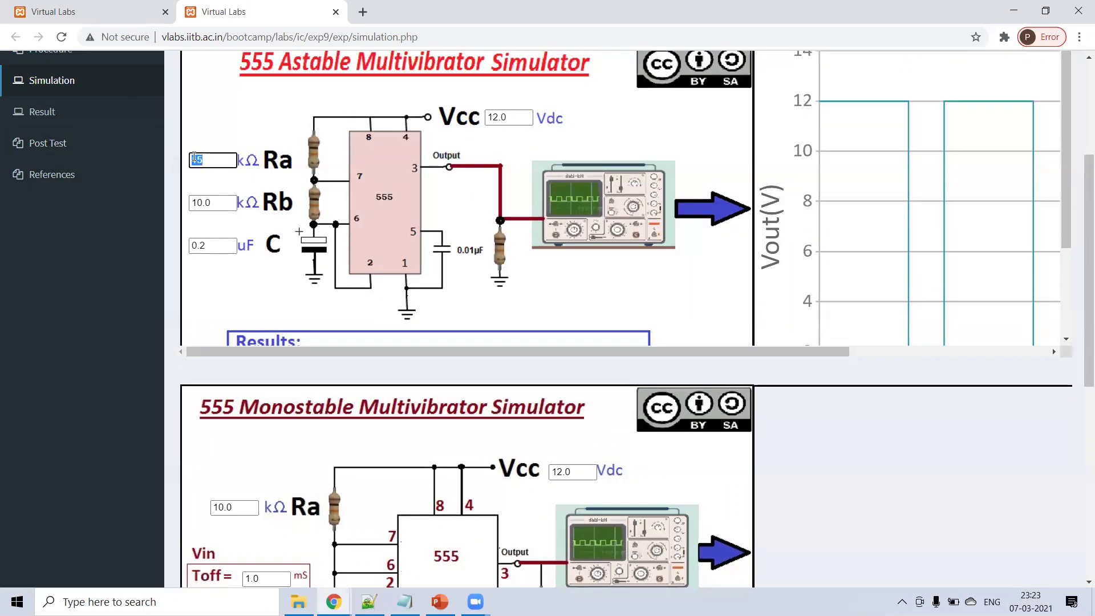
text(2)
scroll(323, 297, down, 2)
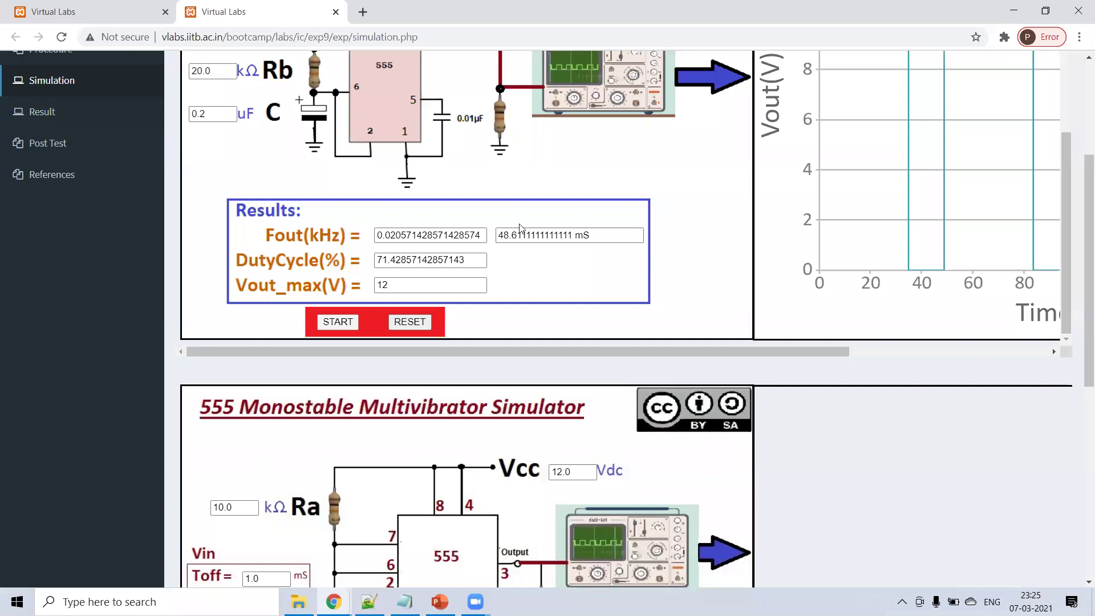
- Run the monostable simulation with its default component values and inspect the Vout waveform's timing
scroll(520, 228, down, 3)
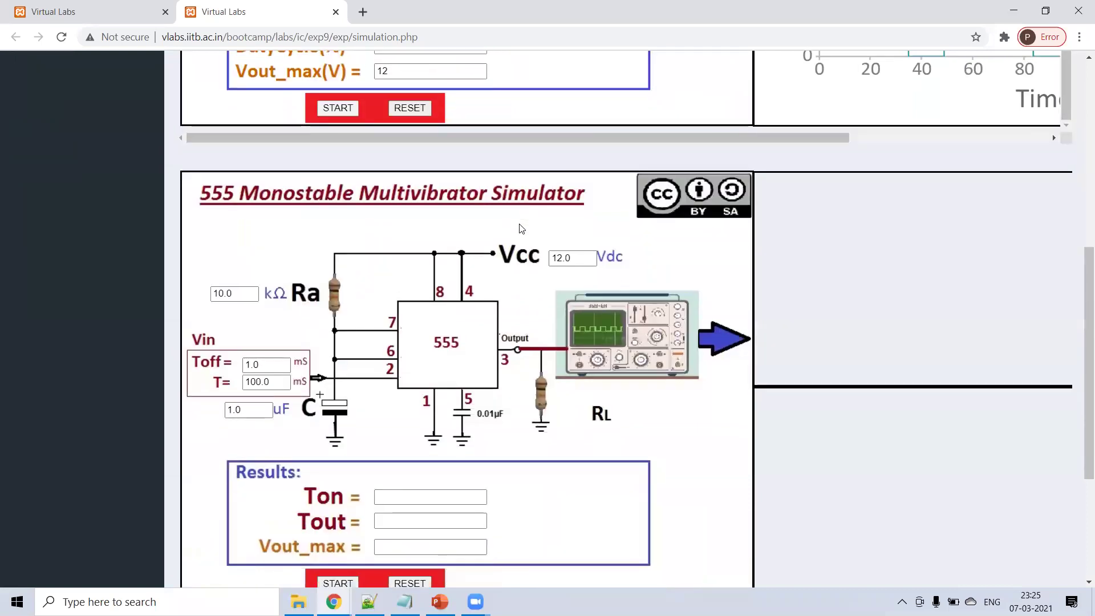
scroll(519, 229, down, 3)
scroll(520, 228, up, 1)
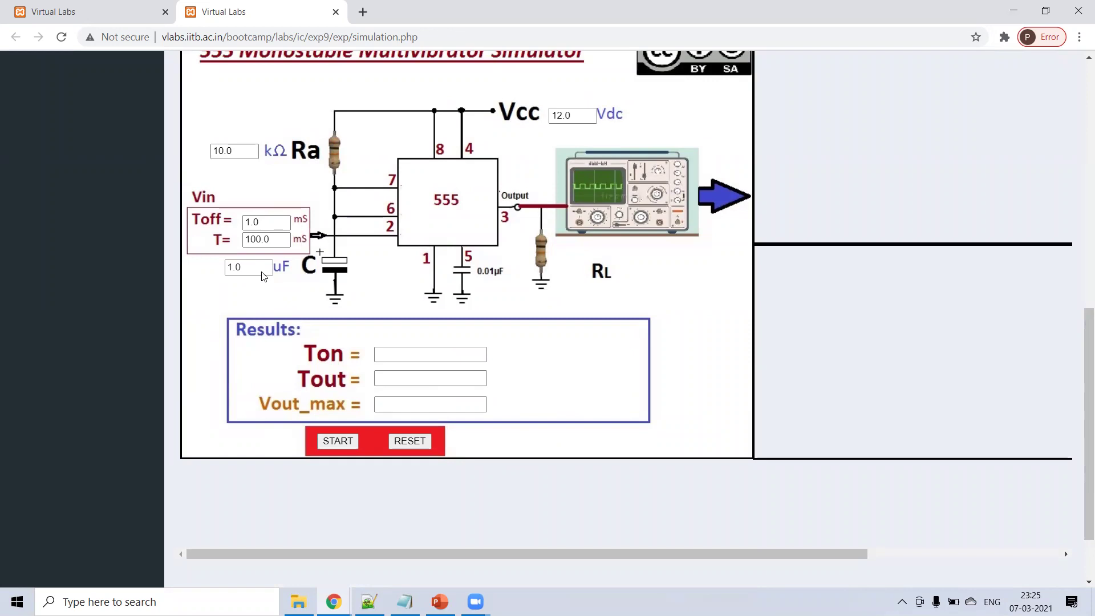
click(338, 443)
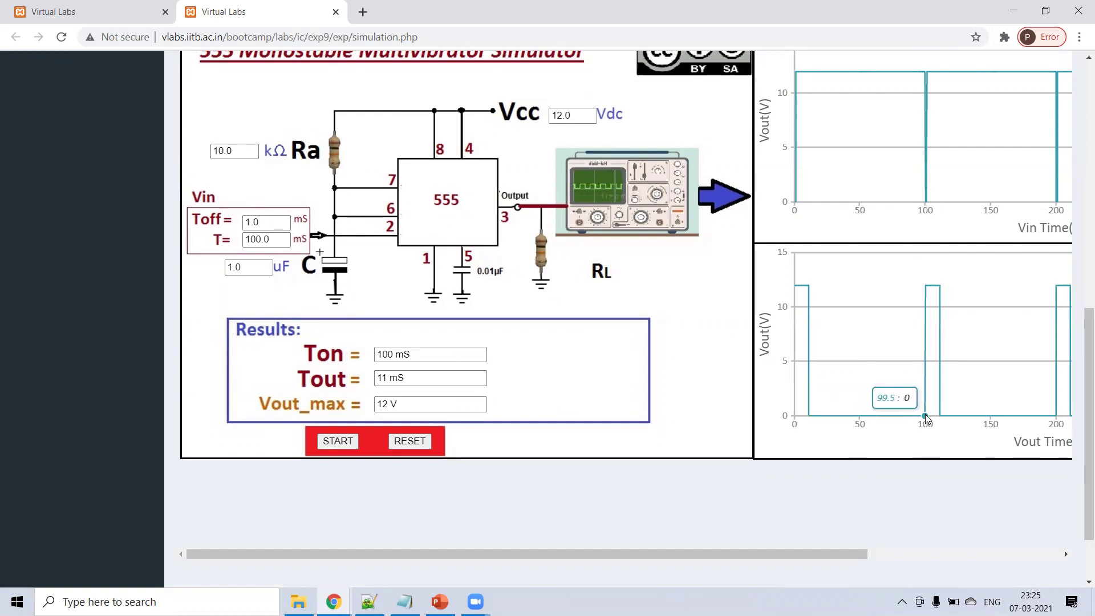
- Handwrite the monostable pulse-width calculation T = 1.1 RC = 1.1 × 10 × 1 = 11 over the simulator and compare it with the output waveform
scroll(571, 256, up, 1)
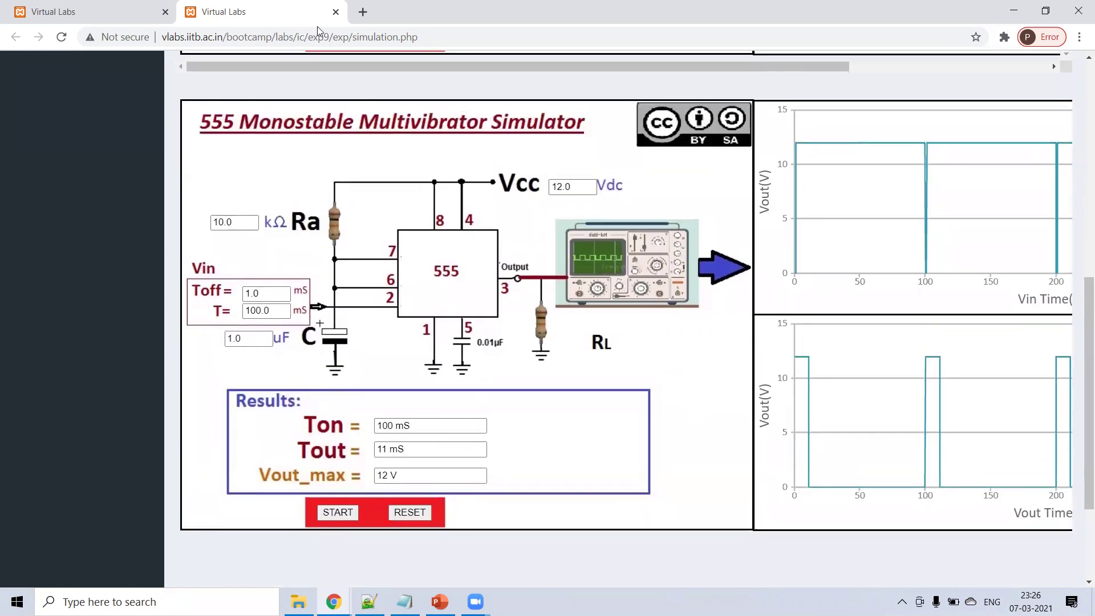
drag(595, 210, 627, 201)
drag(616, 201, 617, 234)
mouse_move(632, 212)
mouse_down()
mouse_move(663, 203)
mouse_move(665, 215)
mouse_move(691, 195)
mouse_move(705, 225)
mouse_up()
drag(746, 168, 746, 210)
drag(738, 166, 767, 195)
mouse_move(809, 162)
mouse_down()
mouse_move(797, 177)
mouse_move(813, 180)
mouse_up()
mouse_move(623, 371)
mouse_down()
mouse_move(648, 360)
mouse_move(648, 384)
mouse_move(665, 371)
mouse_up()
mouse_move(677, 353)
mouse_down()
mouse_move(694, 375)
mouse_move(742, 373)
mouse_up()
drag(748, 336, 727, 370)
drag(770, 336, 775, 364)
mouse_move(788, 329)
mouse_down()
mouse_move(793, 367)
mouse_move(842, 331)
mouse_up()
drag(831, 335, 834, 356)
drag(858, 314, 866, 345)
drag(668, 457, 685, 448)
drag(673, 468, 702, 464)
drag(726, 413, 729, 459)
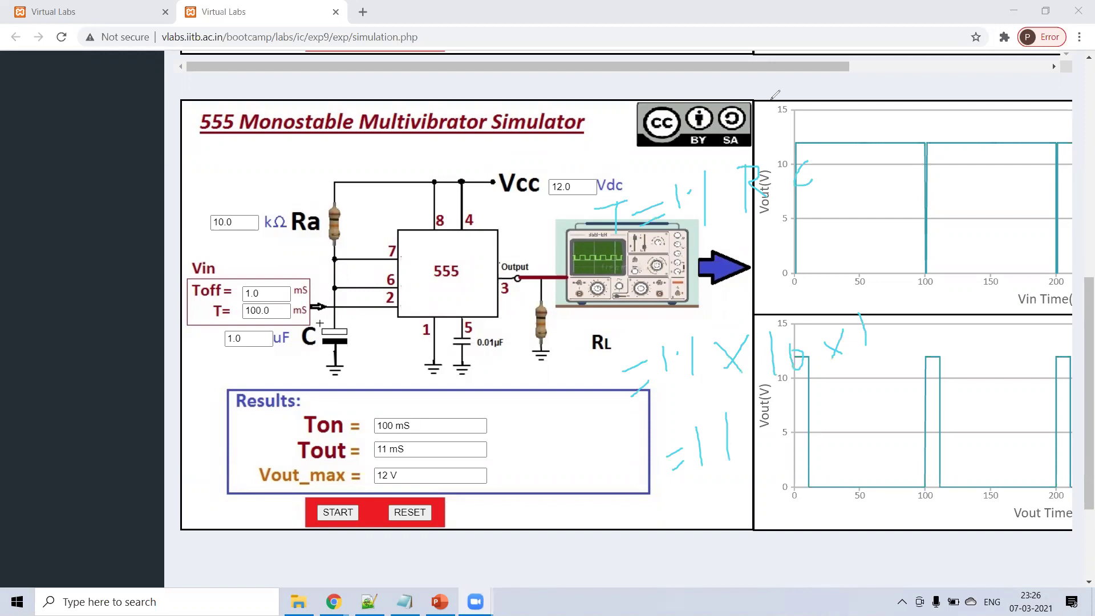
mouse_move(809, 489)
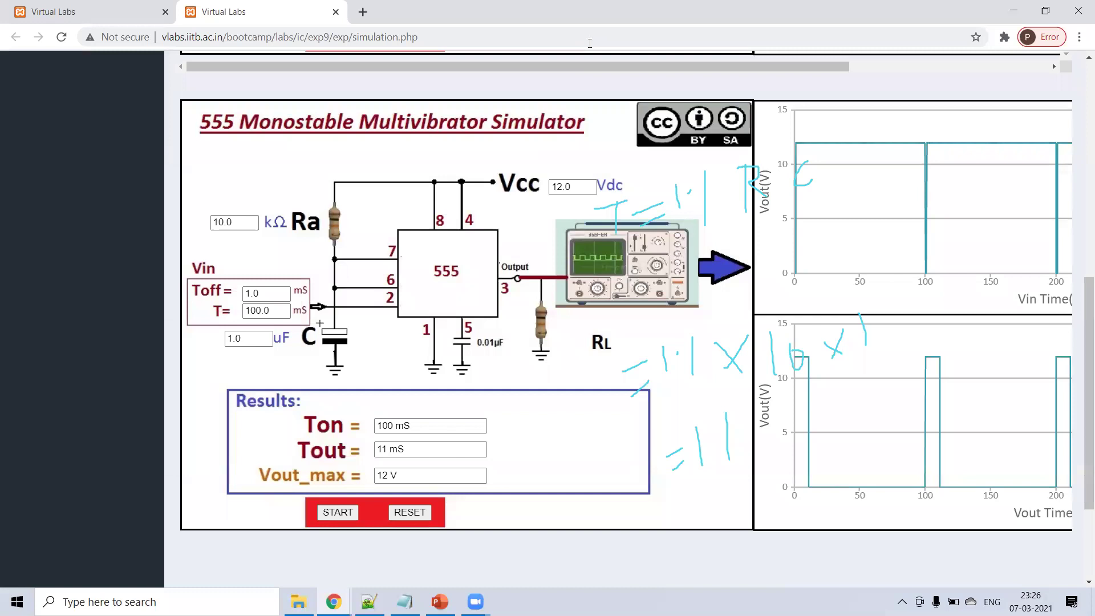
key(Escape)
- Set the monostable Ra to 20.0 kΩ, run the simulation and check the output pulse width on the Vout graph
click(245, 222)
drag(246, 223, 198, 224)
text(20)
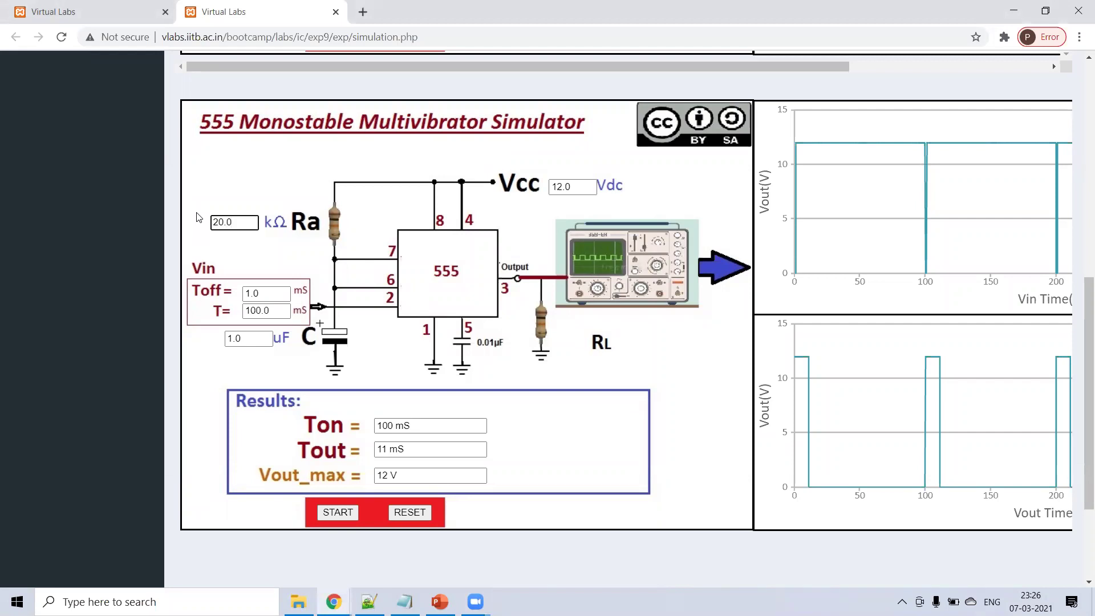
click(331, 516)
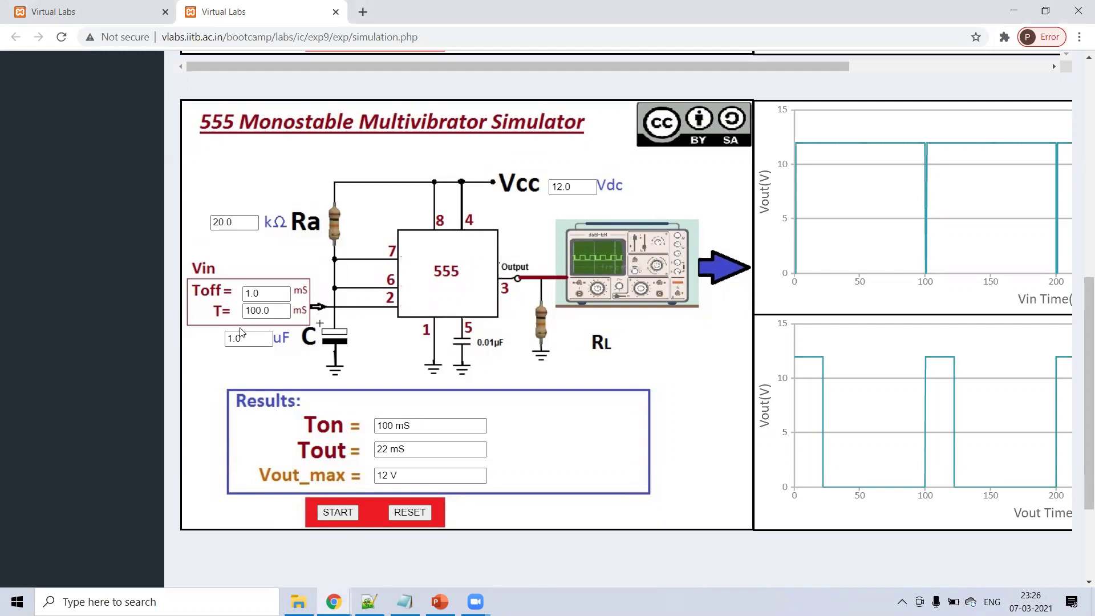
mouse_move(824, 489)
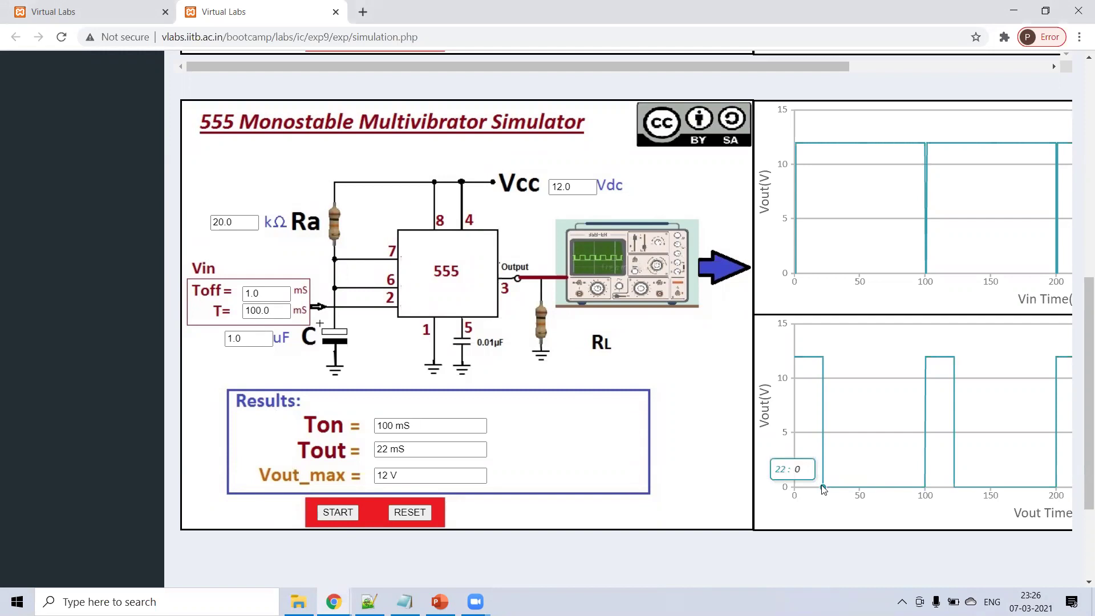
- Set the monostable Ra to 40 kΩ, rerun the simulation and check where the output pulse ends
drag(251, 222, 184, 223)
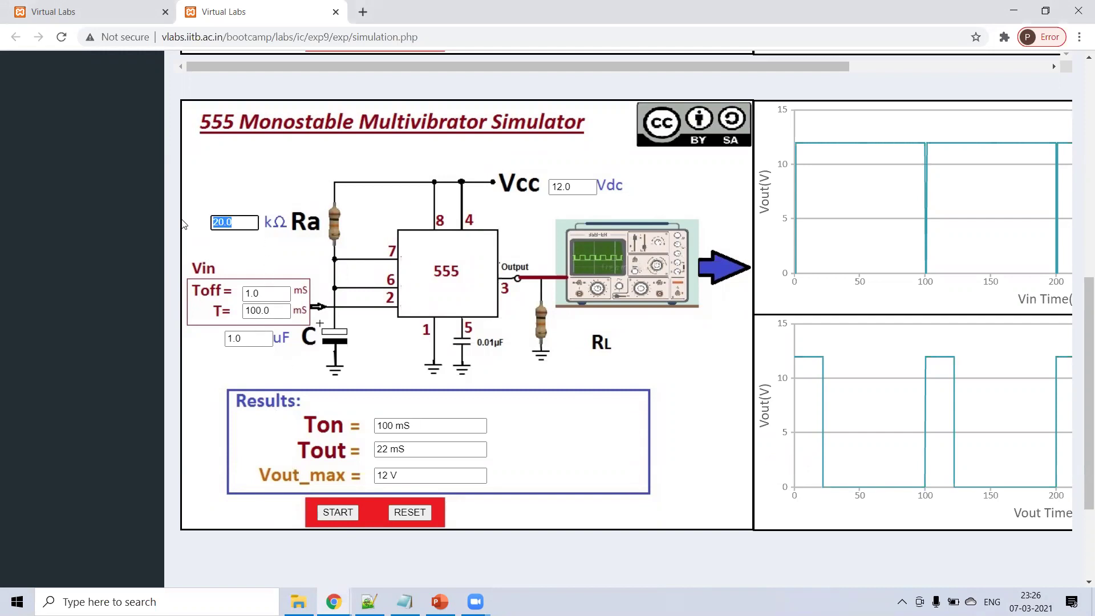
text(40)
click(339, 512)
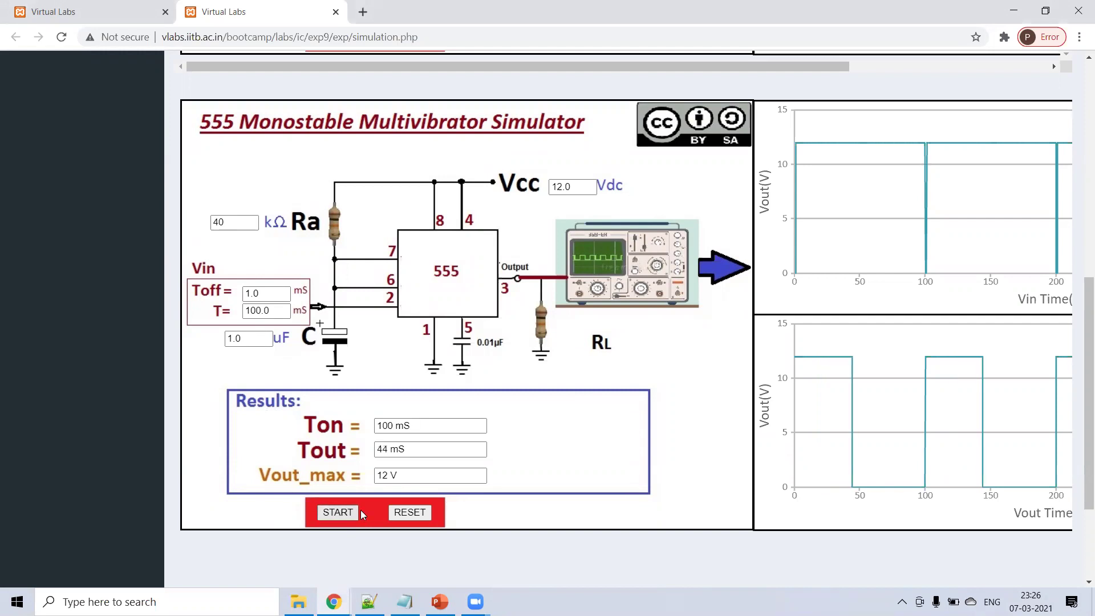
mouse_move(847, 490)
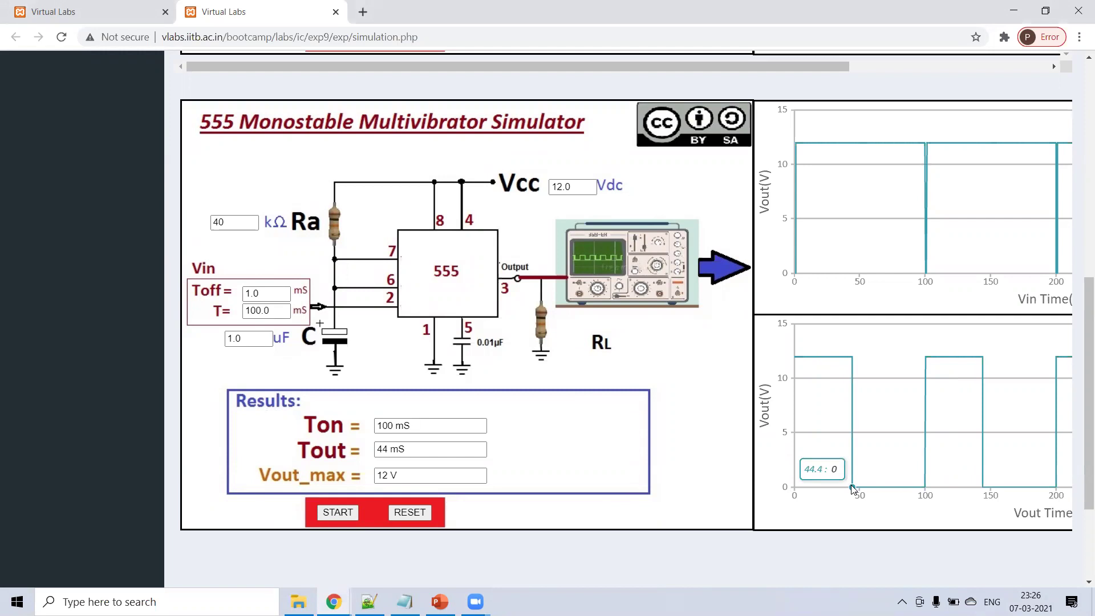
- Set the monostable capacitor C to 2.0 uF, run the simulation and check the output pulse width
click(245, 338)
drag(245, 338, 216, 339)
text(2)
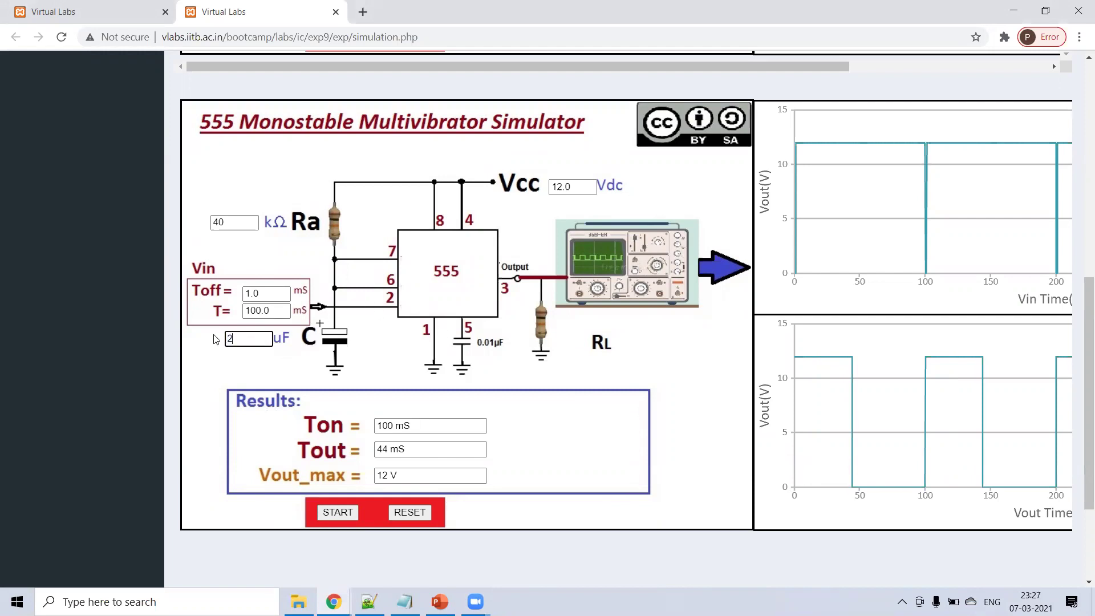
text(.0)
click(321, 514)
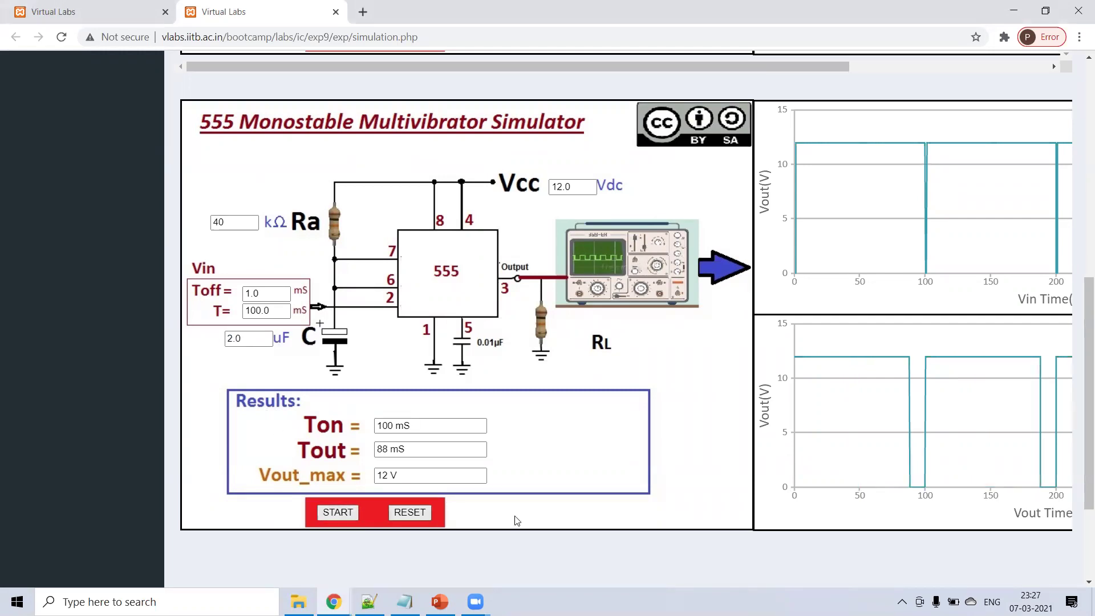
mouse_move(911, 487)
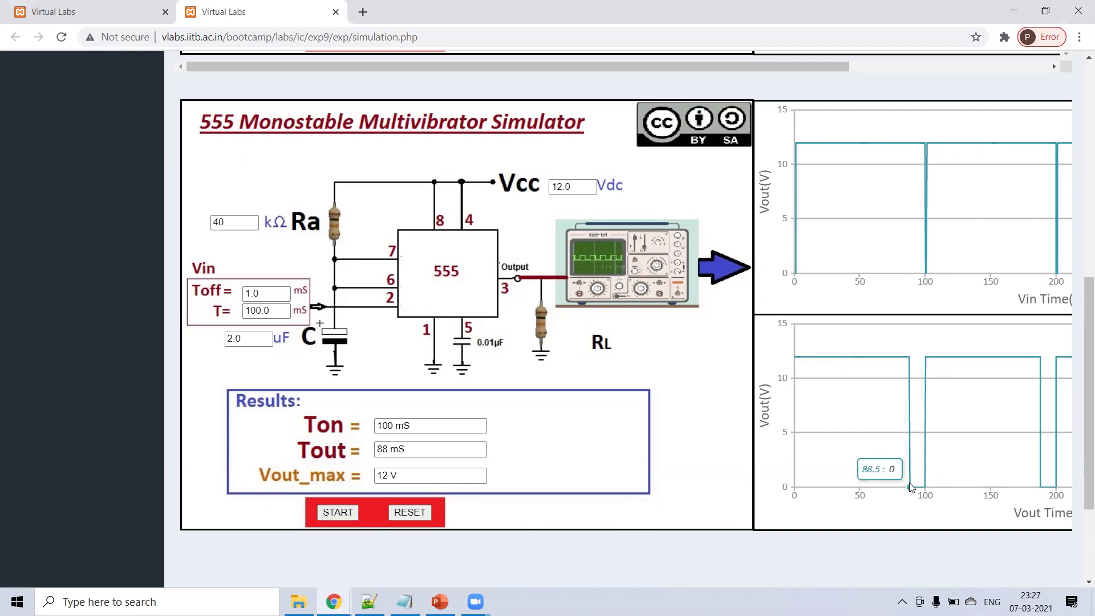
- Review the monostable multivibrator procedure, covering changes to RA and C and the task of extending the ON time to 1 second
click(77, 16)
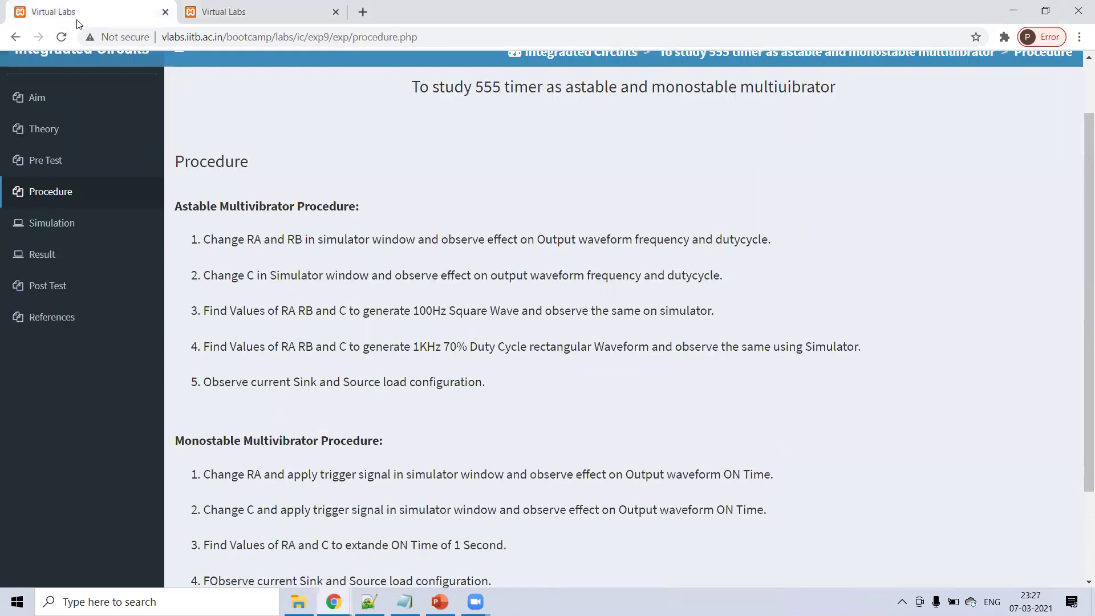
scroll(141, 199, down, 3)
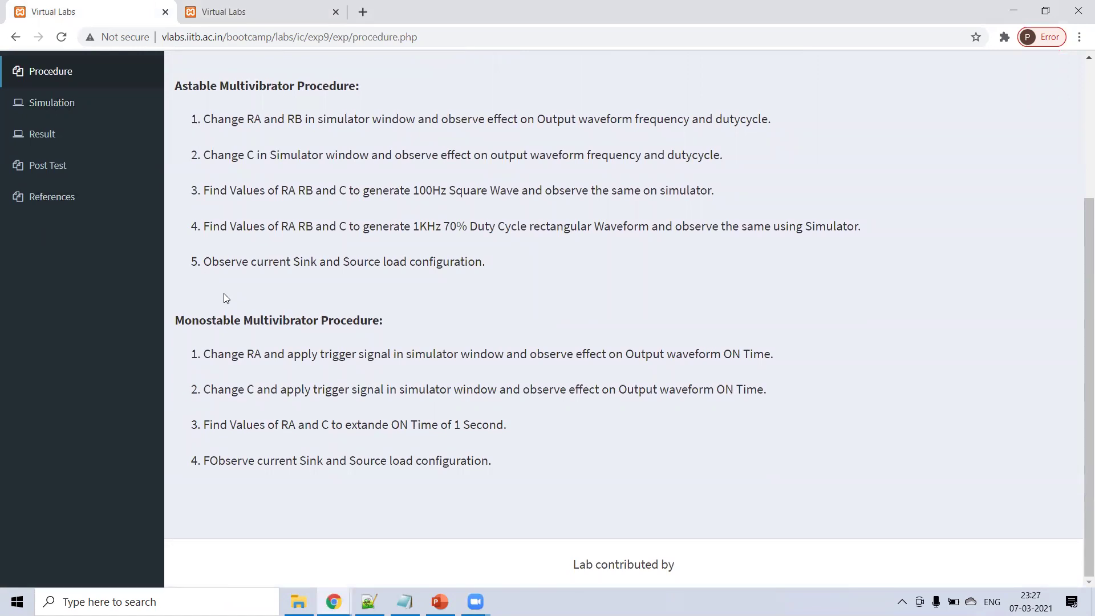
drag(211, 355, 569, 407)
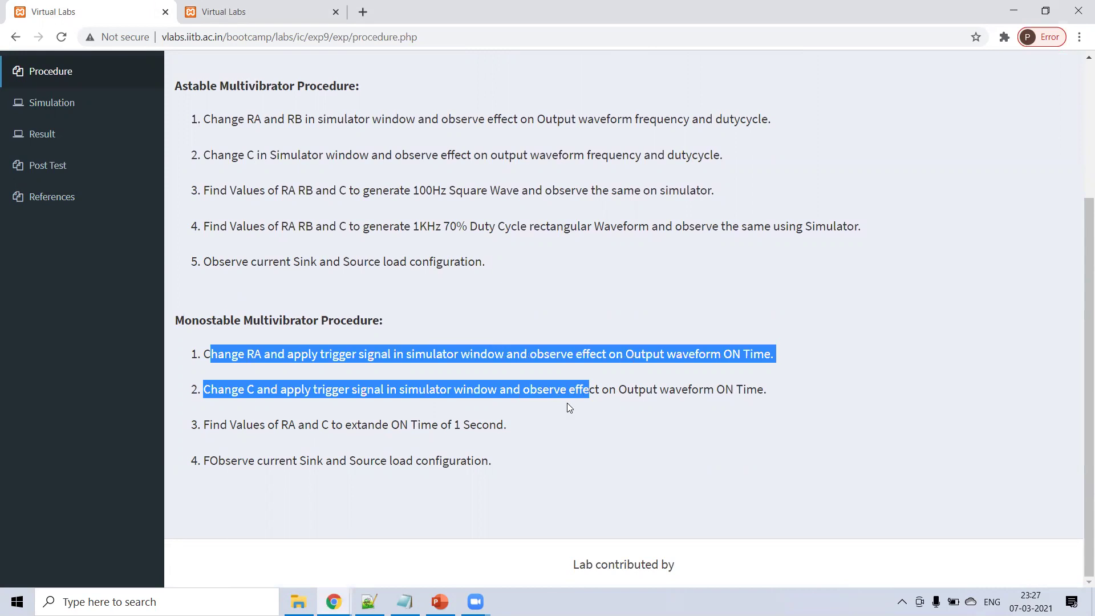
click(280, 416)
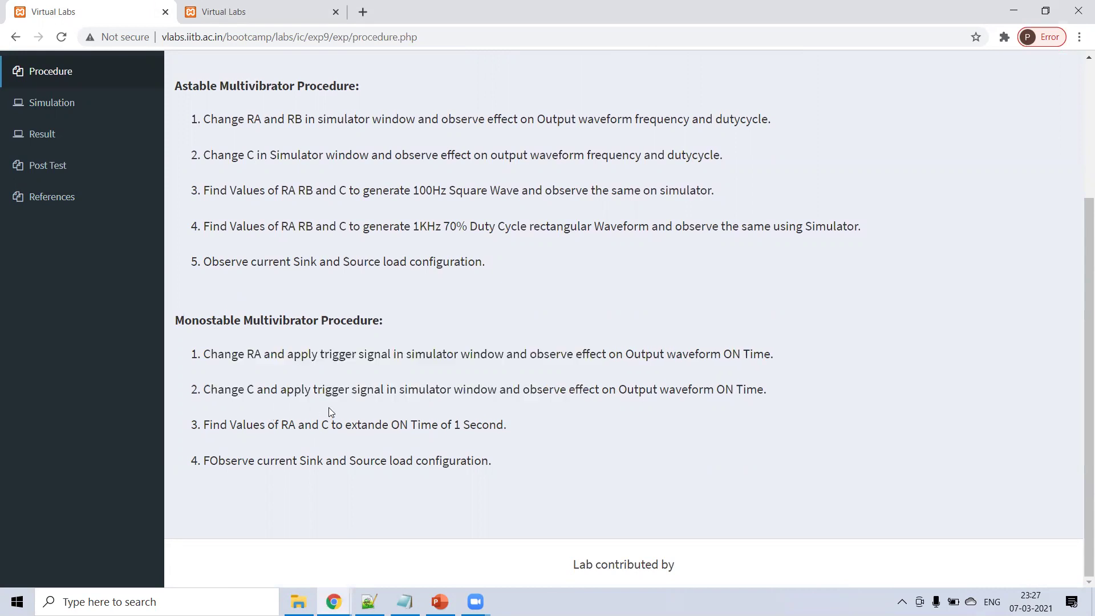
double_click(286, 424)
drag(375, 424, 433, 423)
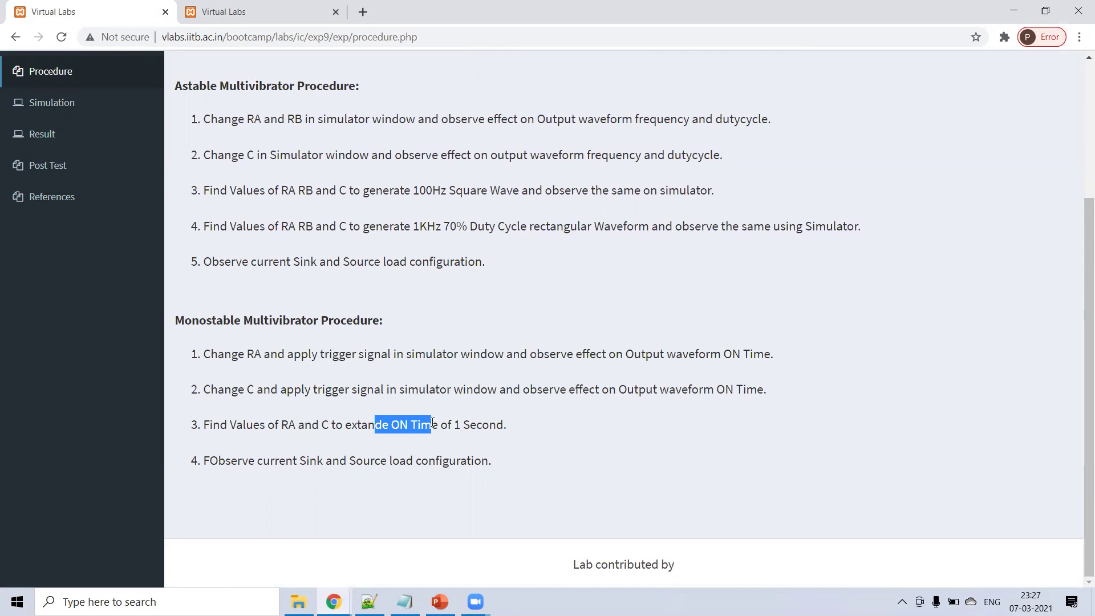
- Set the monostable Ra to 50 kΩ in the simulator, run the simulation and examine the Vout graph
click(235, 9)
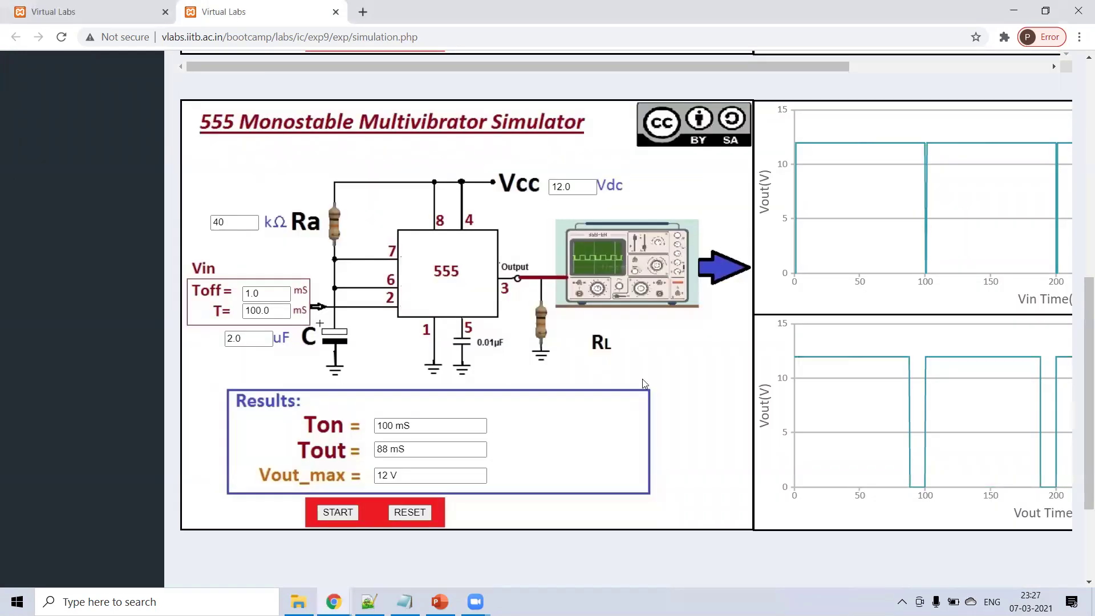
mouse_move(912, 489)
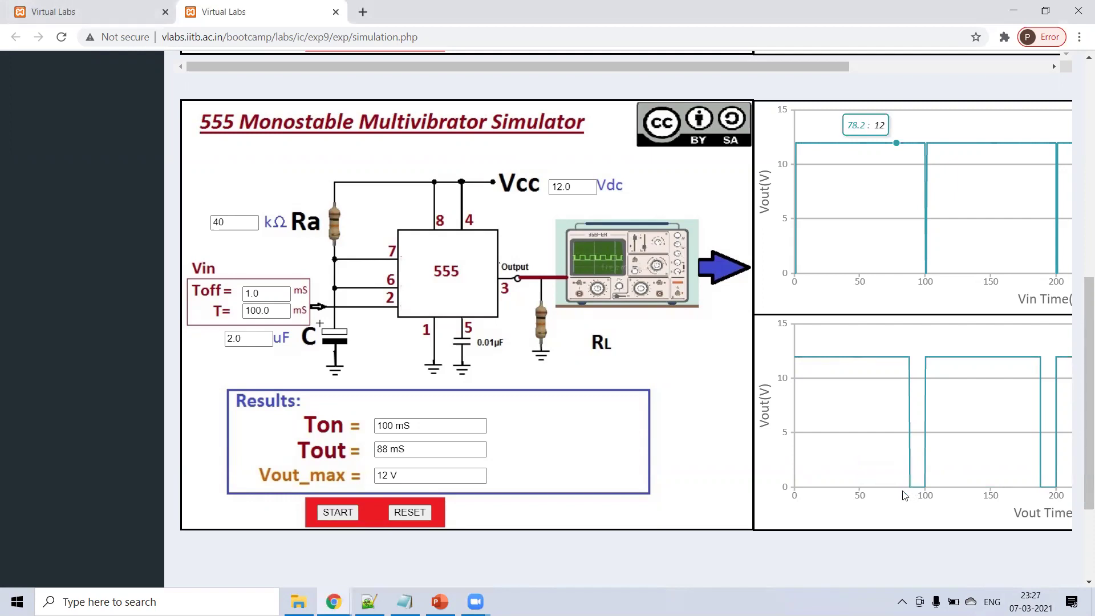
click(235, 226)
drag(235, 227, 215, 227)
text(4)
click(331, 513)
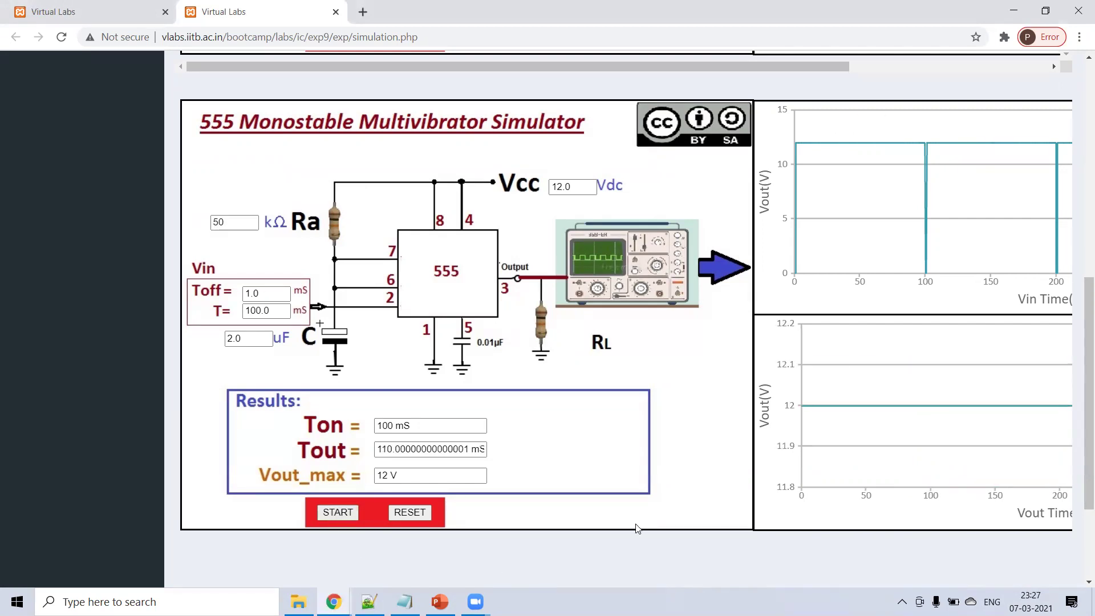
scroll(713, 528, down, 1)
drag(755, 549, 628, 552)
- Return the monostable Ra to 40 kΩ and rerun the simulation
double_click(218, 152)
text(4)
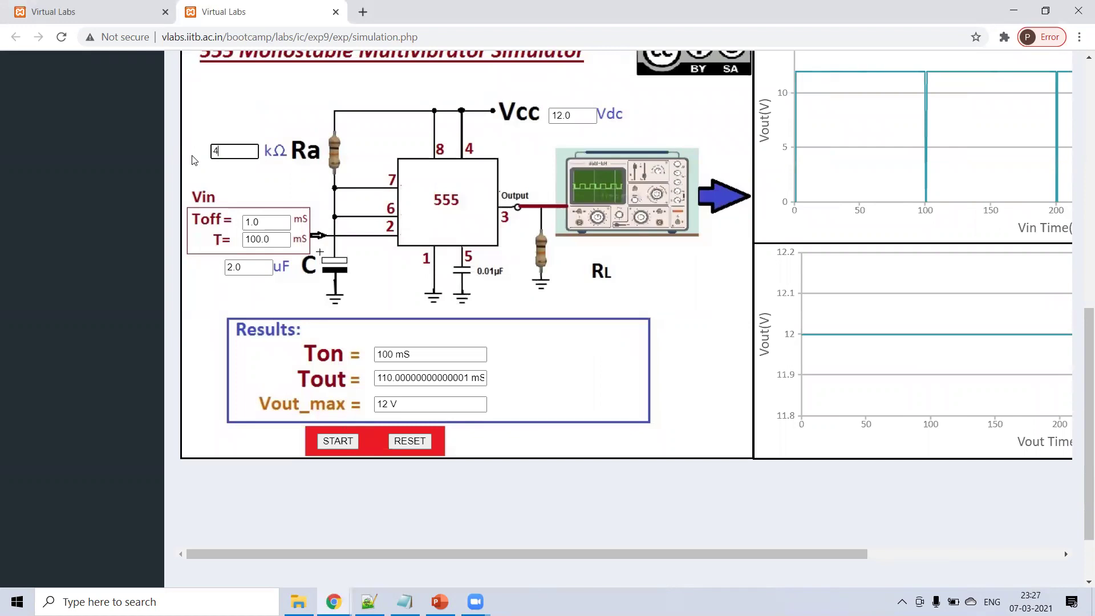
text(0)
click(338, 441)
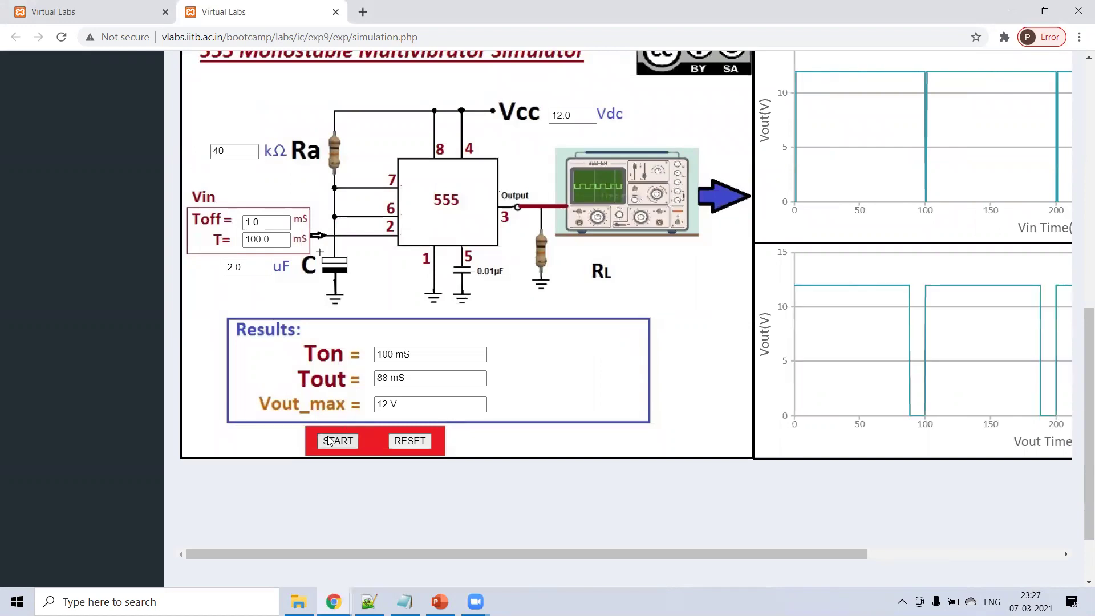
- Set the monostable capacitor C to 3.0 uF, run the simulation and inspect the full width of the Vout graph
double_click(261, 273)
text(3.0)
scroll(272, 360, down, 1)
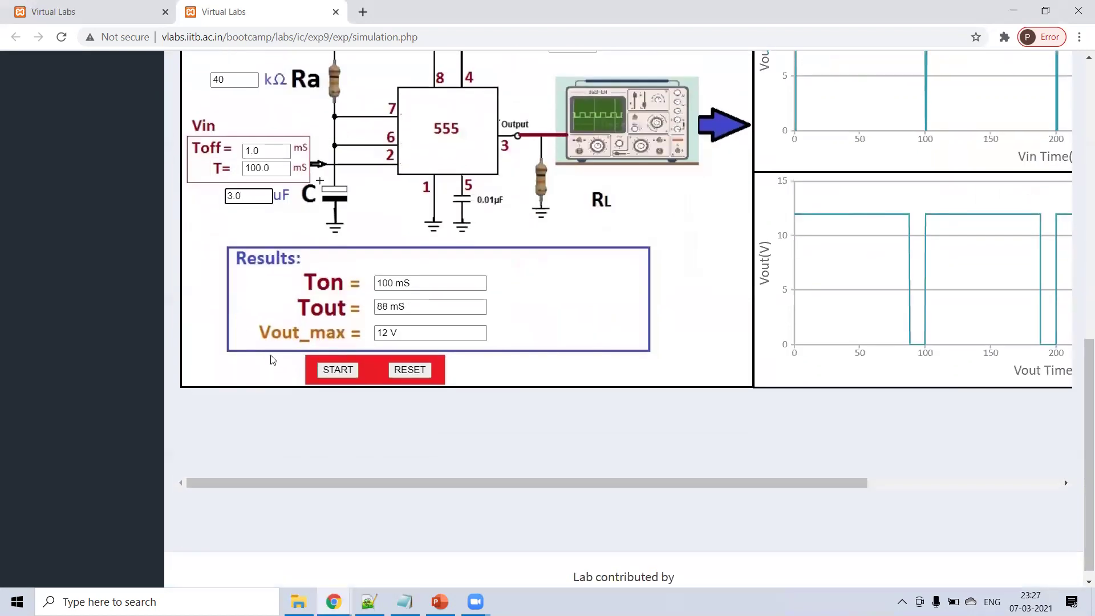
click(339, 372)
drag(715, 490, 967, 494)
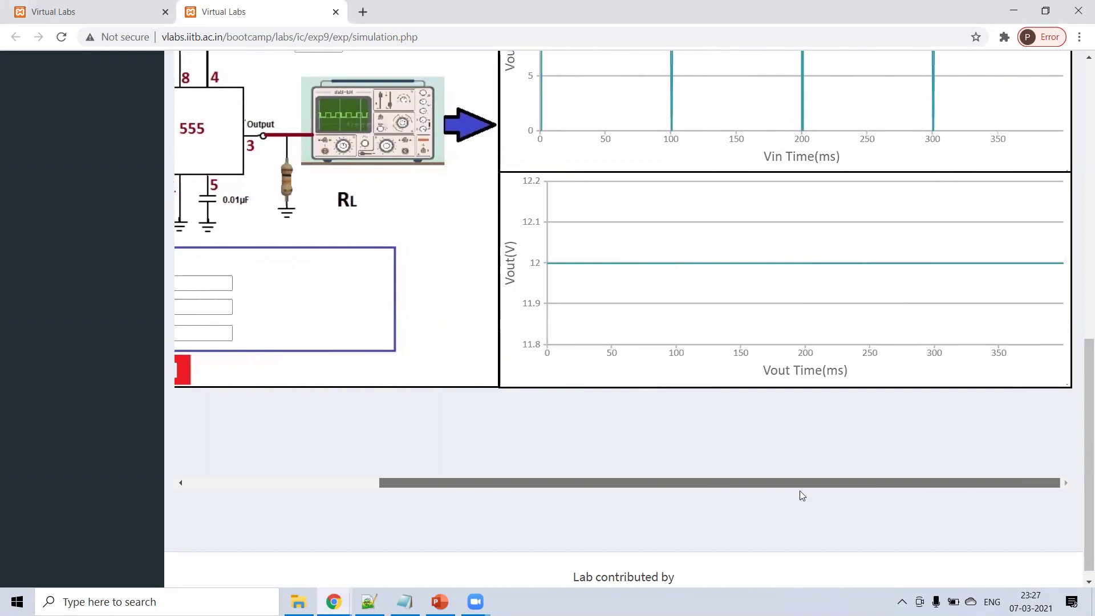
drag(800, 491, 426, 476)
- Return the monostable capacitor C to 2.0 uF and rerun the simulation
scroll(419, 453, up, 1)
drag(246, 267, 217, 268)
text(2.0)
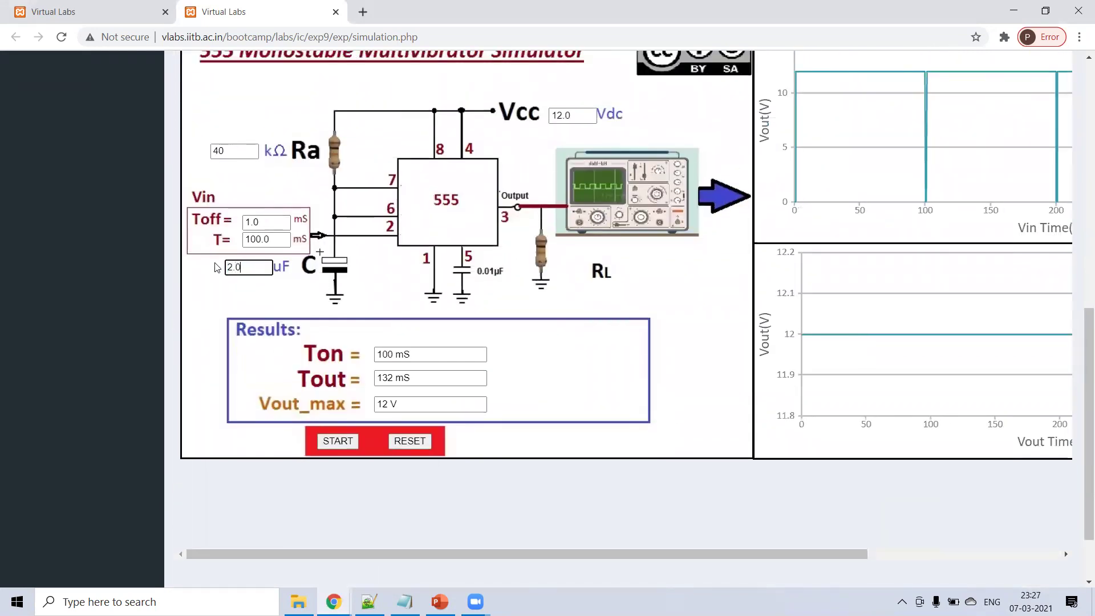
click(336, 442)
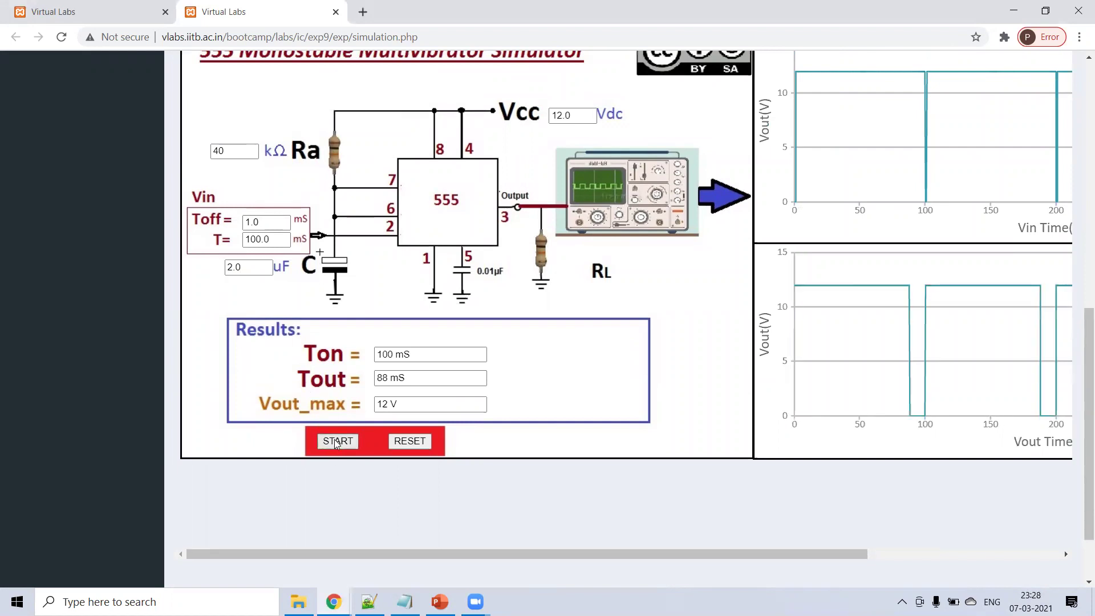
- Set the monostable Ra to 42 kΩ, run the simulation and check where the output pulse ends
drag(252, 151, 203, 150)
text(42)
click(322, 436)
mouse_move(914, 418)
- Increase the monostable Ra to 44 kΩ, rerun the simulation and check the end of the output pulse
drag(251, 152, 212, 152)
text(44)
click(333, 441)
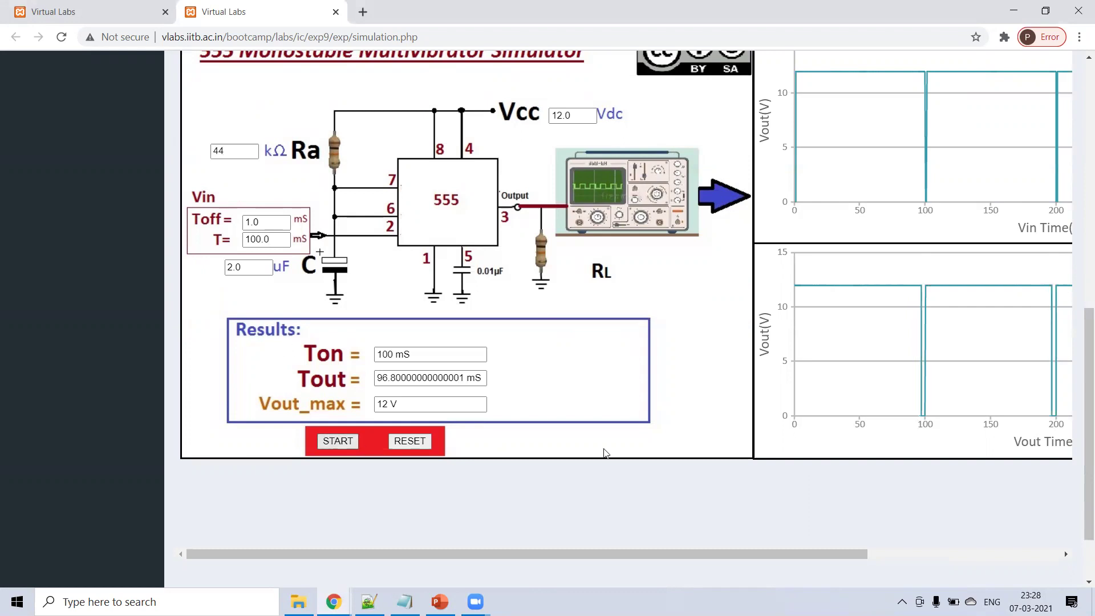
mouse_move(922, 417)
- Set the monostable Ra to 47 kΩ and run the simulation
drag(254, 152, 185, 146)
text(47)
click(335, 444)
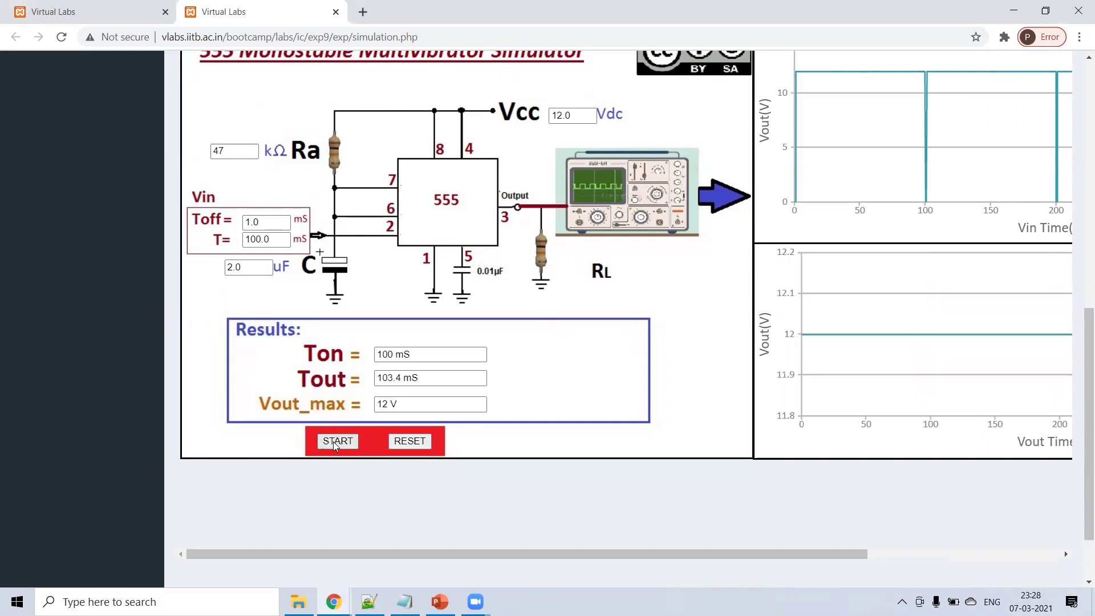
- Return the monostable Ra to 44 kΩ, rerun the simulation and recheck the output pulse width on the Vout graph
drag(228, 151, 211, 156)
key(BackSpace)
text(4)
click(334, 445)
mouse_move(920, 416)
- Set the monostable Ra to 45 kΩ, run the simulation and read the end of the pulse on the Vout graph
drag(240, 151, 201, 154)
text(45)
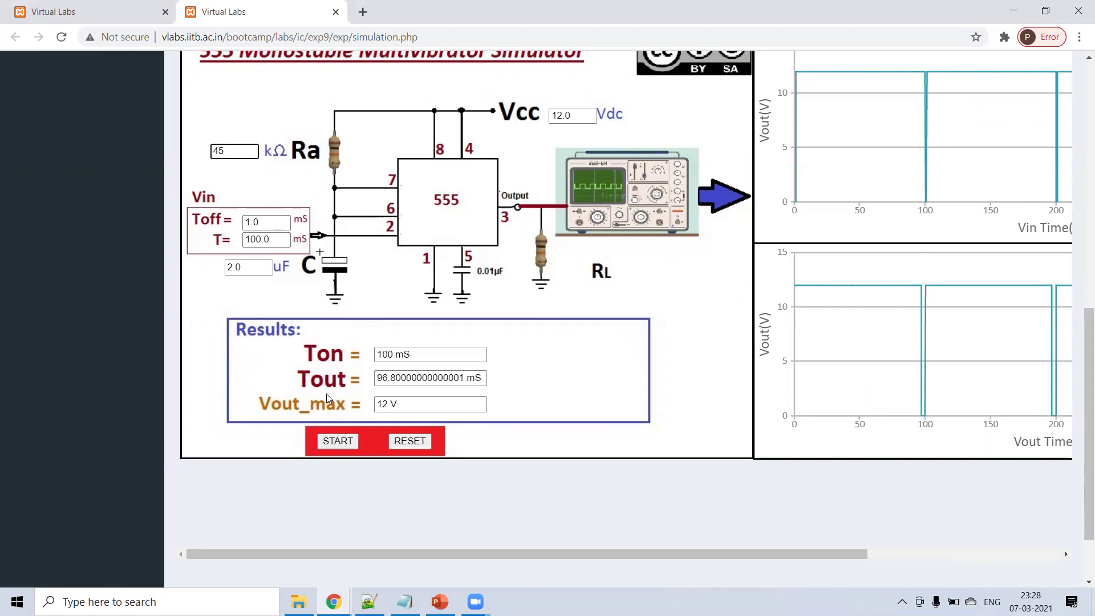
click(337, 443)
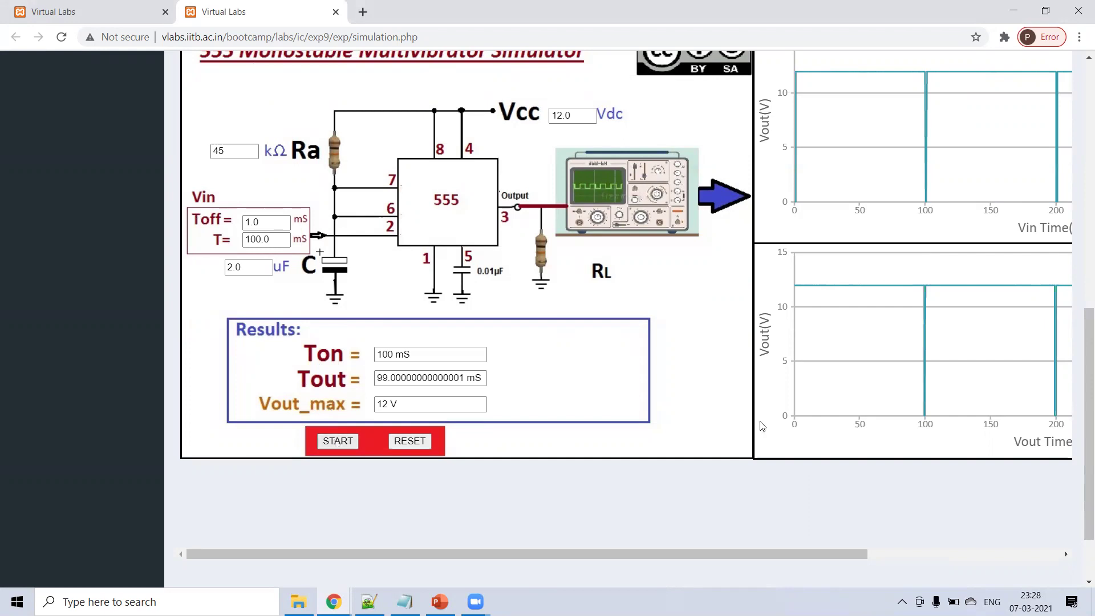
mouse_move(922, 419)
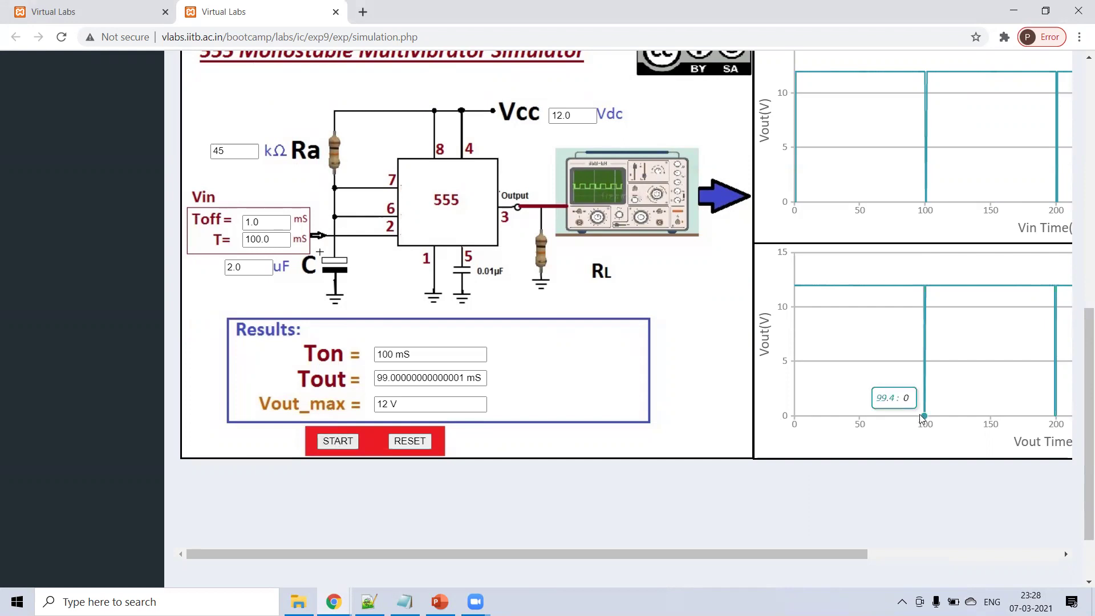
- Review the astable simulator's Ra, Rb and C values together with its frequency, duty cycle and output voltage results
scroll(486, 449, down, 2)
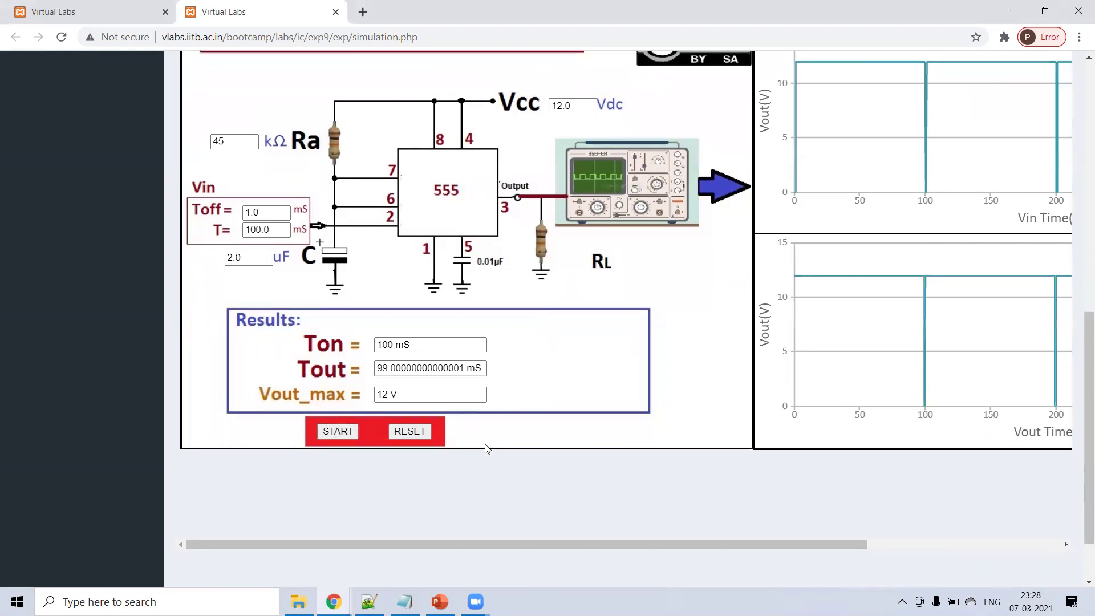
scroll(487, 449, up, 7)
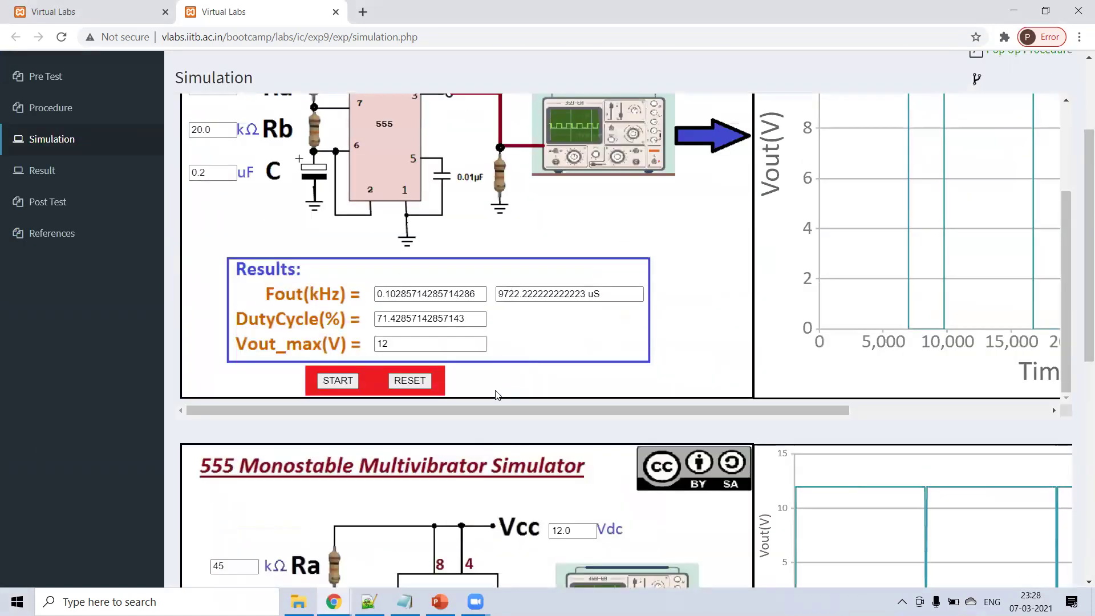
scroll(369, 242, up, 1)
scroll(369, 242, up, 3)
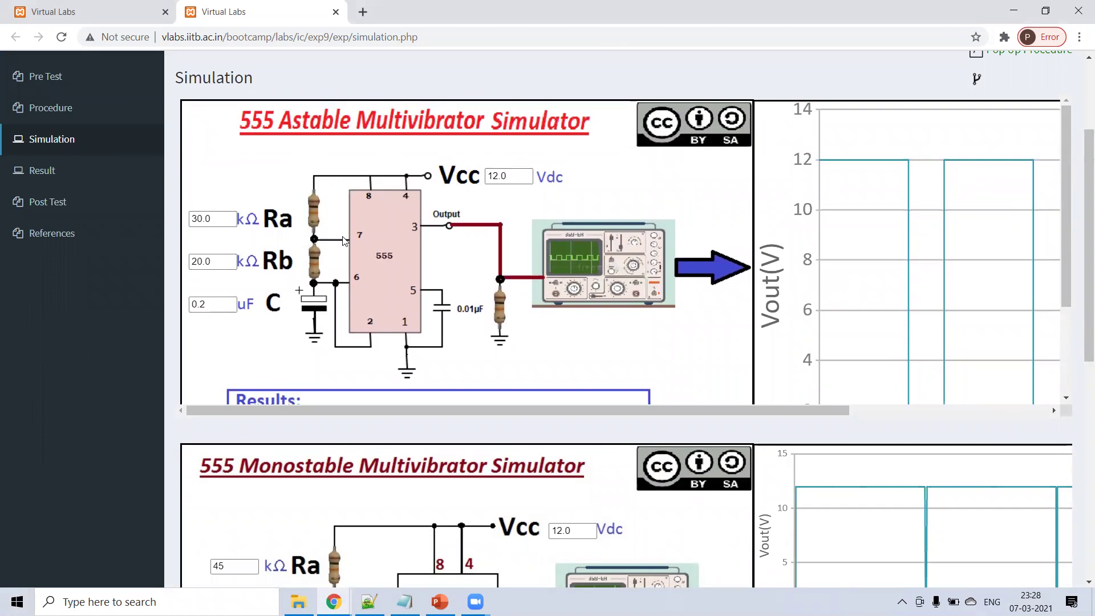
scroll(431, 399, down, 3)
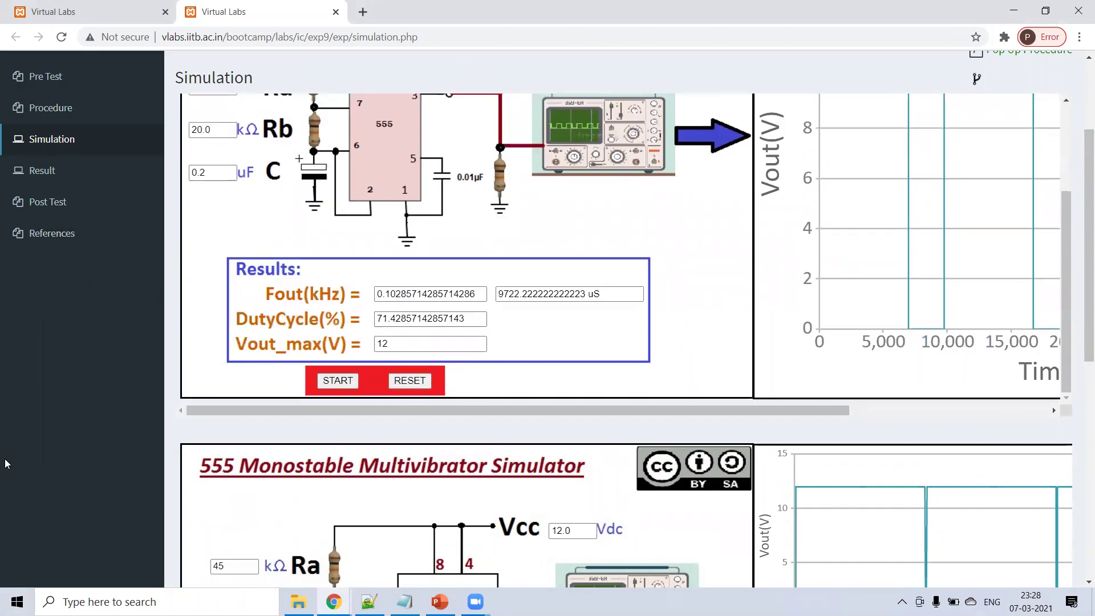
scroll(542, 276, up, 3)
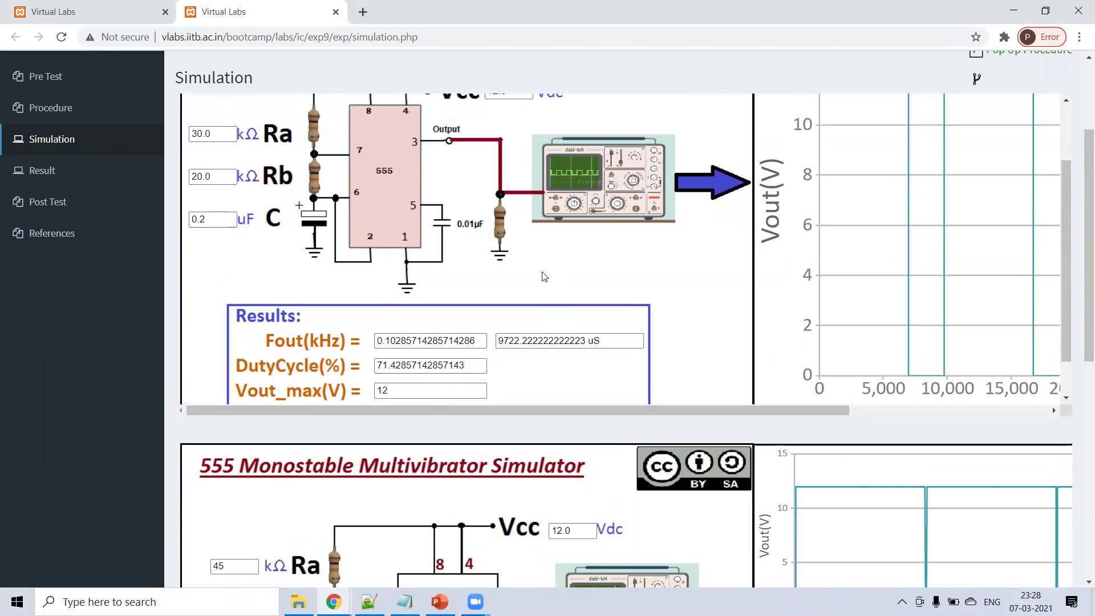